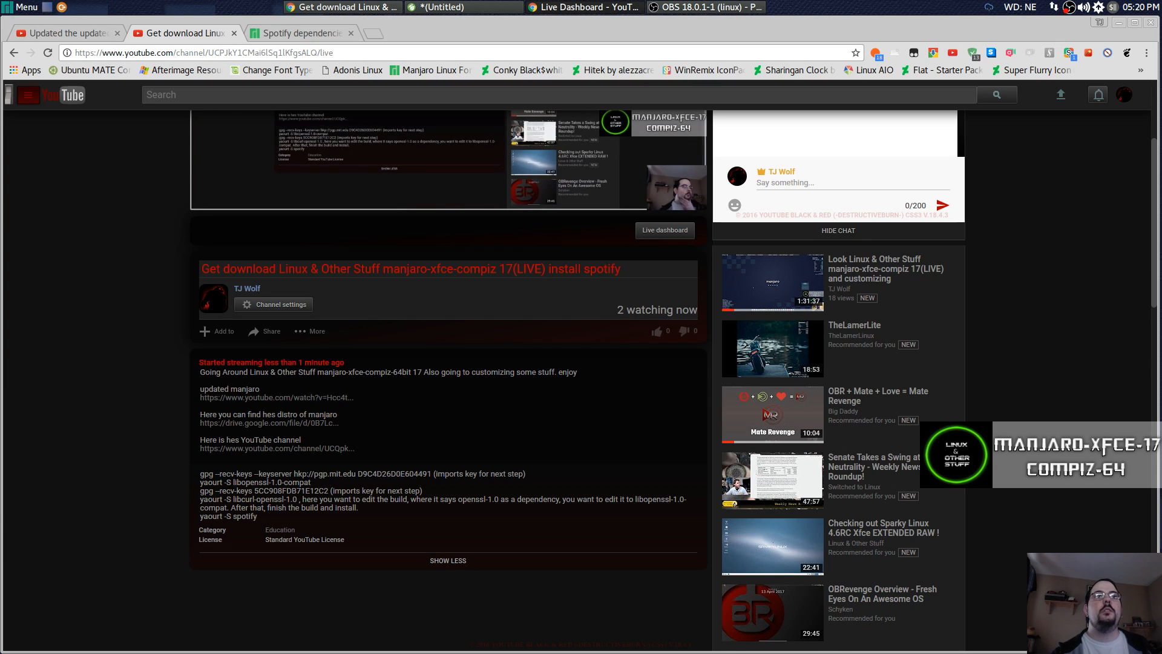
Switch to the Manjaro builds video tab and open its description's Google Drive link for the compiz ISO.
scroll(141, 401, "down", 1)
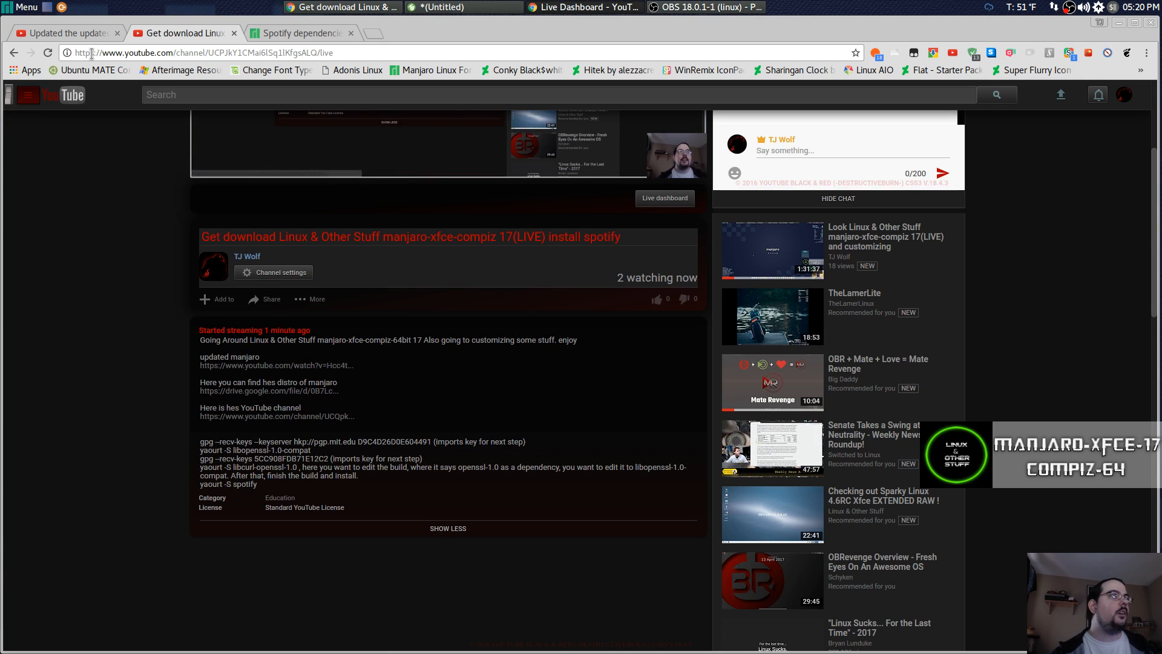
left_click(63, 33)
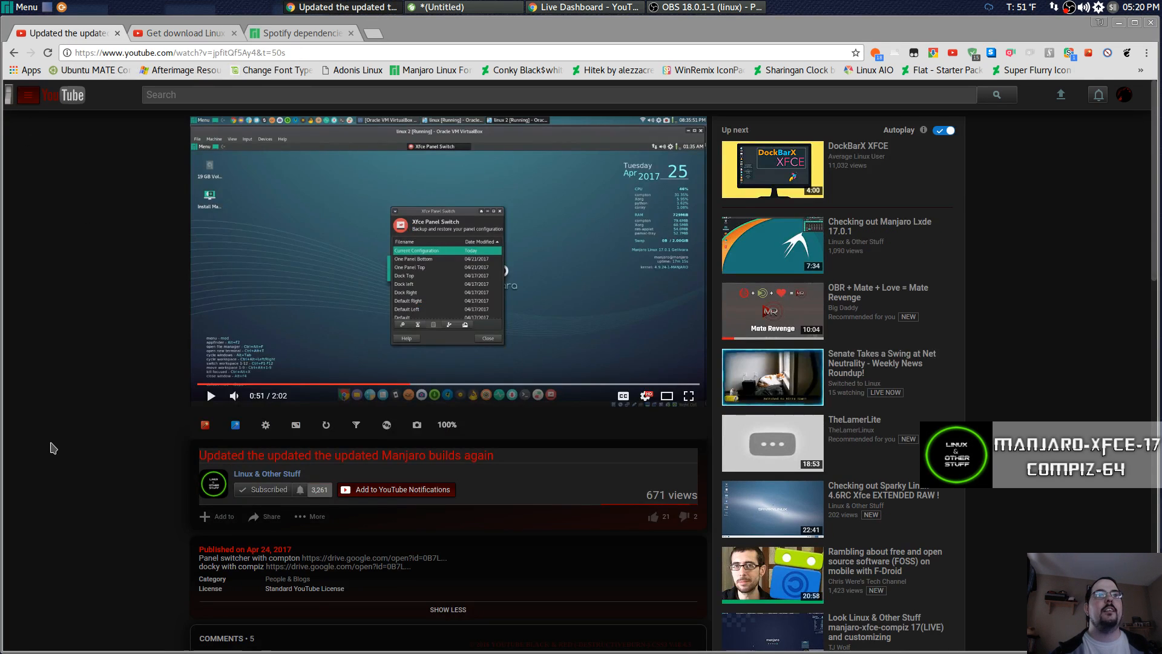
scroll(54, 446, "down", 4)
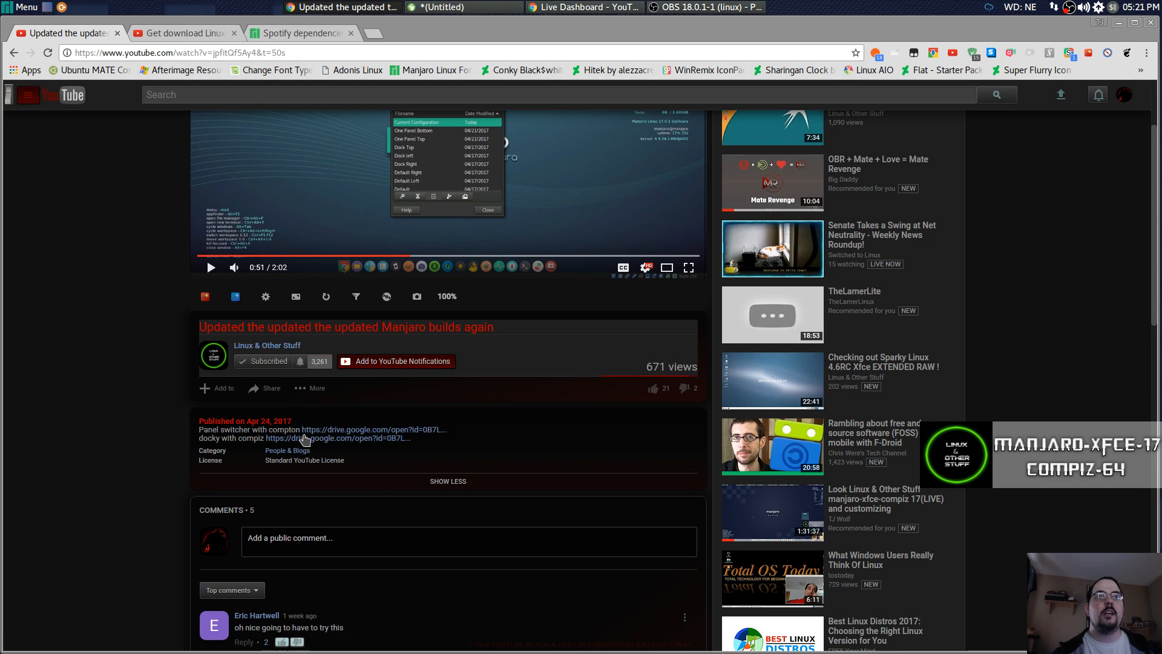
left_click(336, 439)
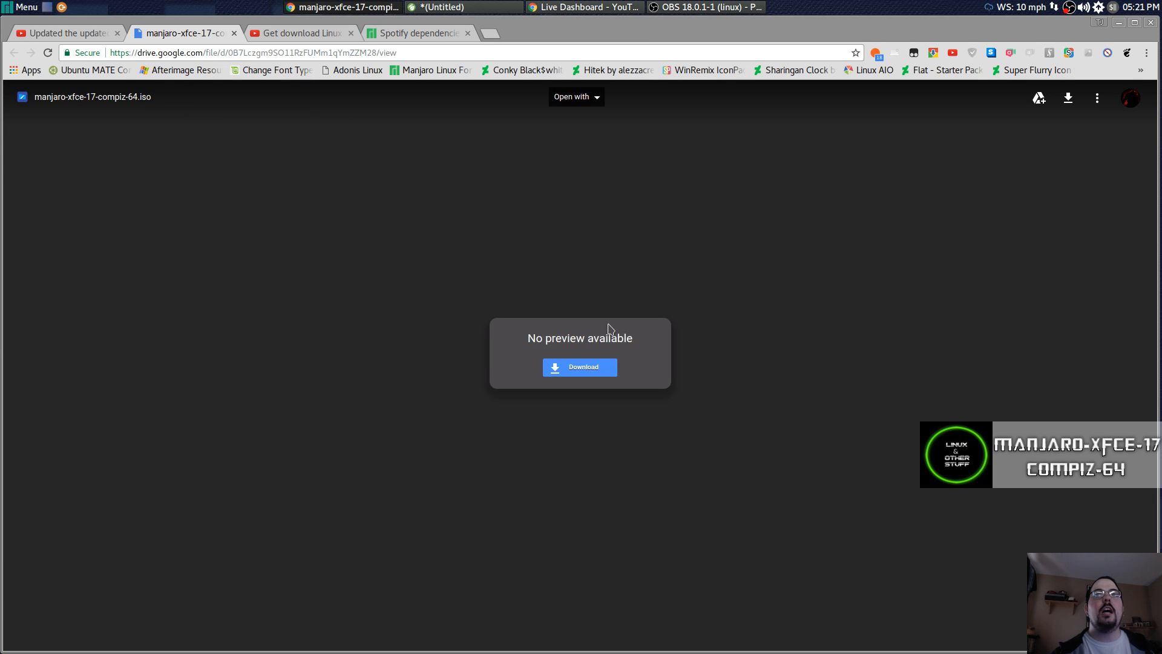
Download the 1.7G manjaro-xfce-17.0.1-compiz-64.iso from Drive despite the virus-scan warning.
left_click(572, 371)
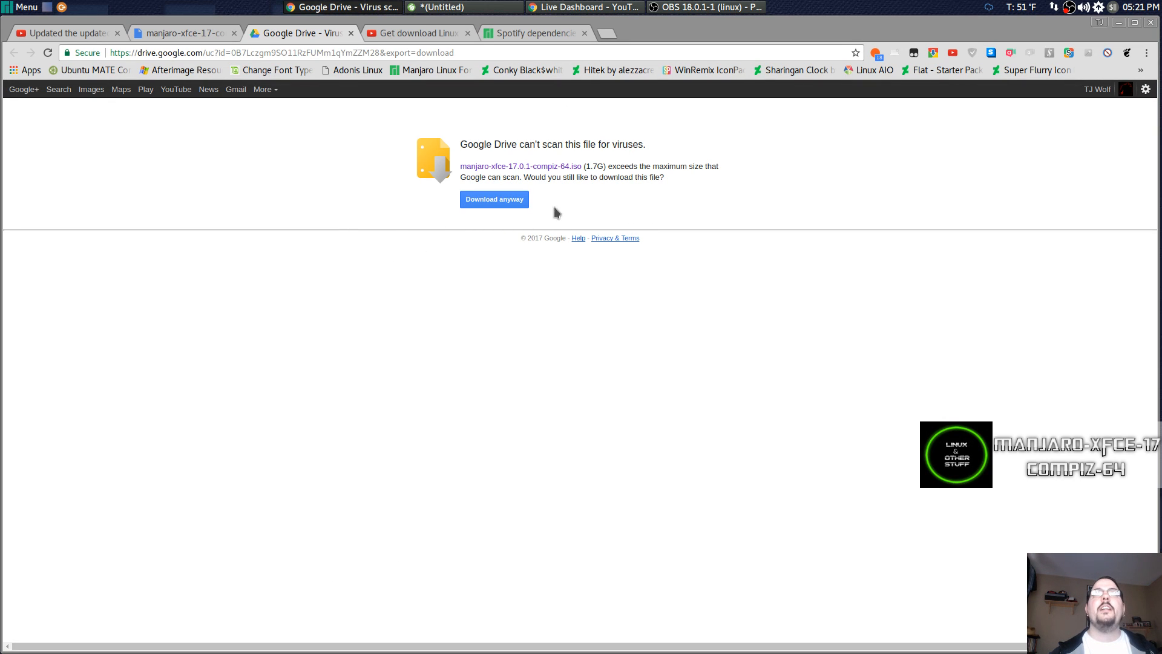
left_click(475, 203)
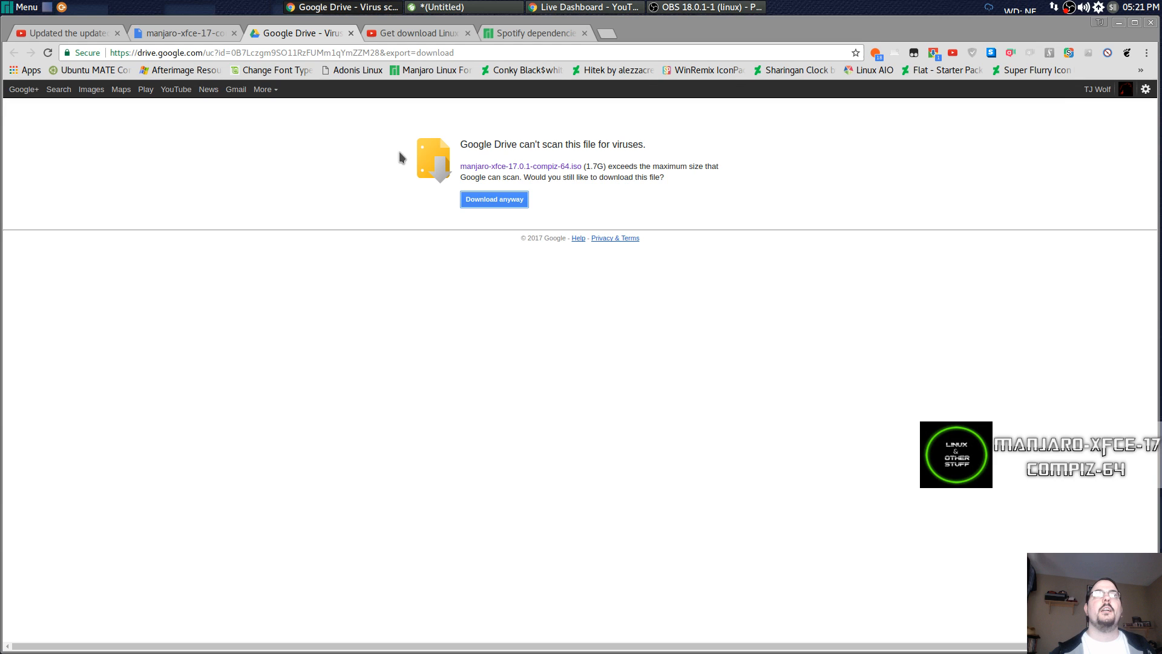
mouse_move(380, 652)
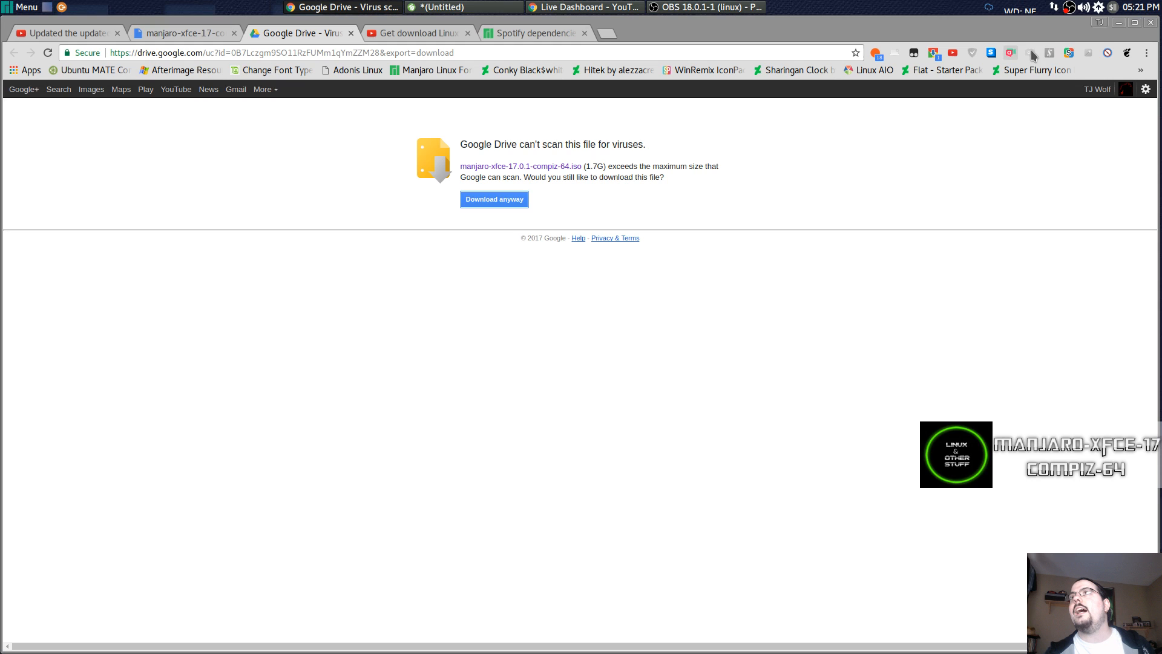
Open Chrono's download list to check manjaro-xfce-17-compiz-64.iso progress, now at 1.2 GB.
left_click(933, 53)
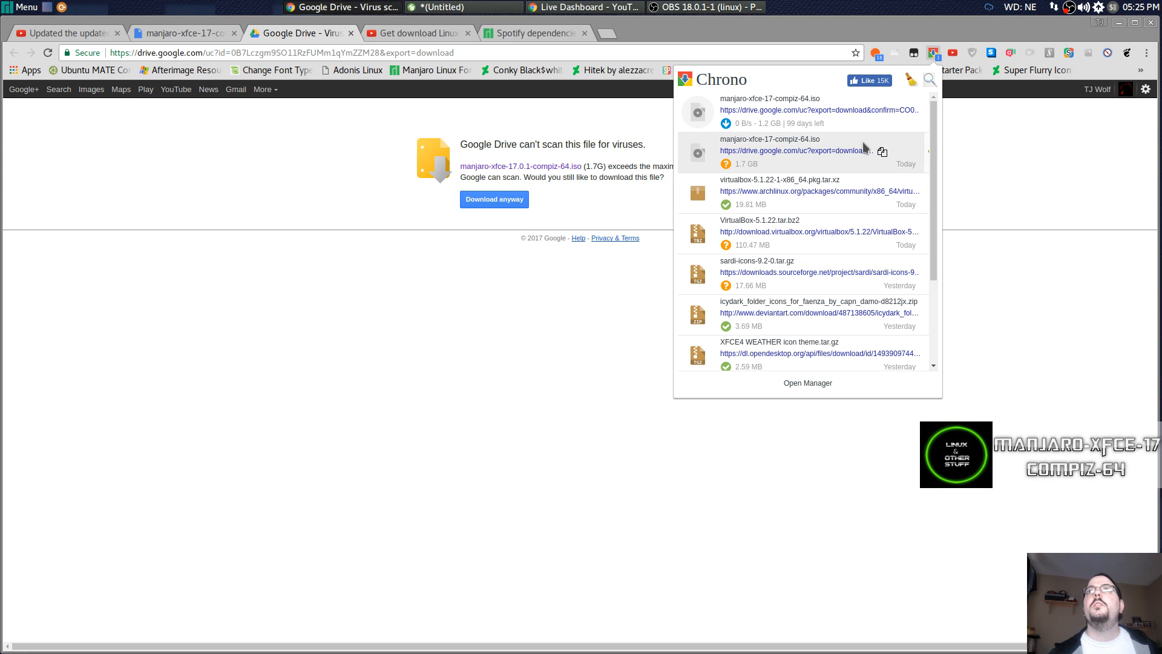
mouse_move(865, 147)
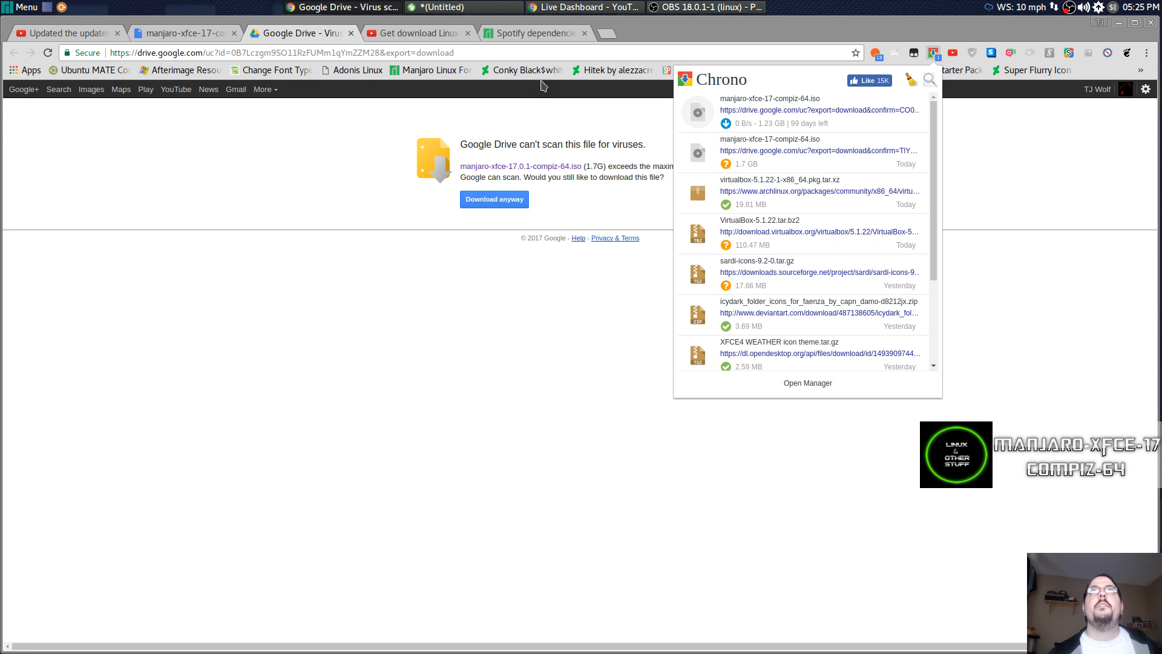
Go to distrowatch.com in a new tab and scroll through the latest release news.
left_click(606, 34)
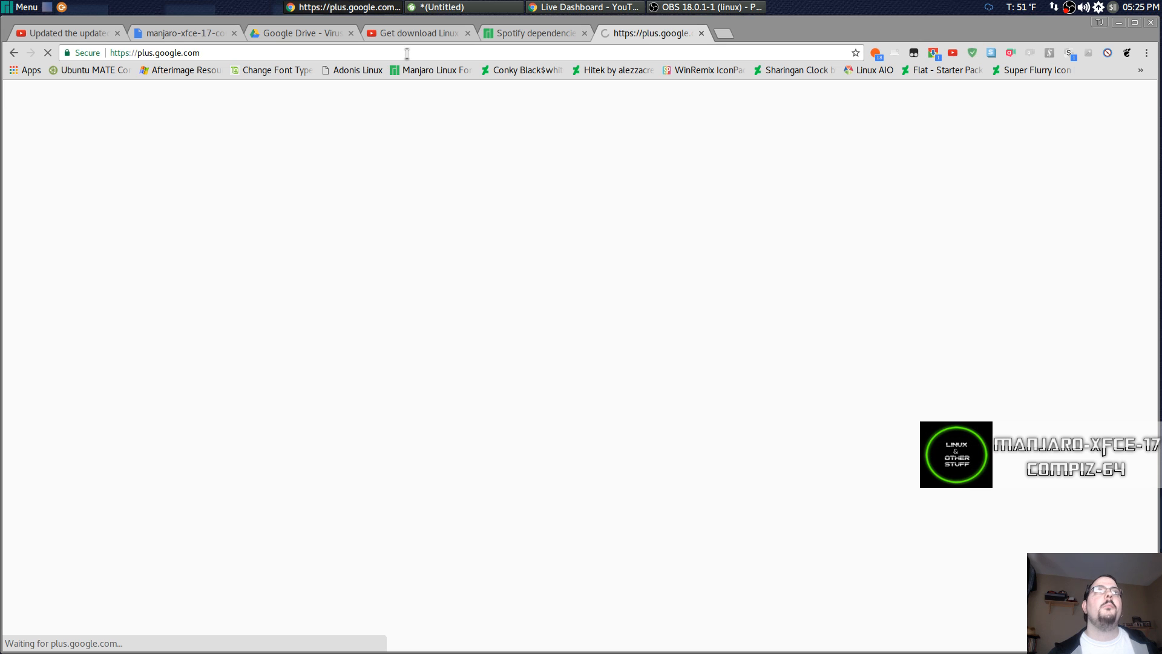
left_click(407, 53)
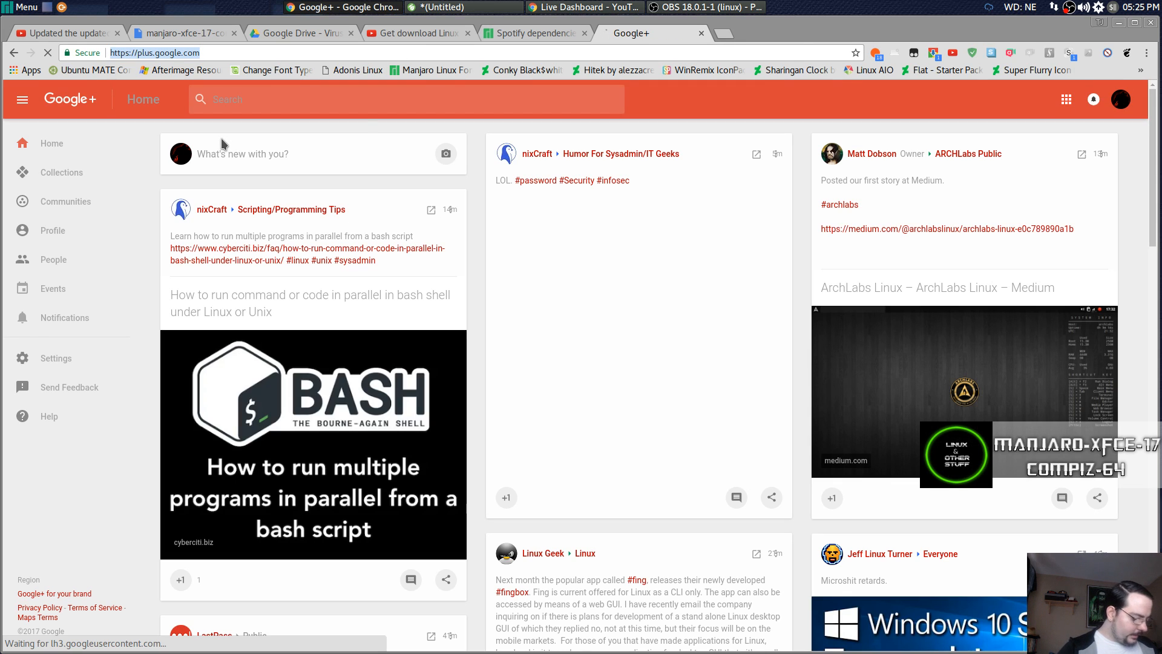
type("distro")
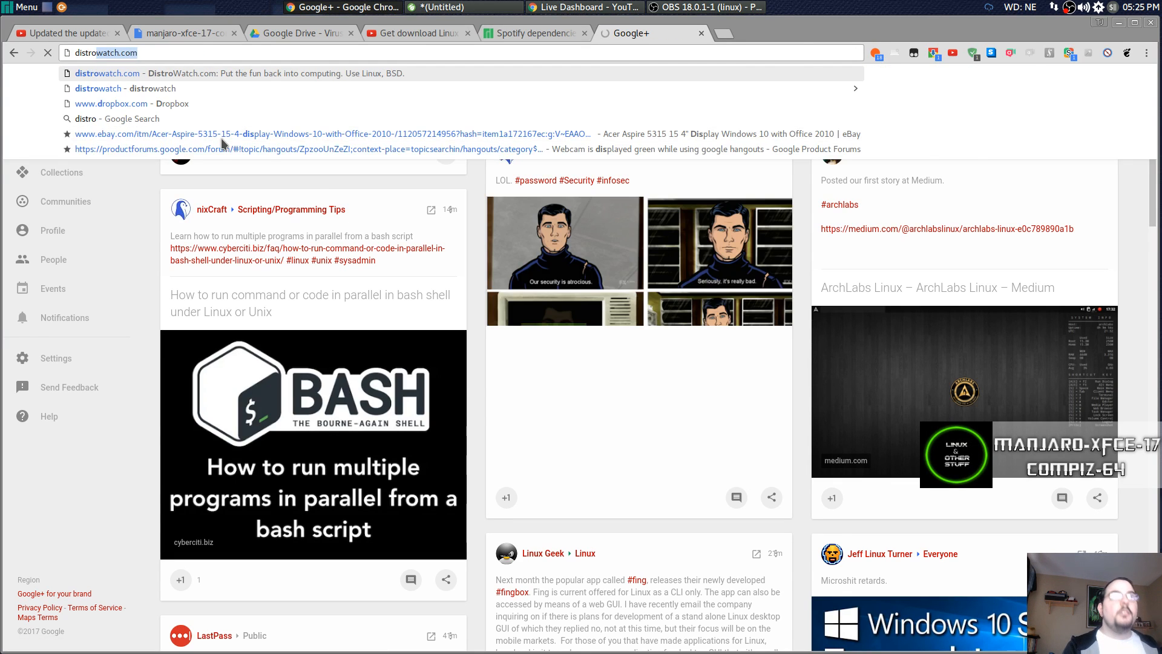
key("Return")
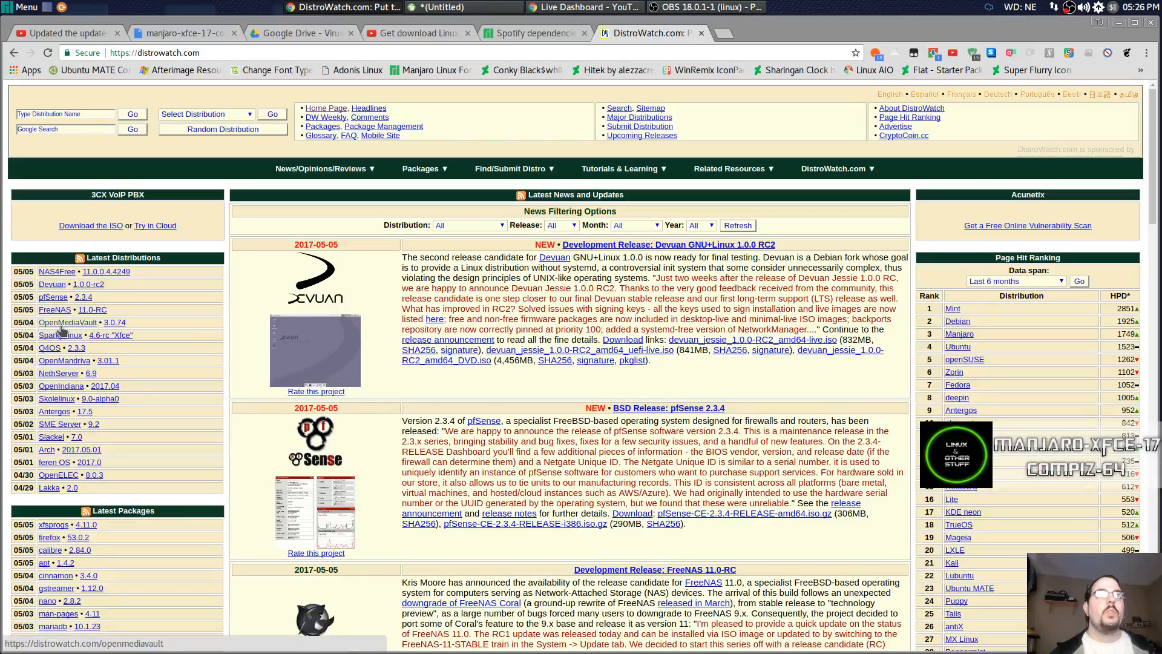
scroll(245, 321, "down", 5)
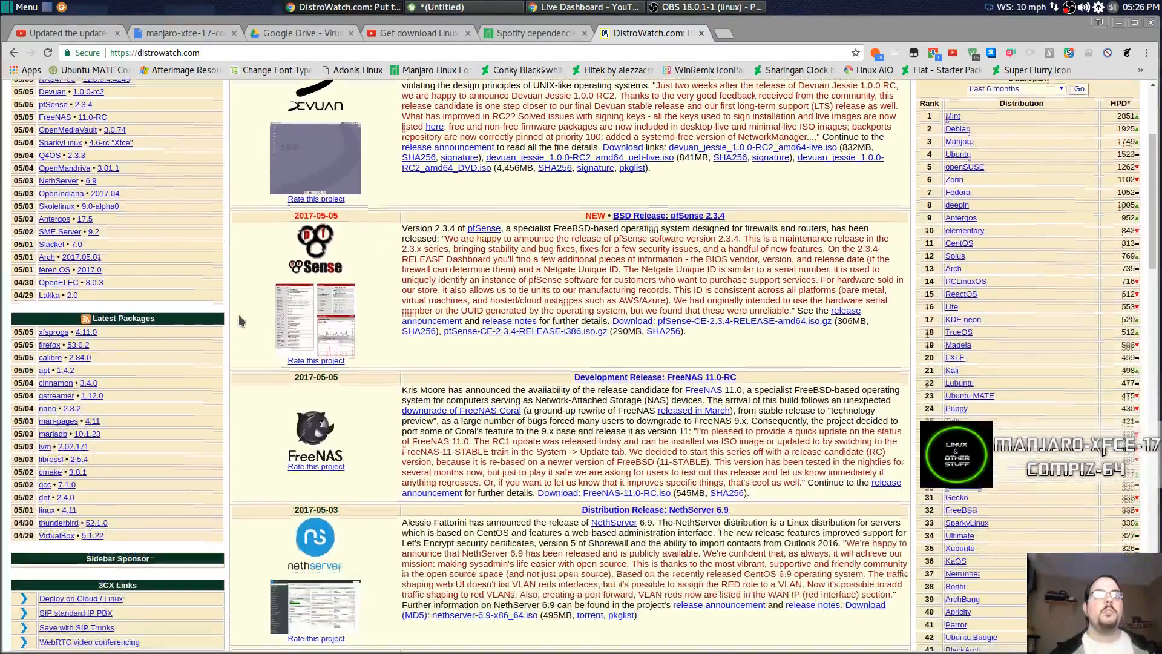
scroll(241, 322, "down", 4)
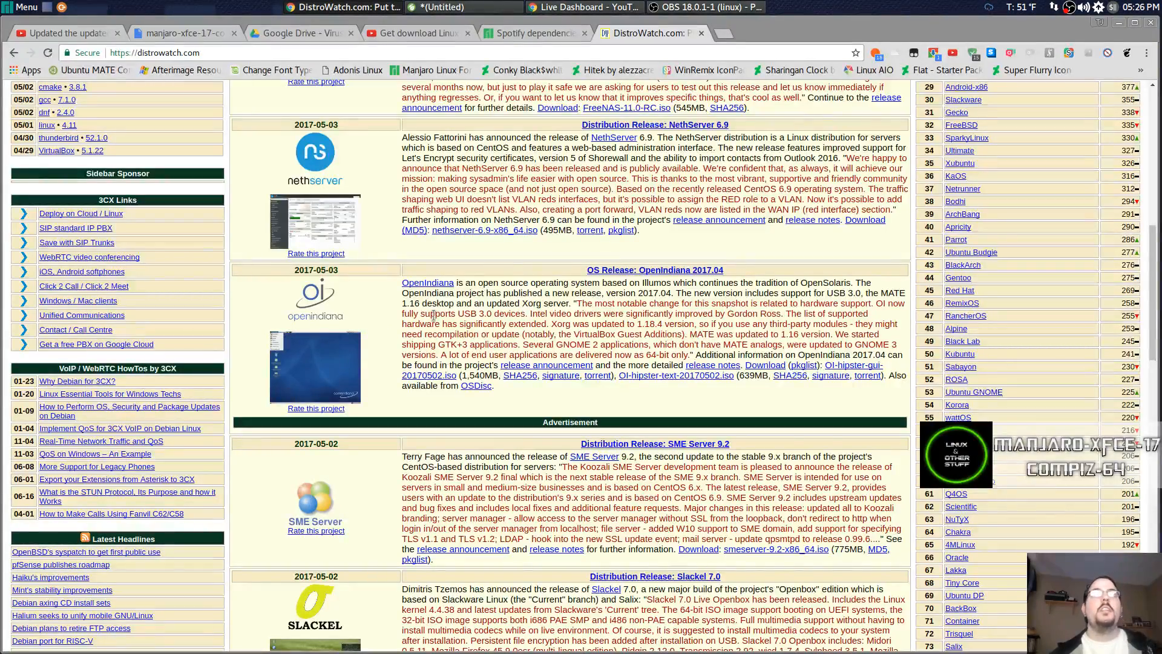
scroll(422, 310, "up", 1)
scroll(422, 309, "up", 11)
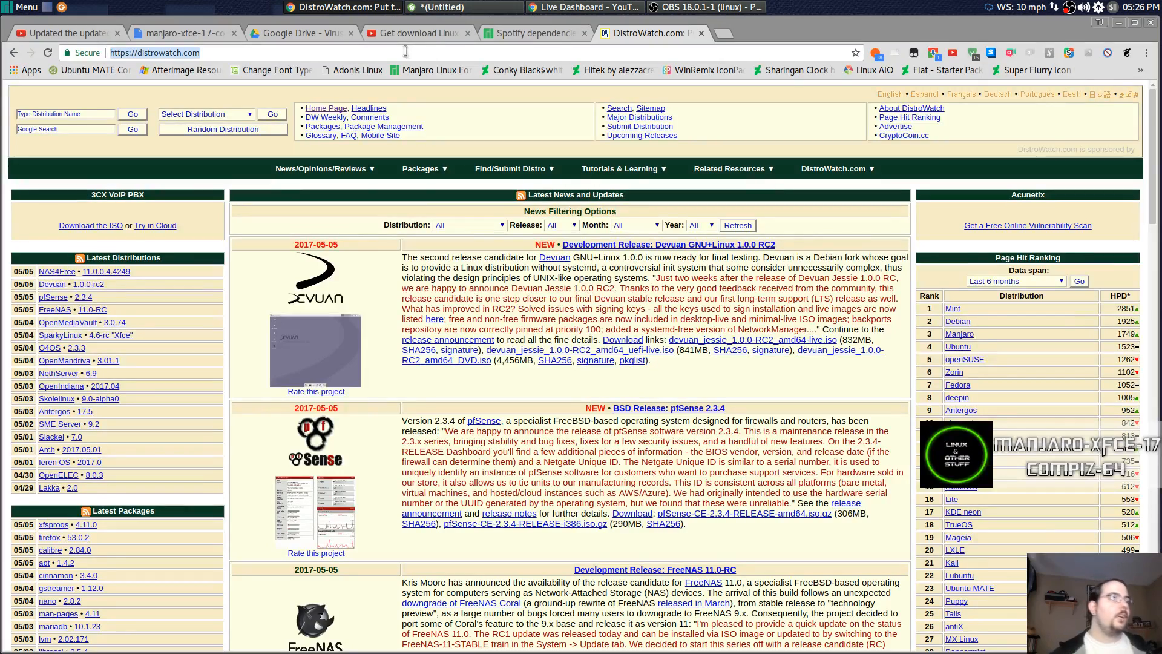
Open linuxtracker.org and browse its full list of torrents.
type("linuxtracker.org")
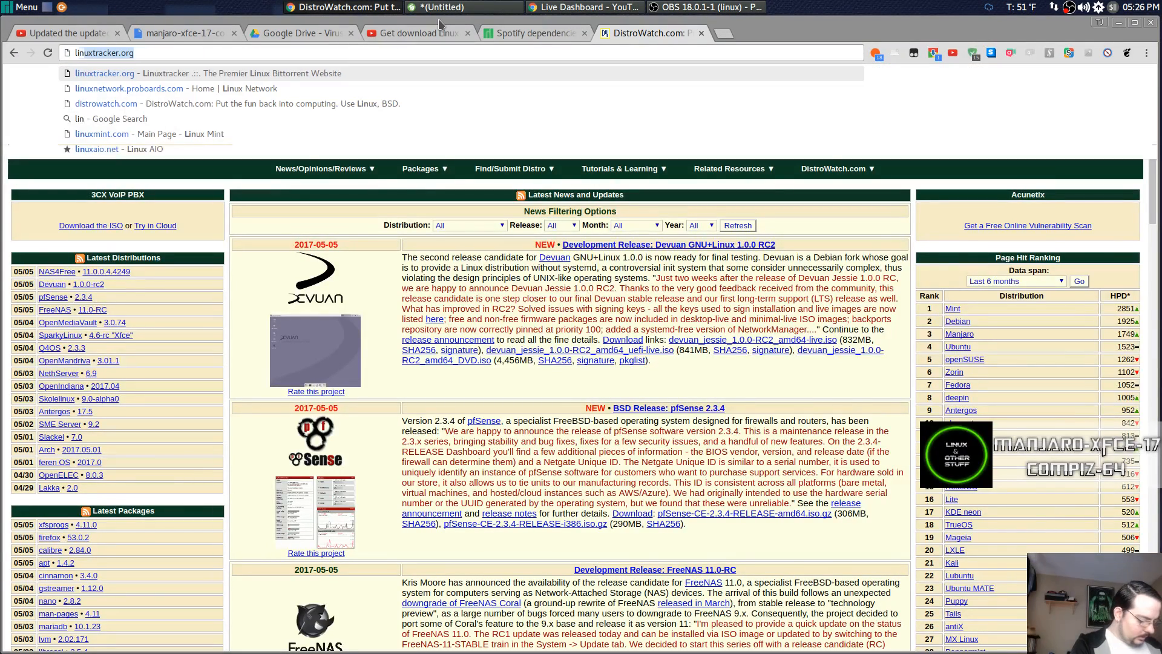
left_click(163, 74)
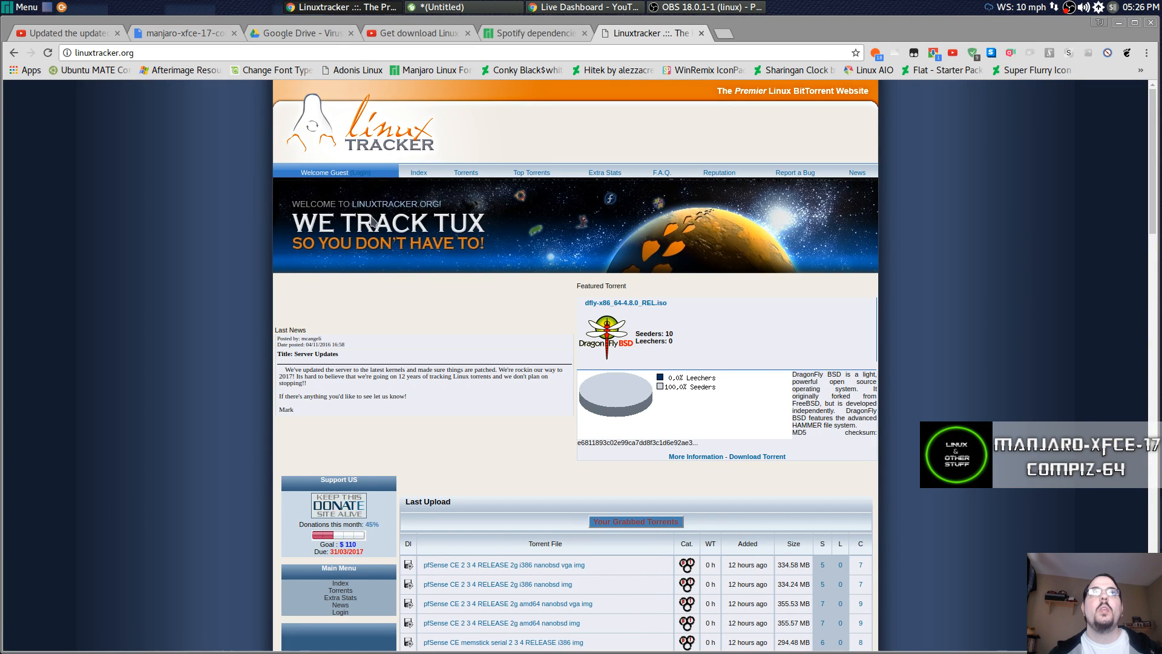
left_click(467, 174)
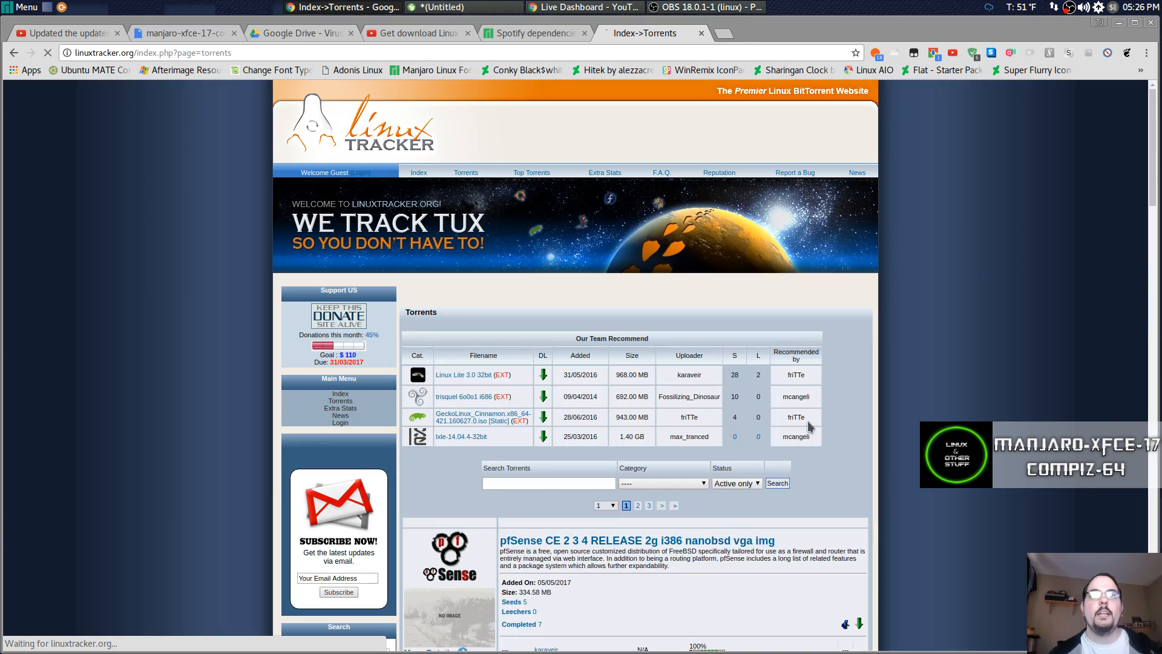
scroll(808, 431, "down", 3)
scroll(797, 414, "down", 15)
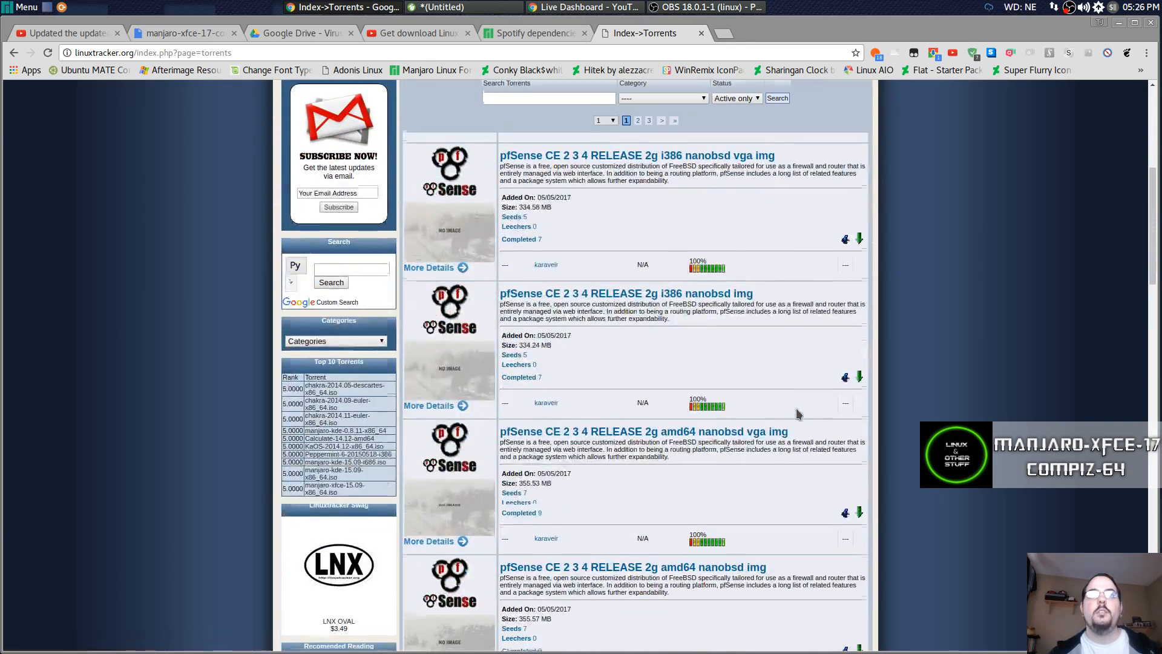
scroll(797, 414, "down", 10)
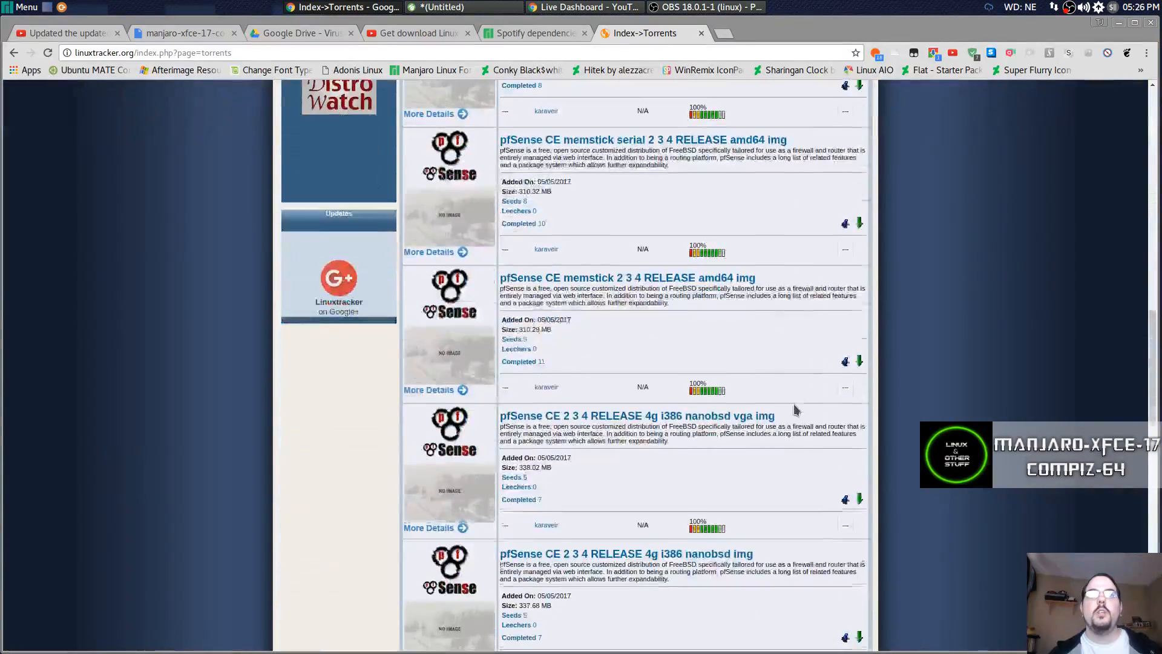
scroll(795, 410, "down", 10)
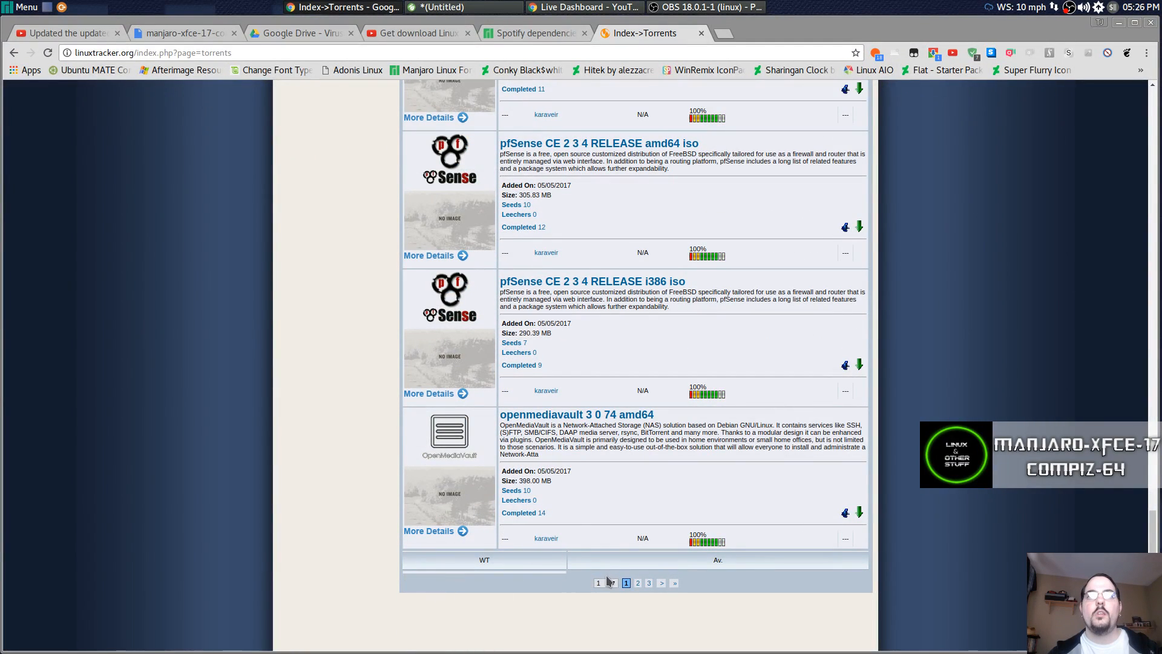
View the second page of torrents, then close the linuxtracker tab.
left_click(637, 583)
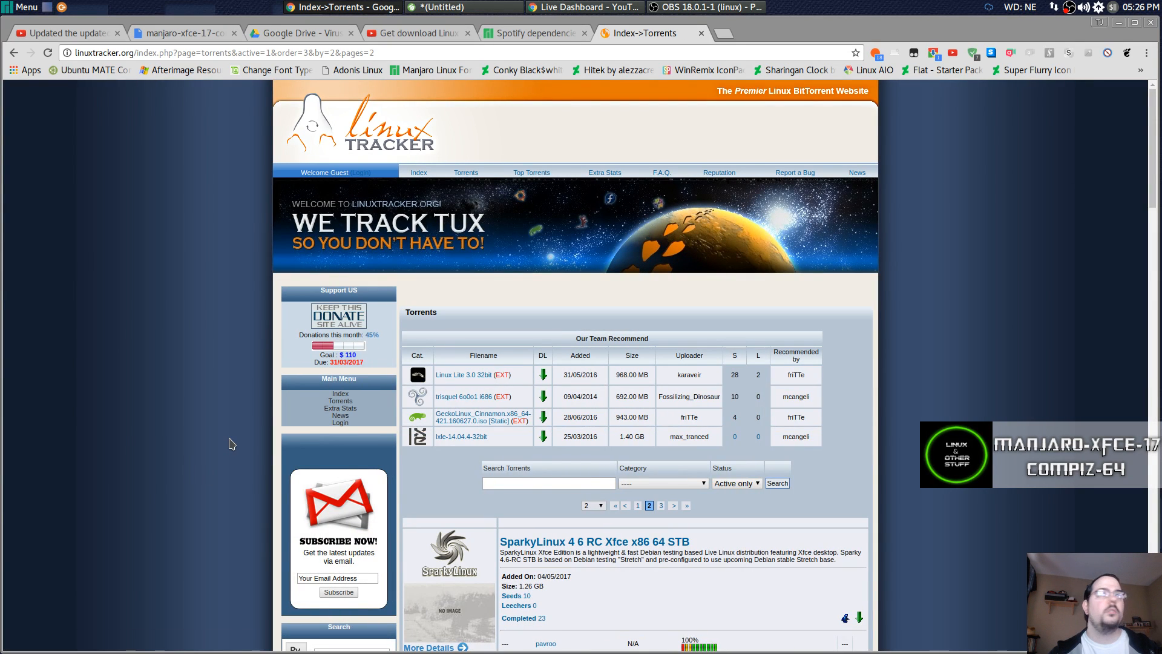
scroll(230, 444, "down", 7)
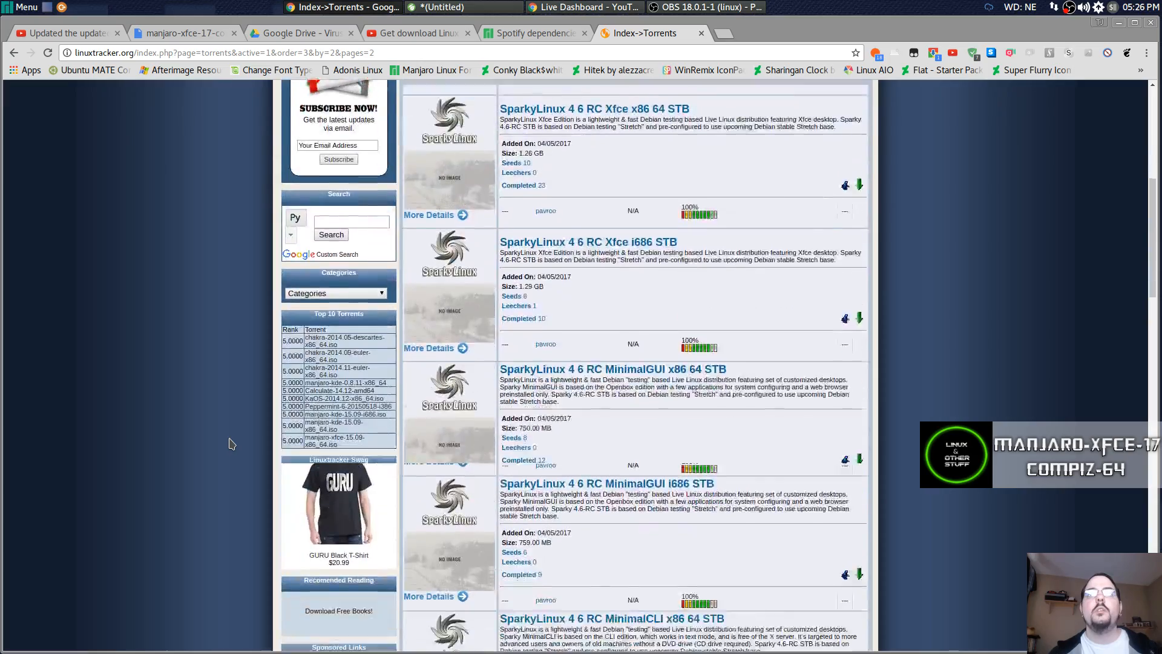
scroll(230, 444, "down", 6)
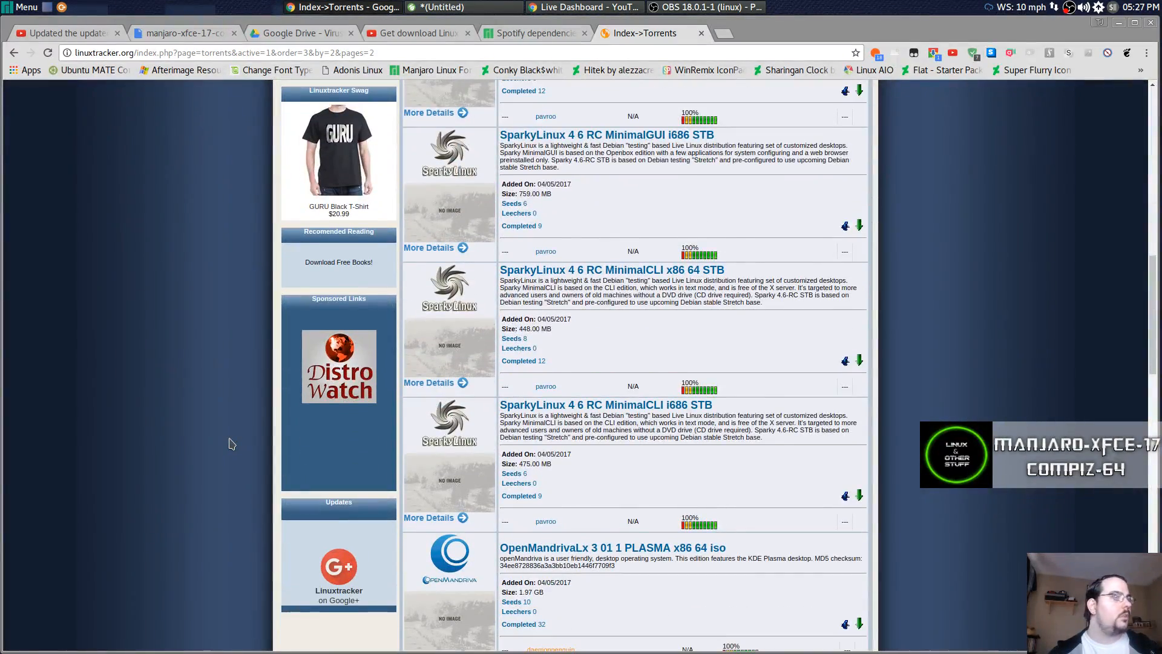
scroll(230, 444, "up", 3)
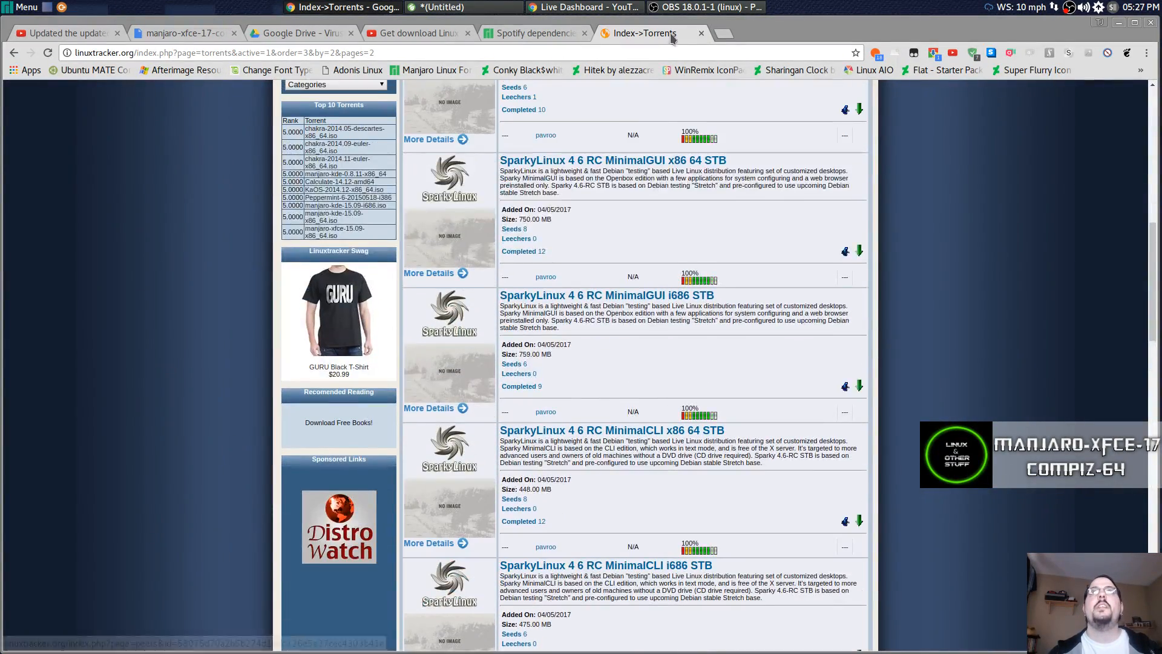
left_click(702, 33)
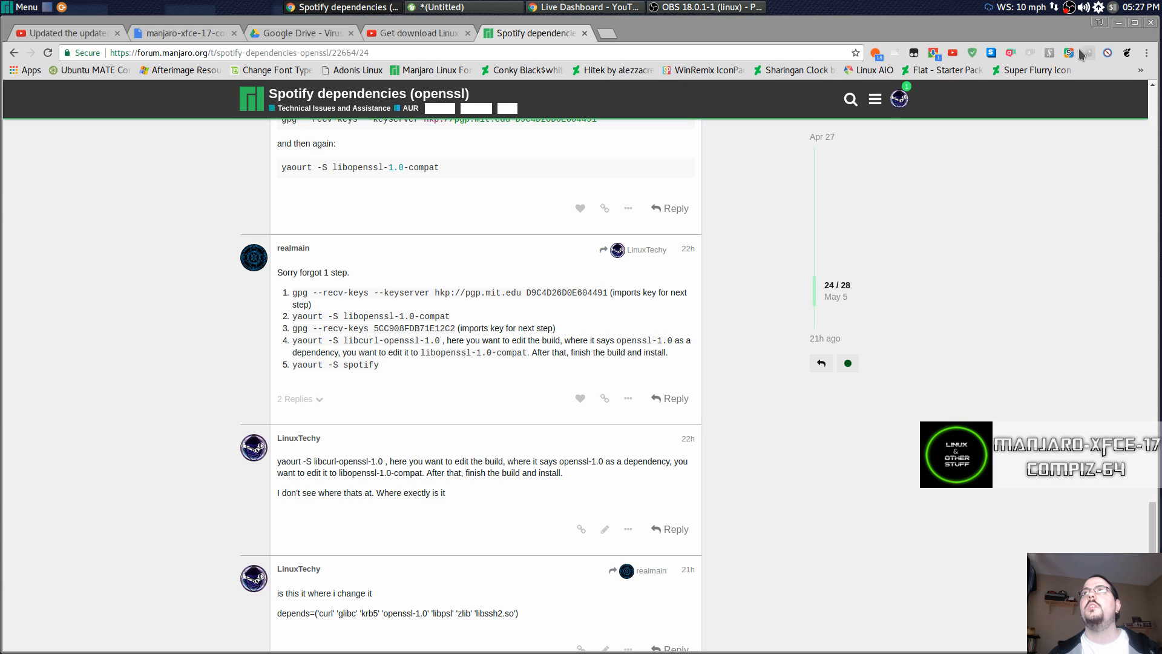
Reopen Chrono's download list to confirm the 1.7 GB Manjaro ISO has finished.
left_click(935, 54)
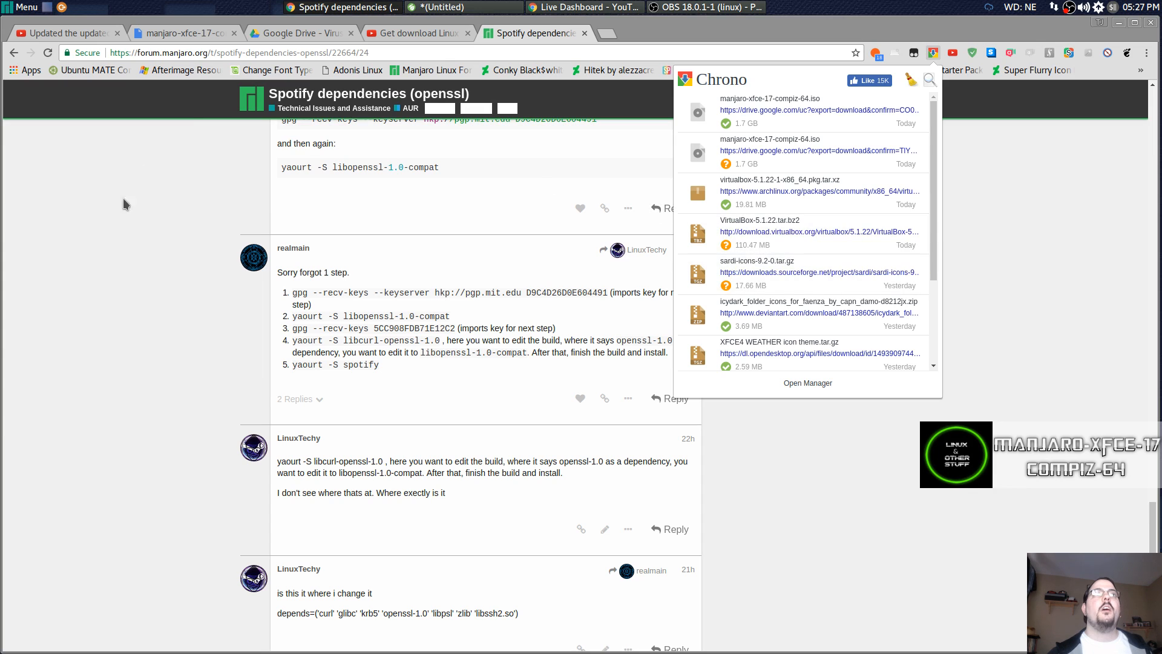
Dismiss Chrono, minimise Chrome, launch VirtualBox Manager and start a new virtual machine.
left_click(118, 216)
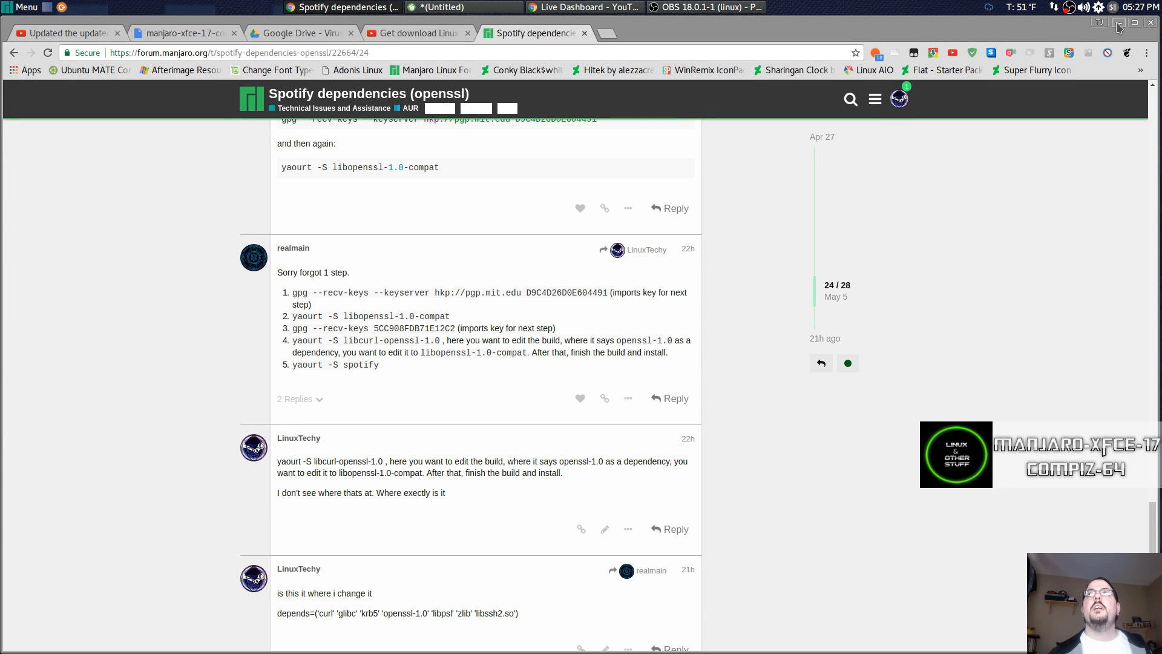
left_click(331, 9)
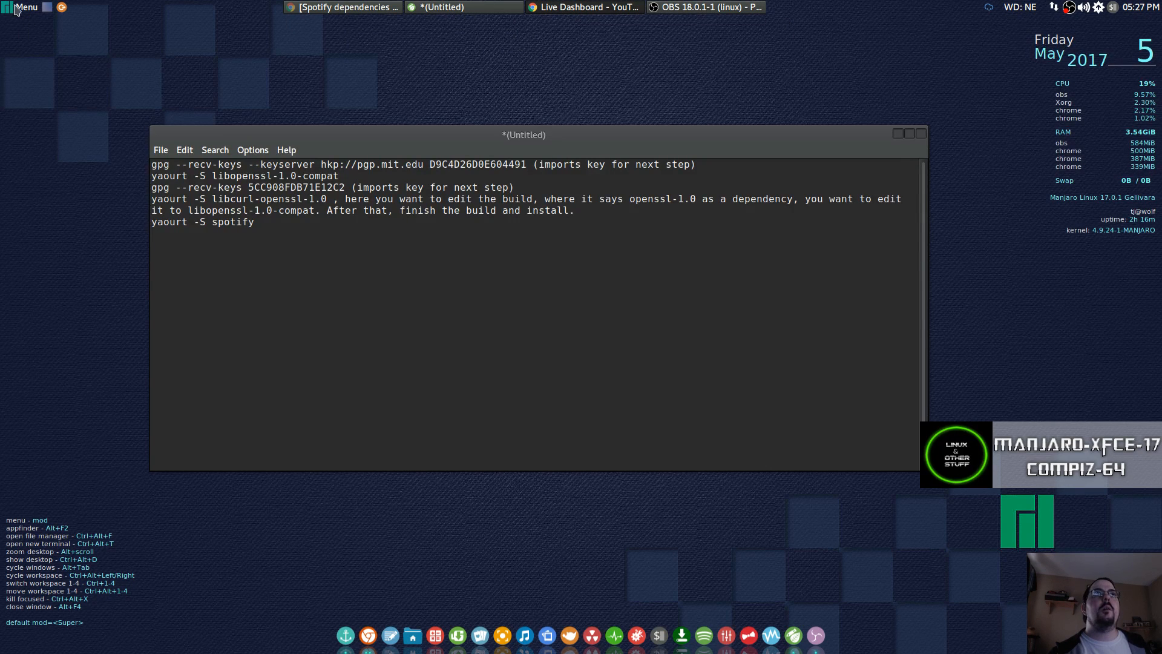
left_click(764, 628)
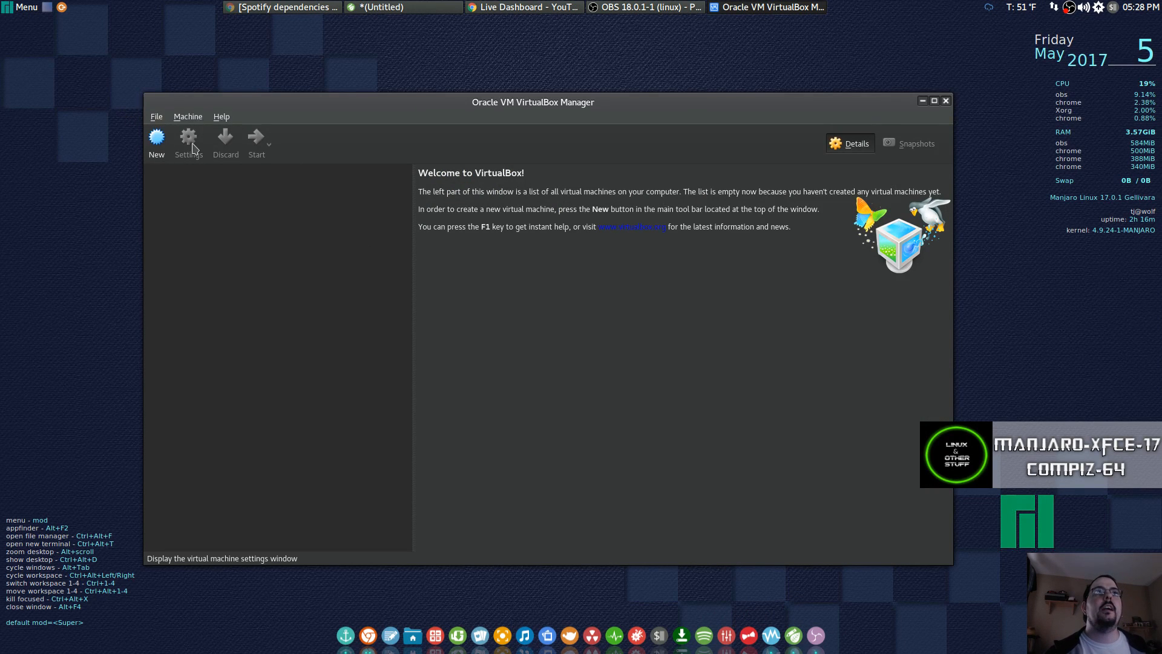
left_click(157, 139)
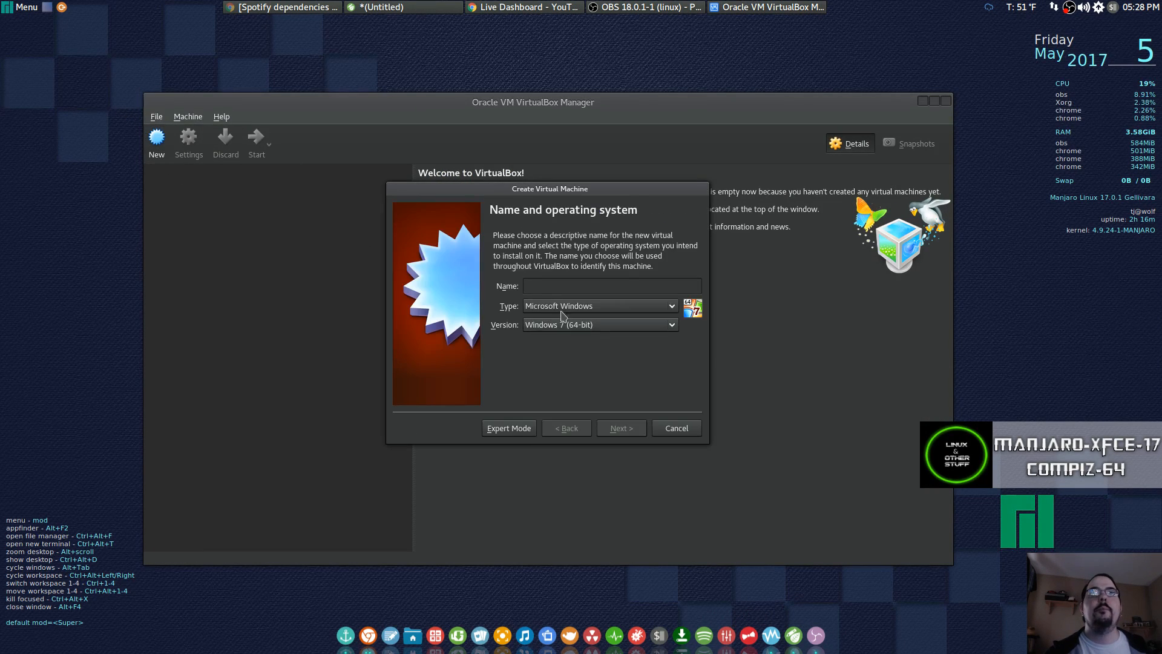
Set type Linux, version Arch Linux (64-bit), and name the VM 'Linux & Other Stuff manajro-xfce-compiz'.
left_click(561, 309)
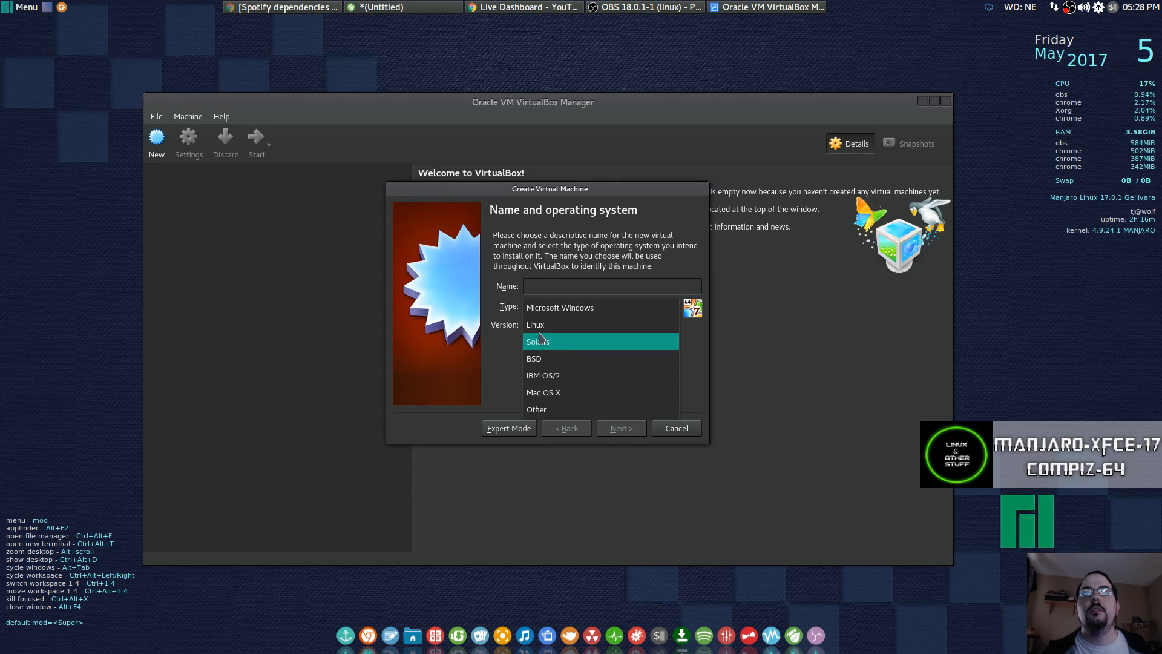
left_click(566, 325)
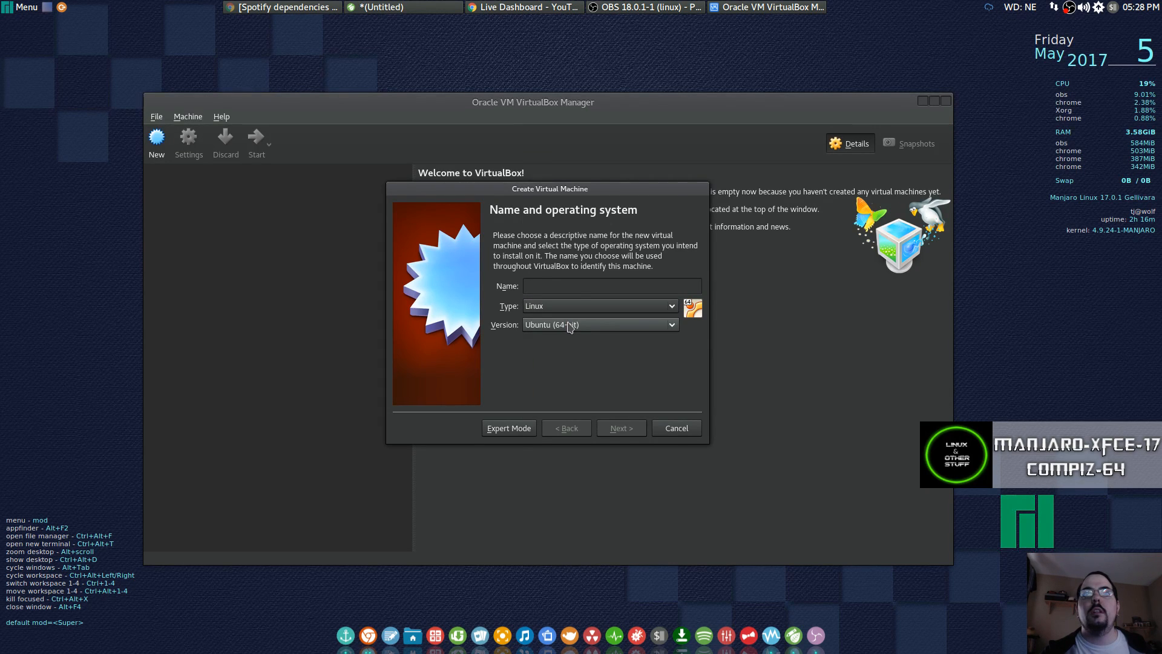
left_click(570, 327)
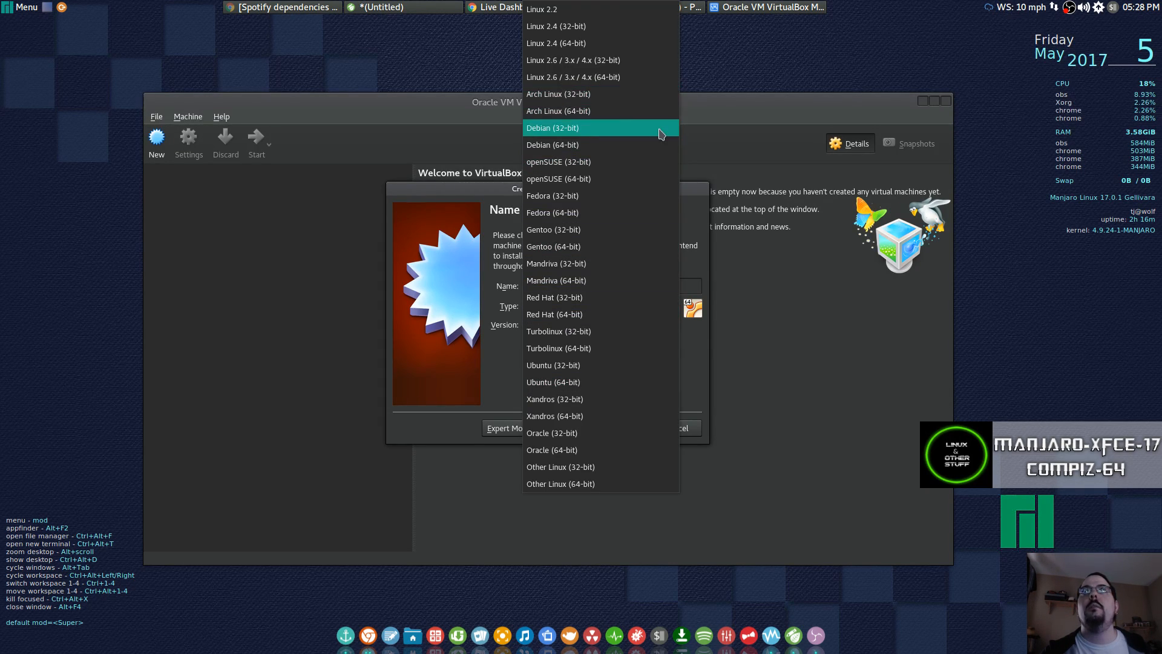
left_click(612, 111)
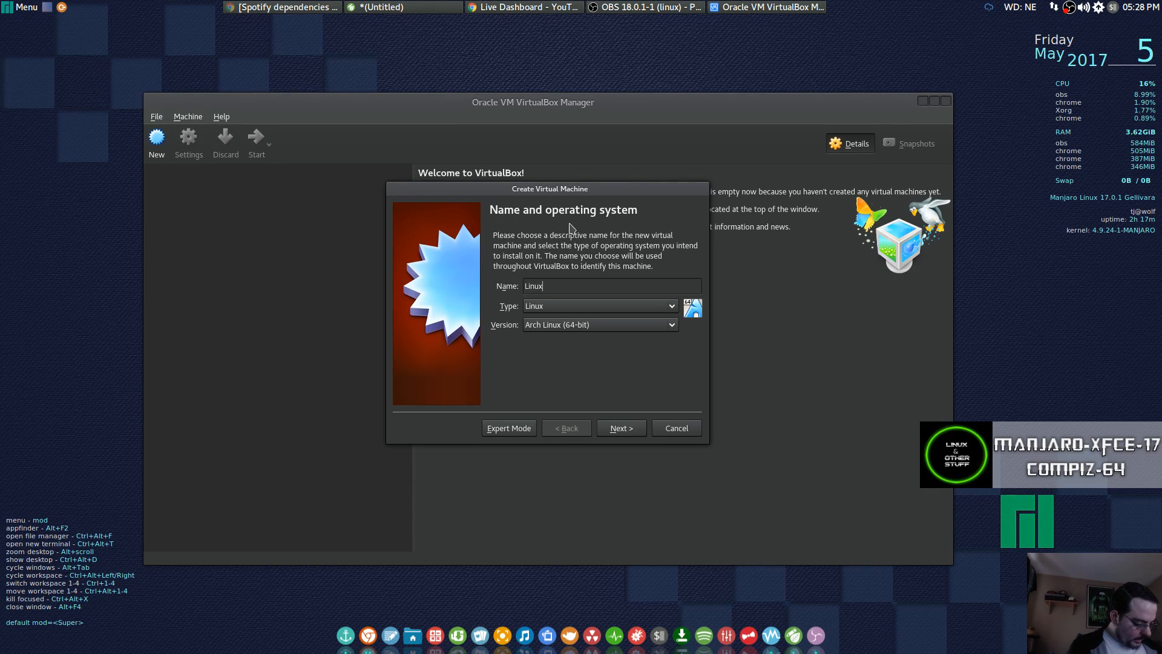
type("Linux & ")
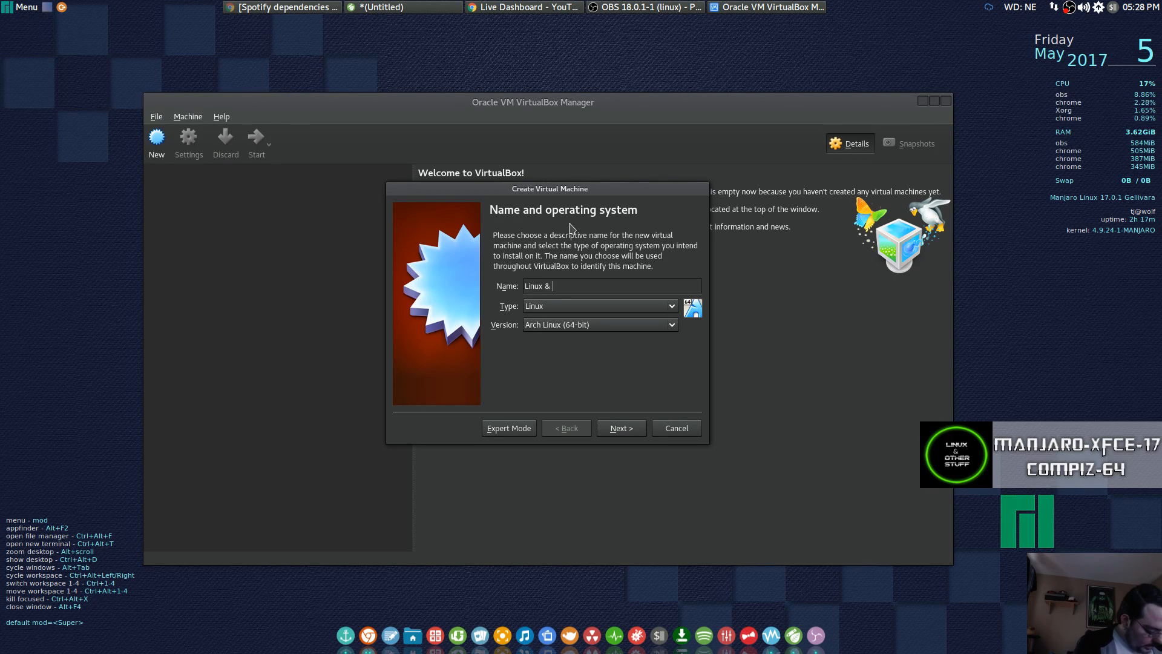
type("Other Stuff manajro")
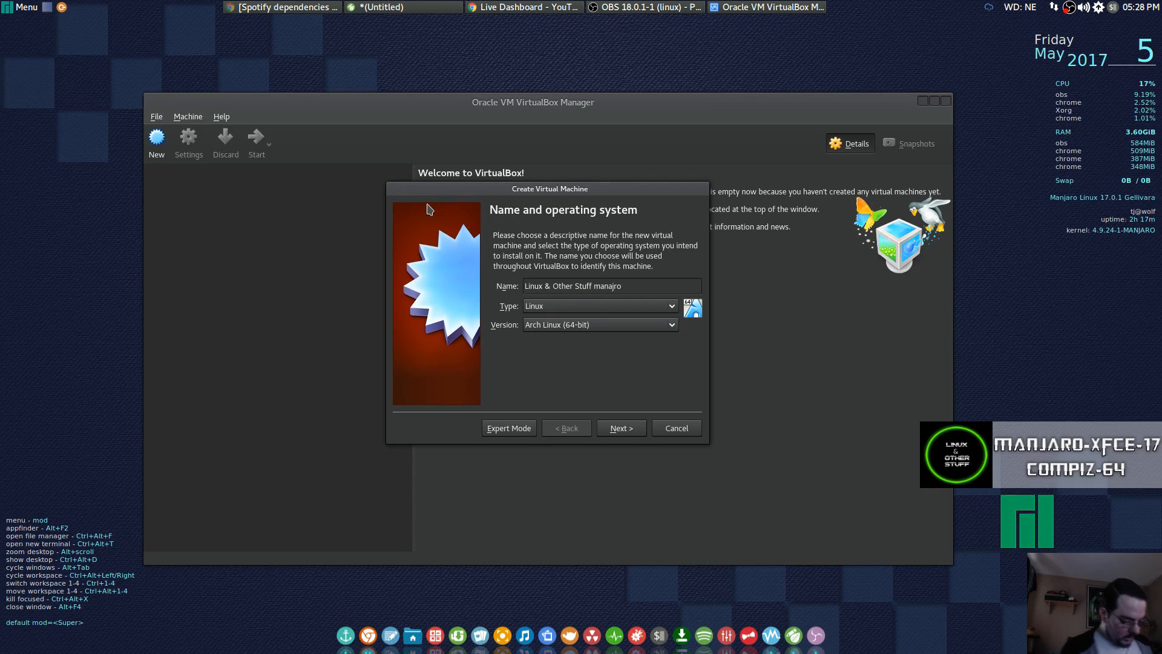
type("-xfce")
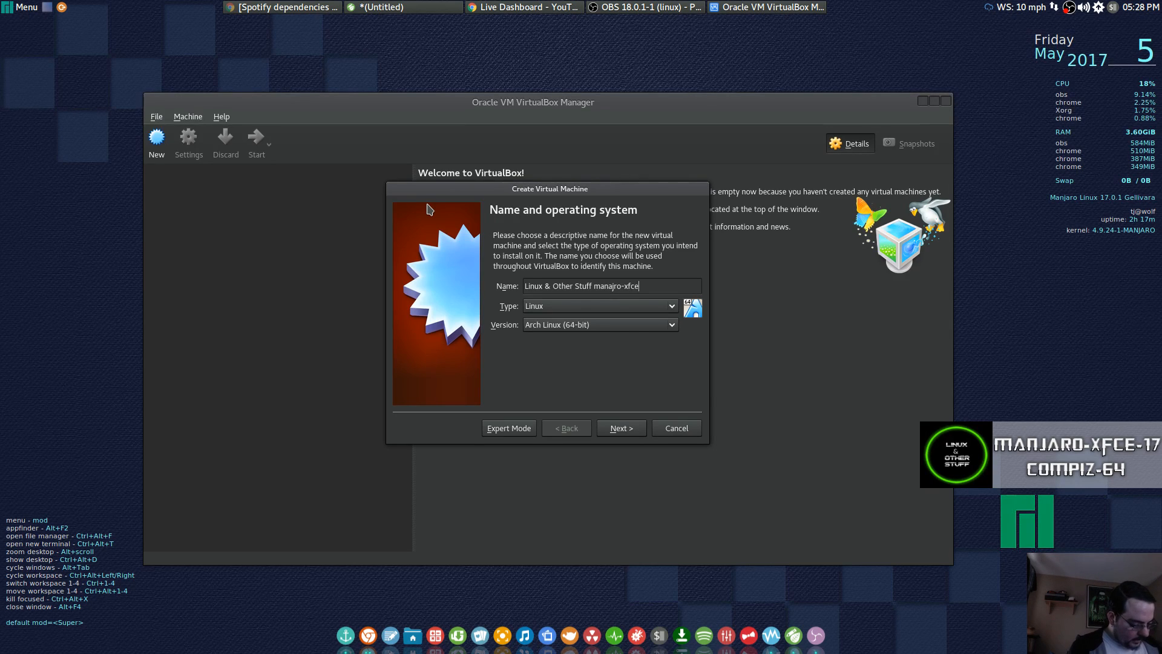
type("-c")
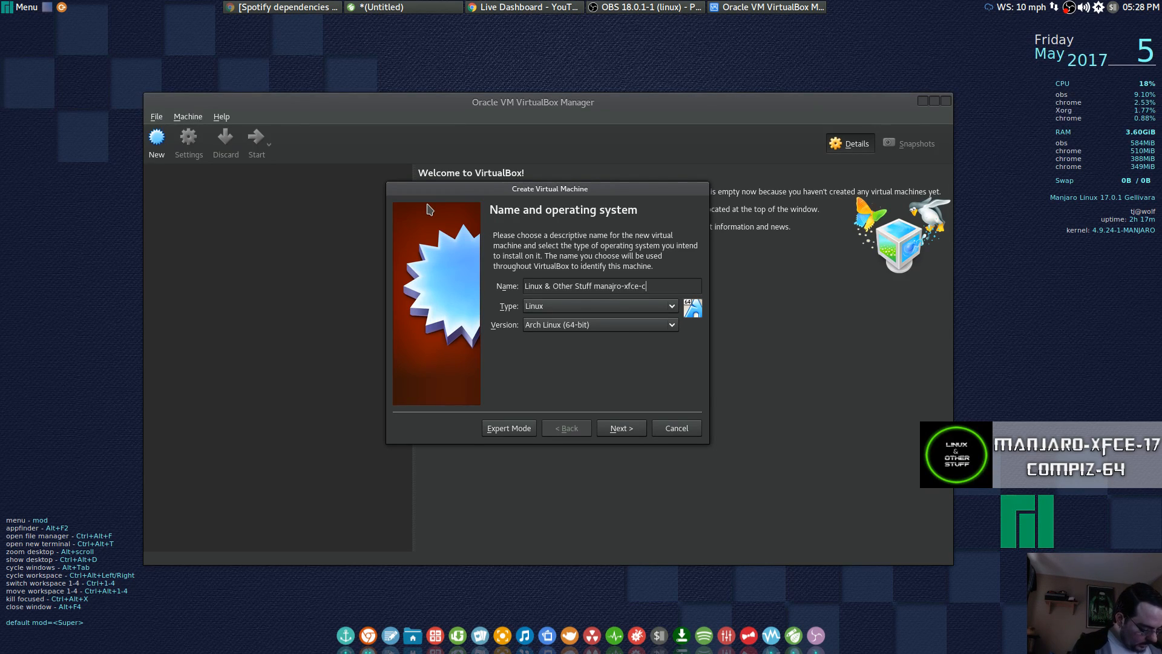
type("ompi")
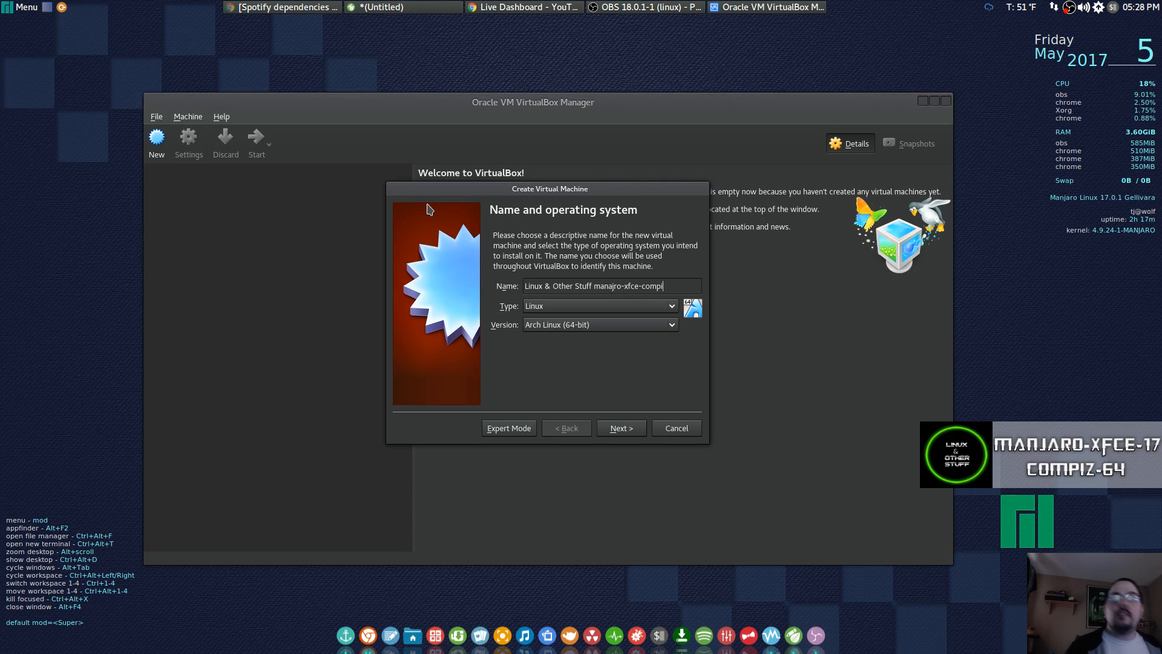
type("z")
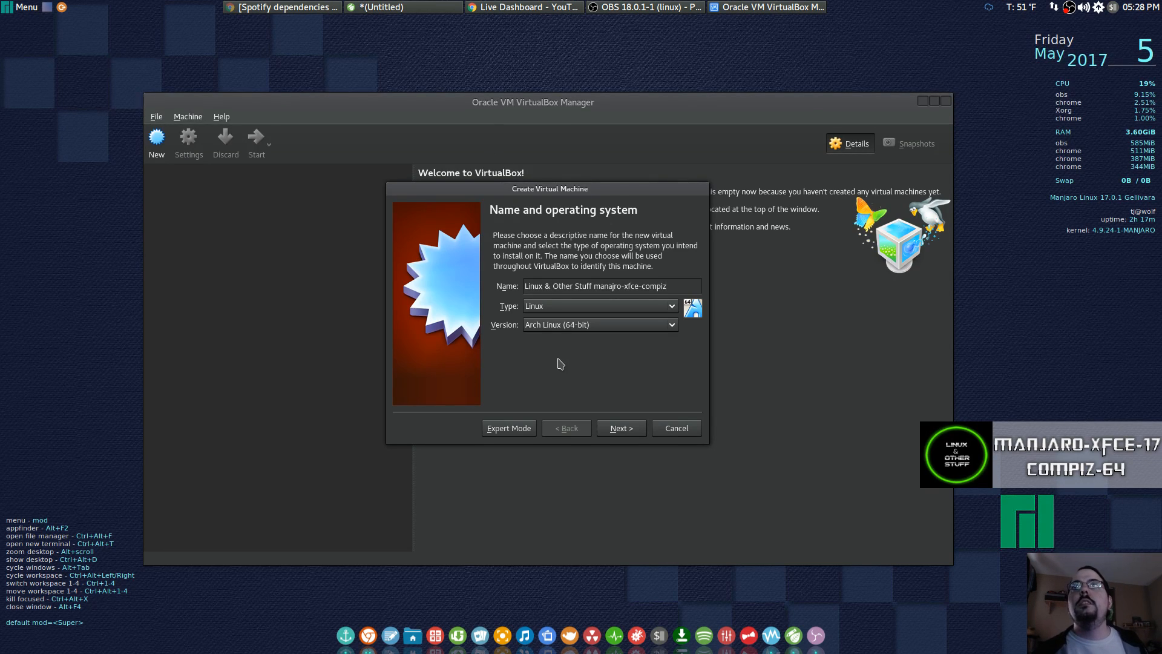
Give the new VM 4096 MB of base memory.
left_click(633, 430)
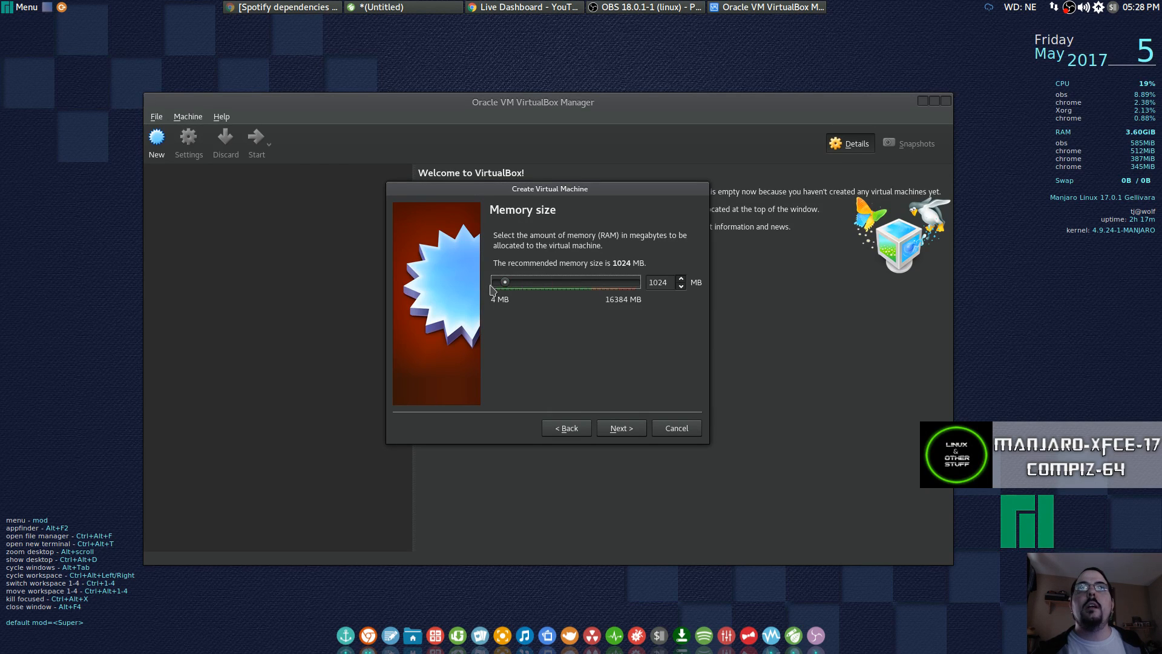
left_click_drag(506, 283, 535, 287)
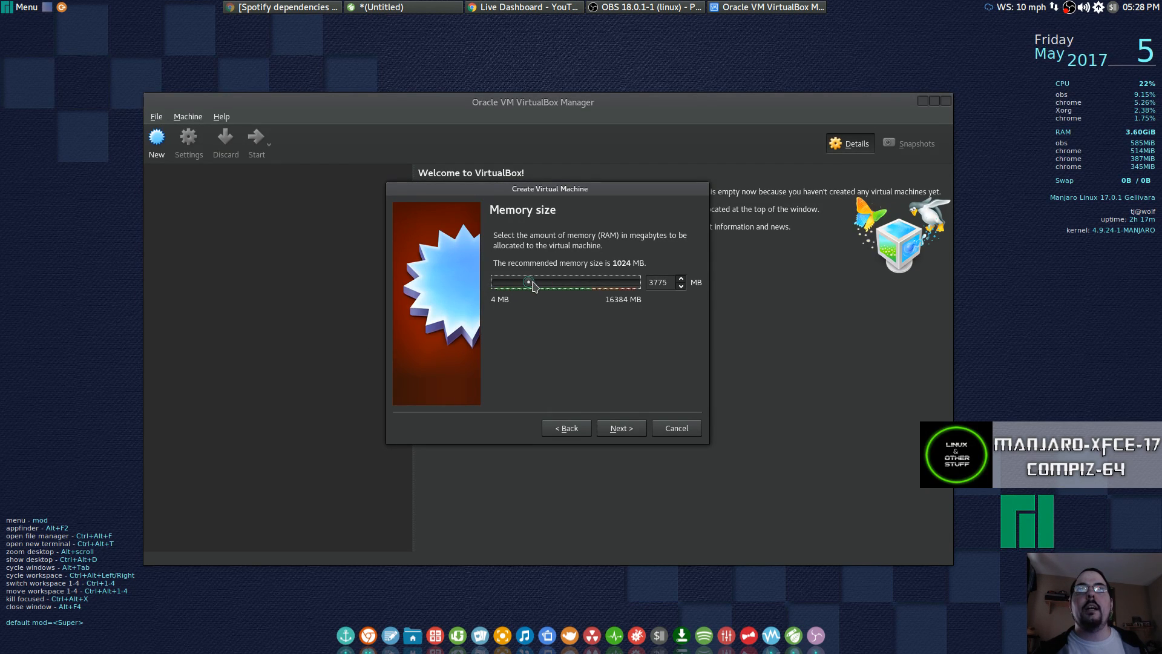
left_click(615, 428)
Create a dynamically allocated 32.70 GB VDI virtual disk and finish the machine.
left_click(613, 430)
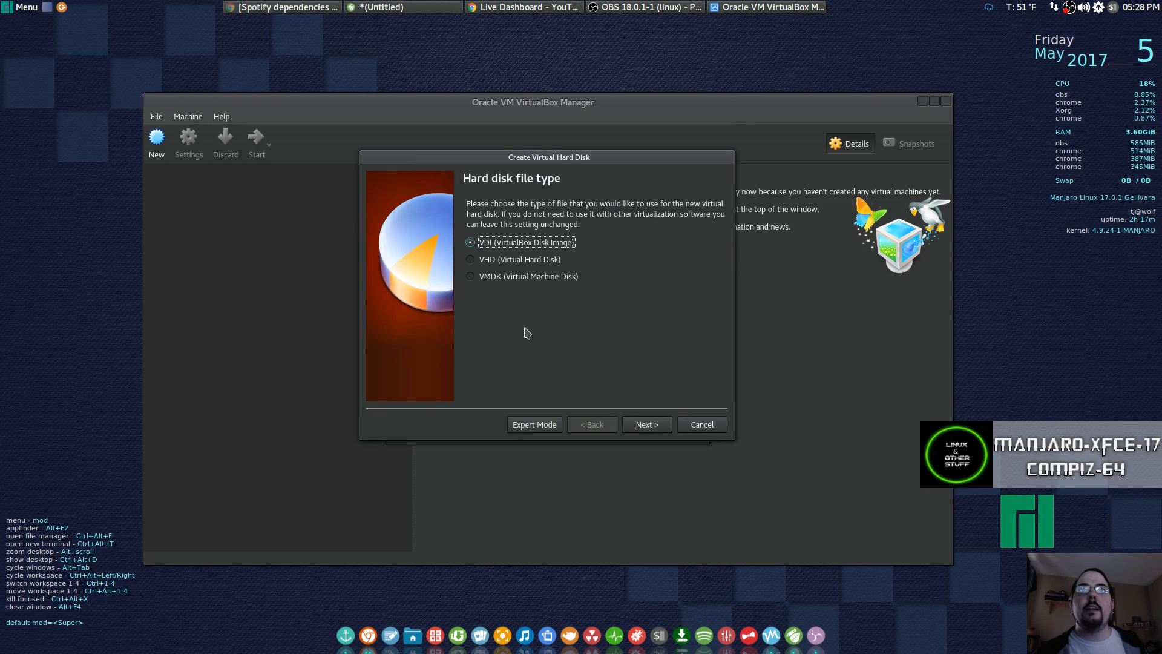
left_click(646, 425)
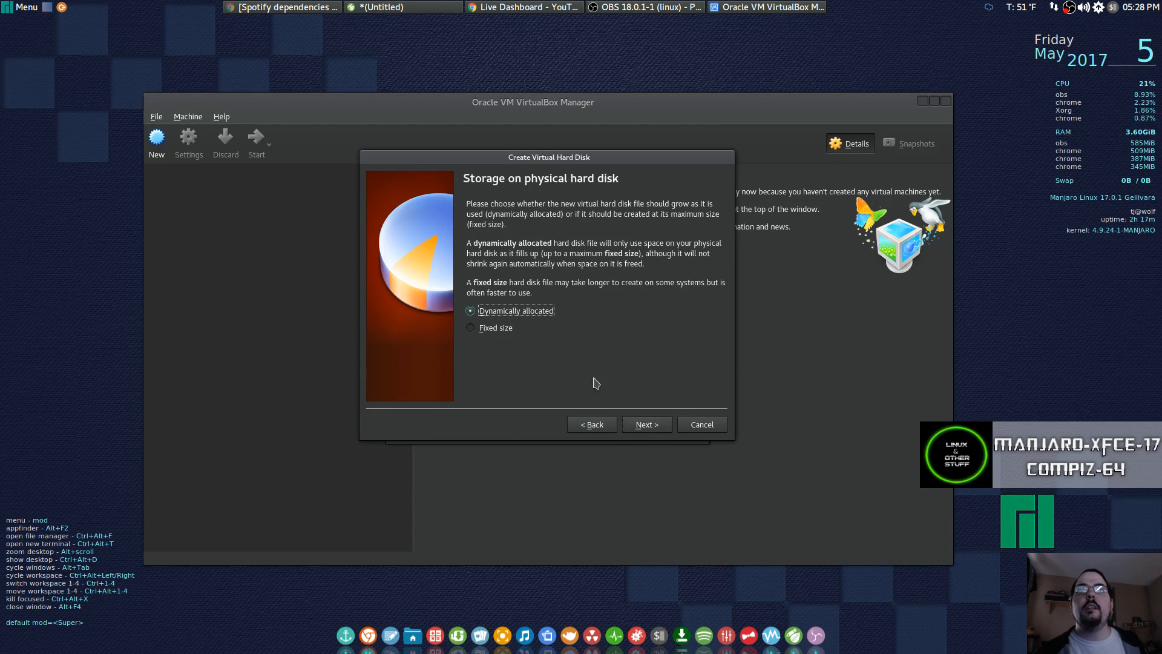
left_click(647, 425)
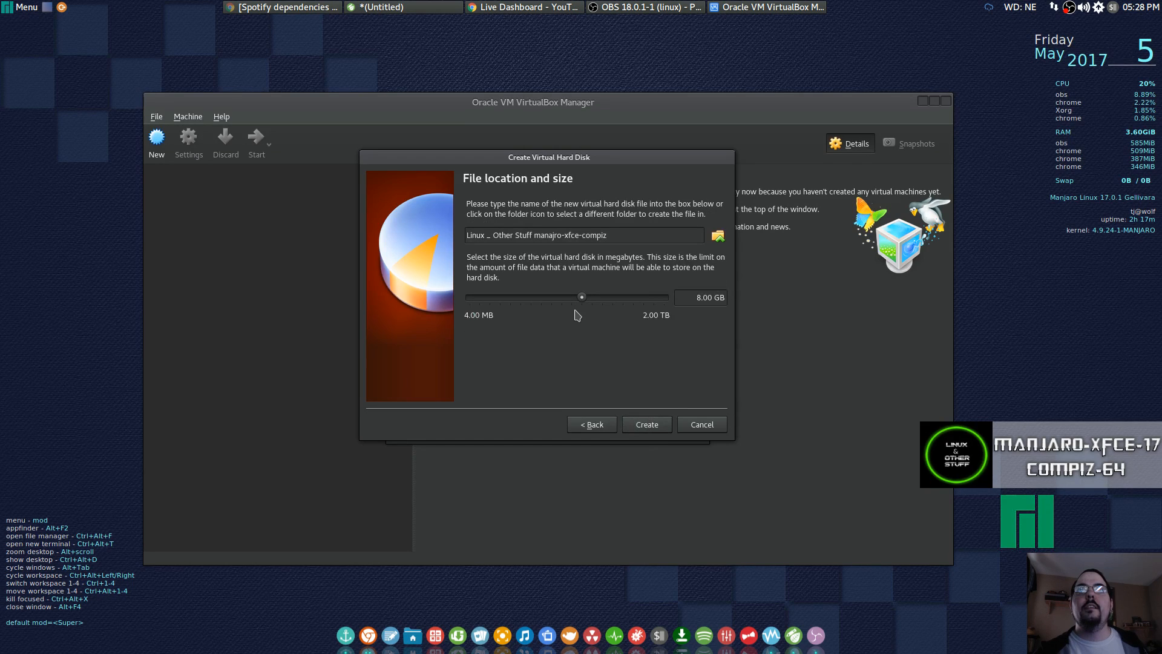
left_click_drag(583, 298, 604, 305)
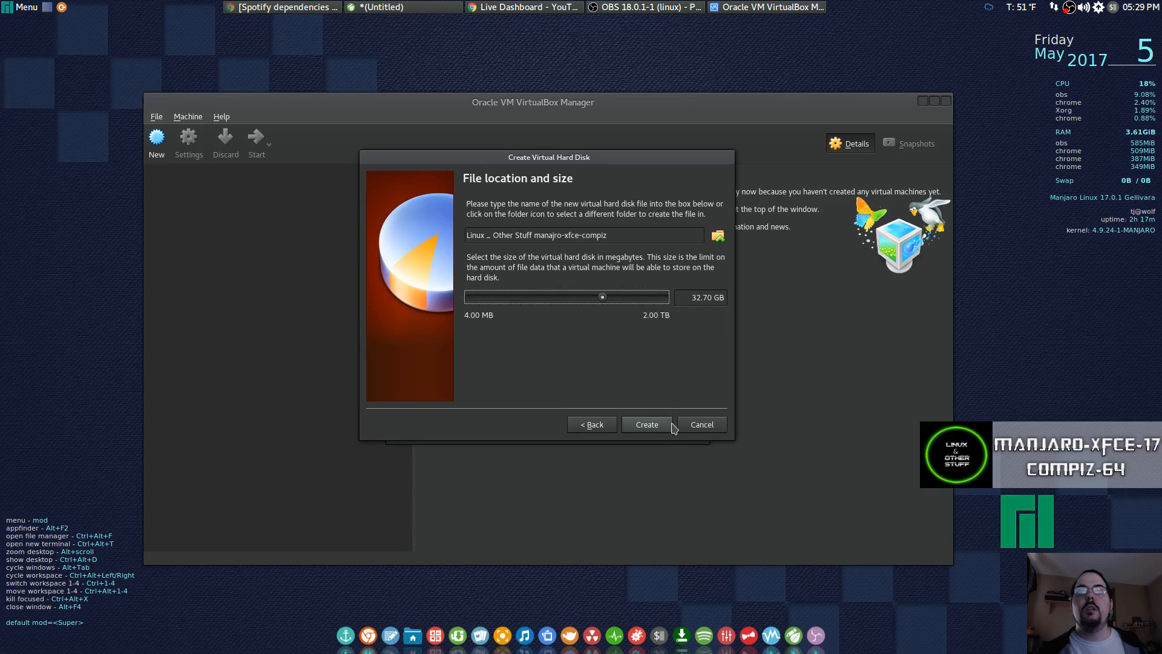
left_click(647, 424)
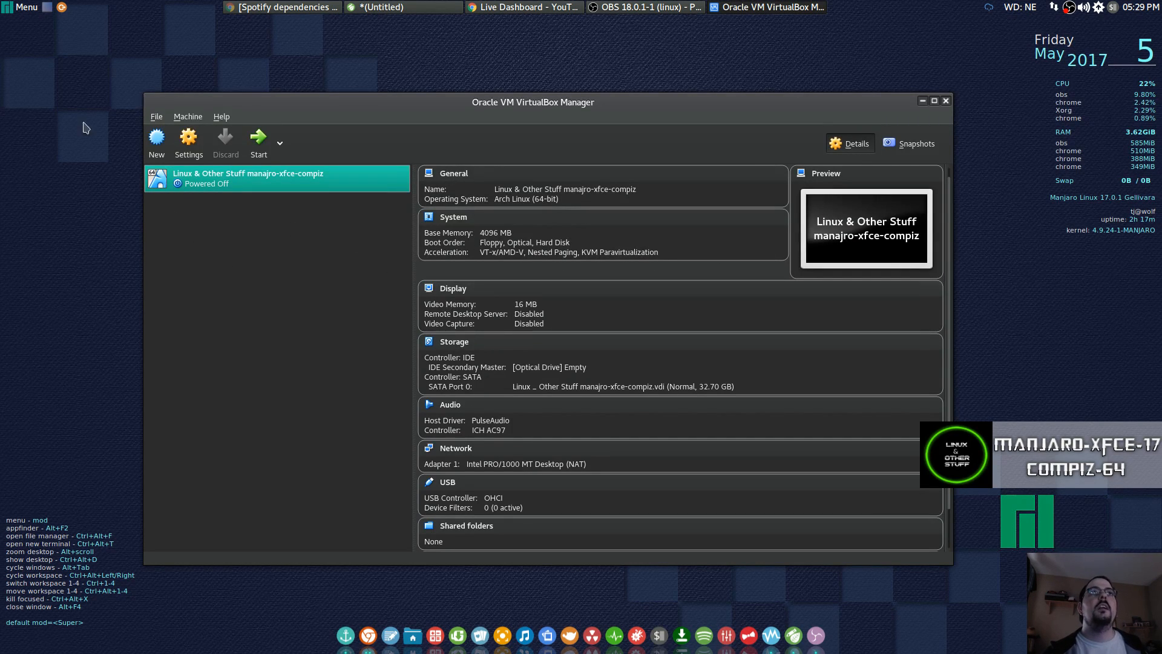
Set the VM's shared clipboard and drag-and-drop to Bidirectional.
left_click(195, 152)
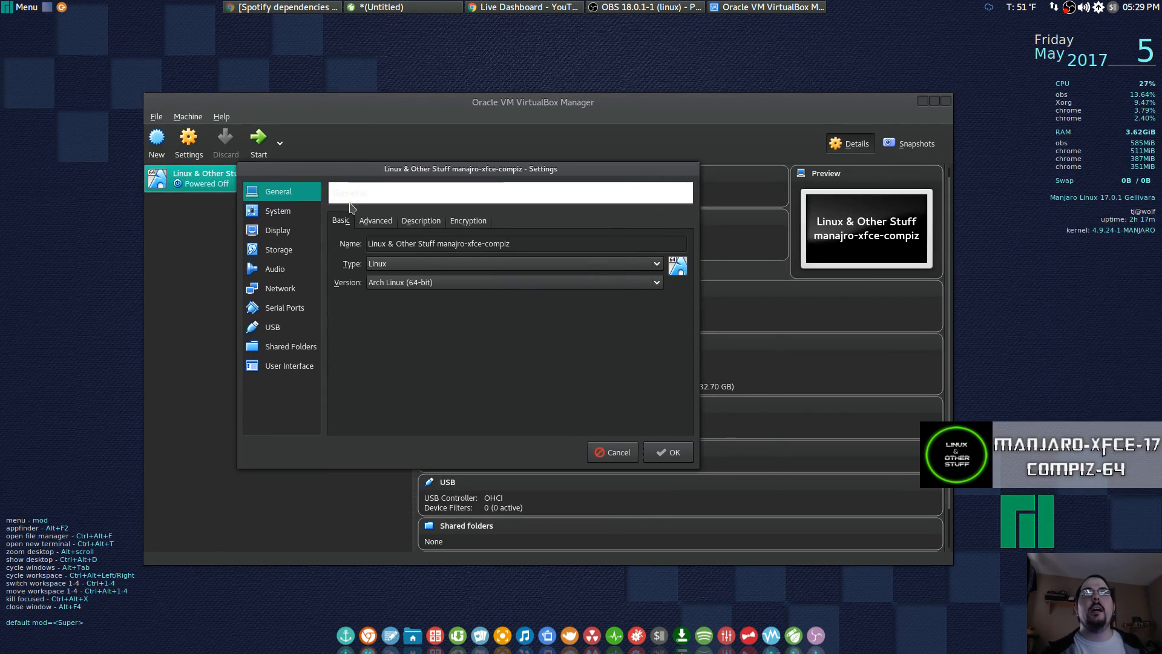
left_click(375, 220)
left_click(446, 264)
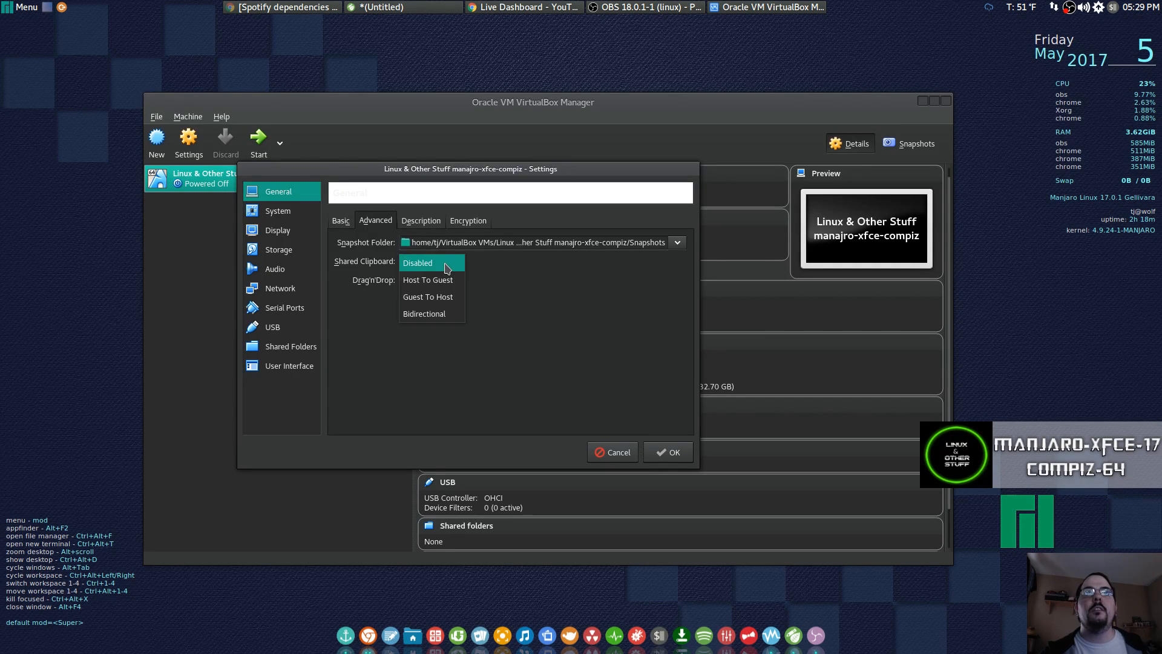
left_click(424, 313)
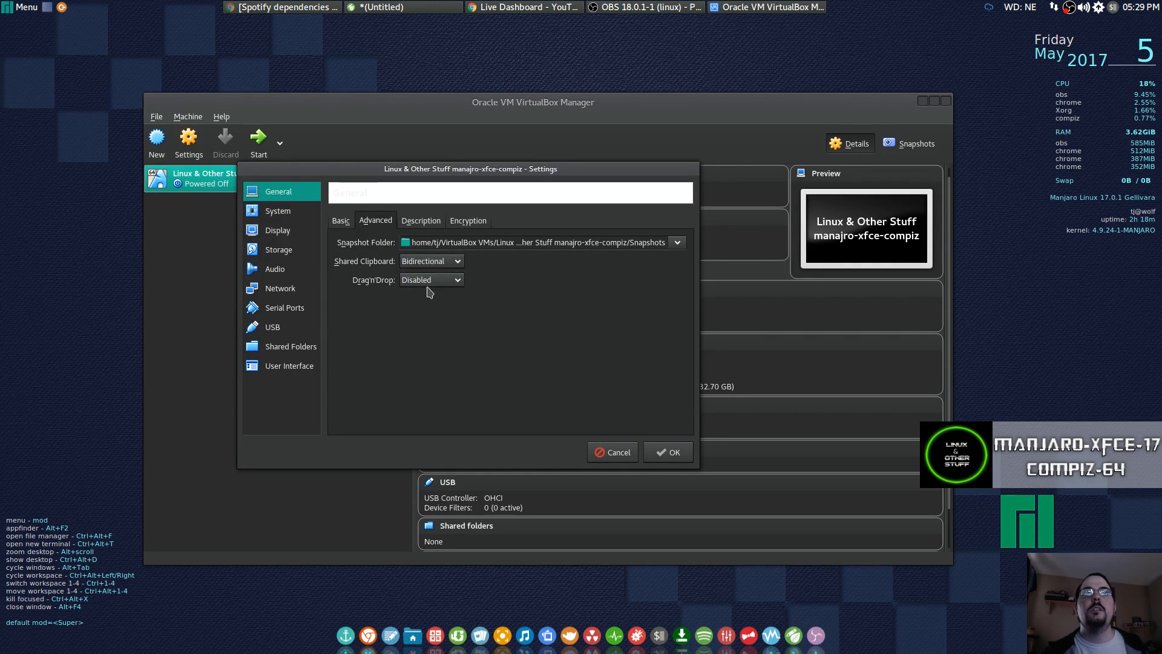
left_click(430, 279)
left_click(437, 333)
Set 128 MB video memory with 3D acceleration, then select the empty optical drive in Storage.
left_click(268, 218)
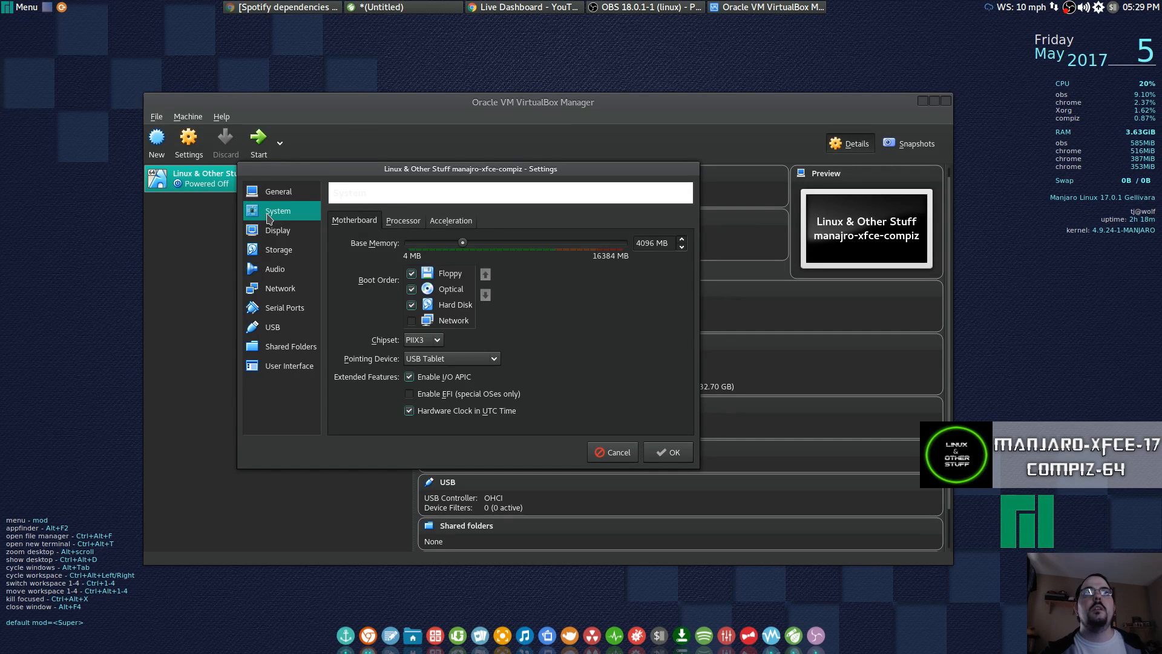
left_click(279, 231)
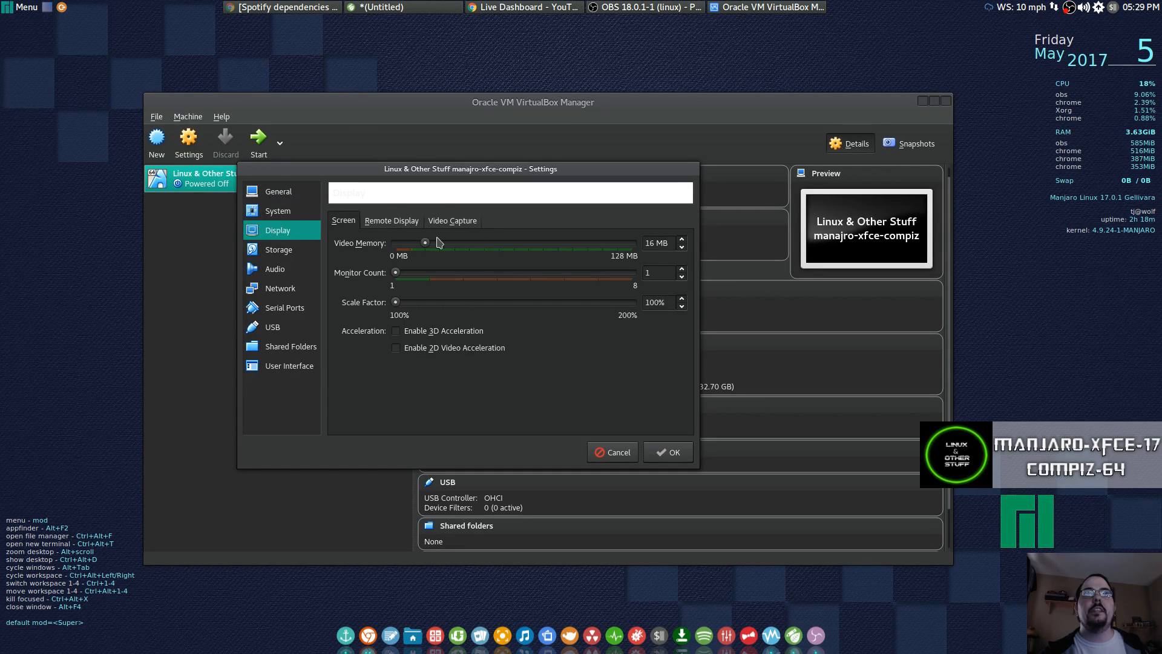
left_click_drag(427, 241, 690, 241)
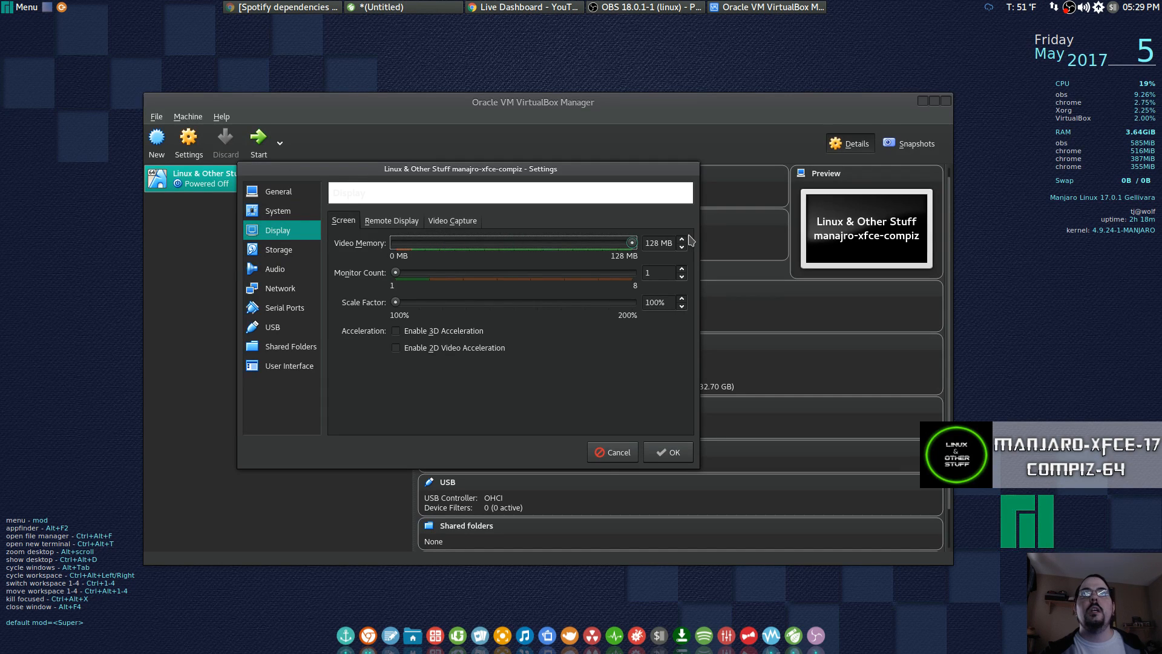
left_click(397, 331)
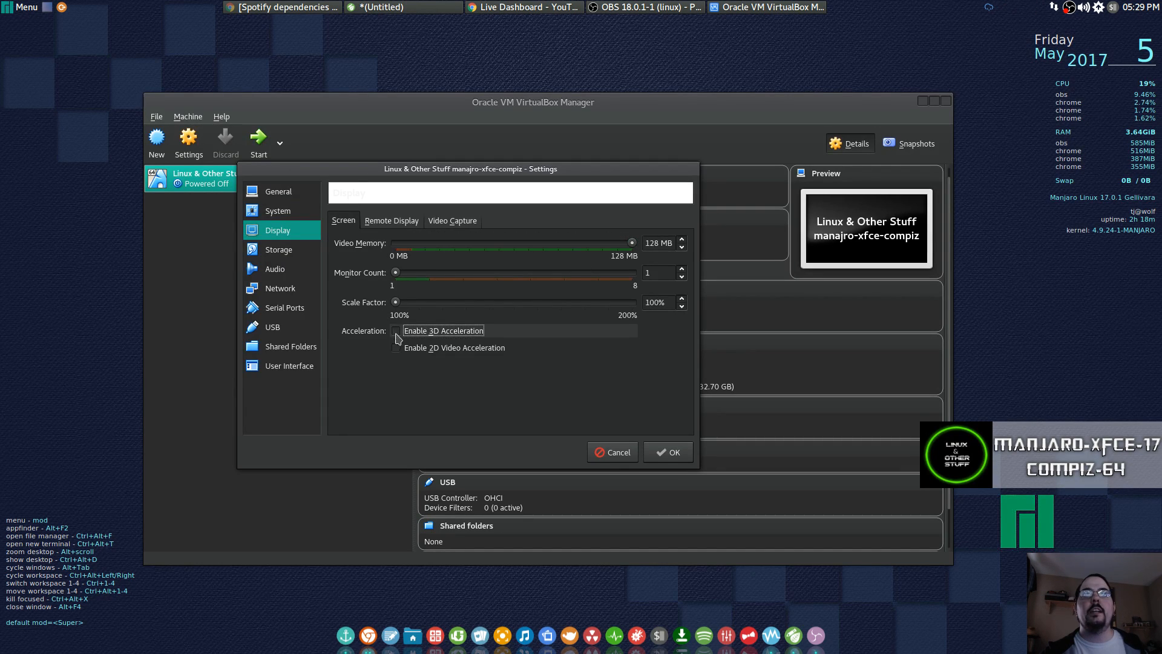
left_click(281, 253)
left_click(427, 252)
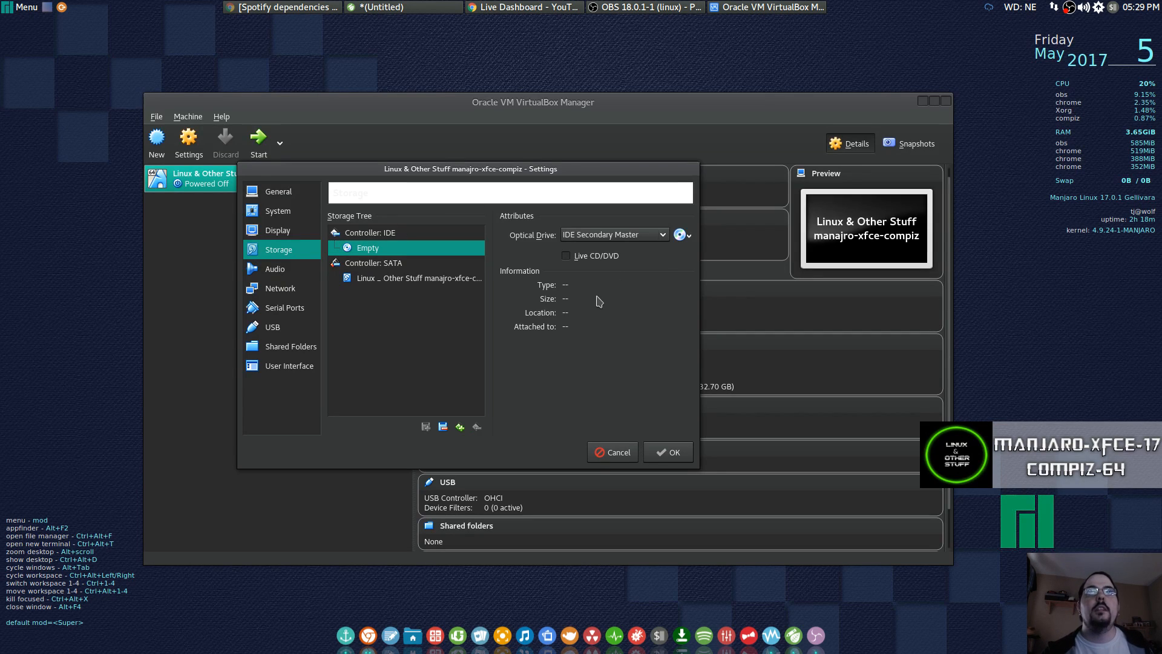
Load manjaro-xfce-17-compiz-64.iso from Downloads into the VM's virtual optical drive and save the settings.
left_click(680, 238)
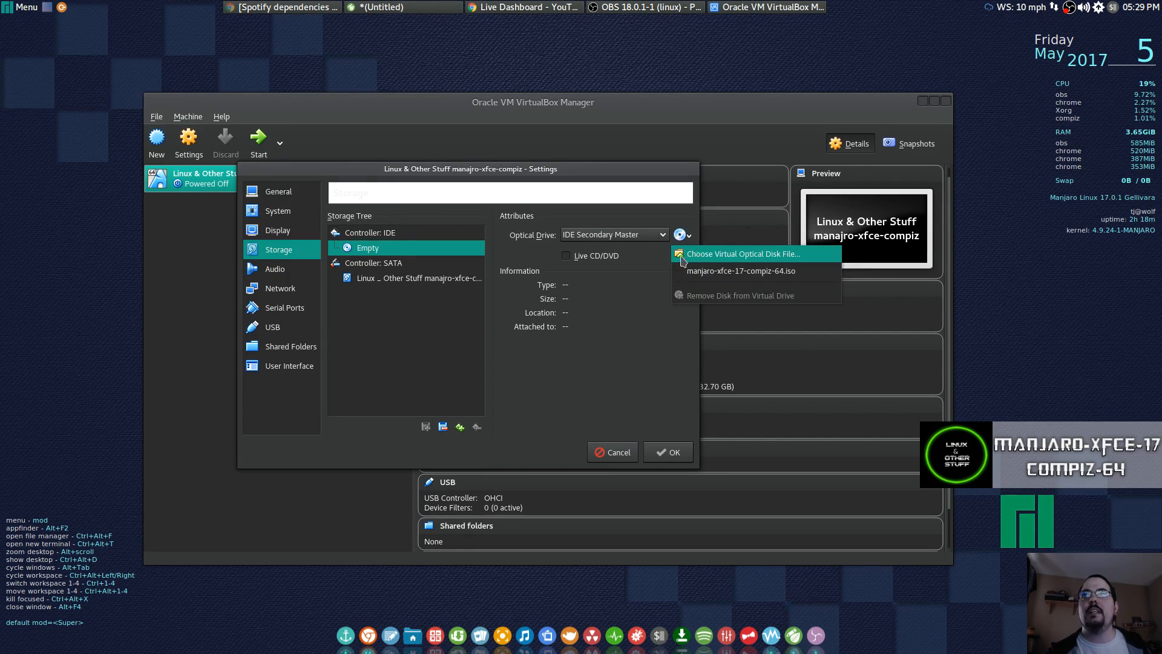
left_click(688, 255)
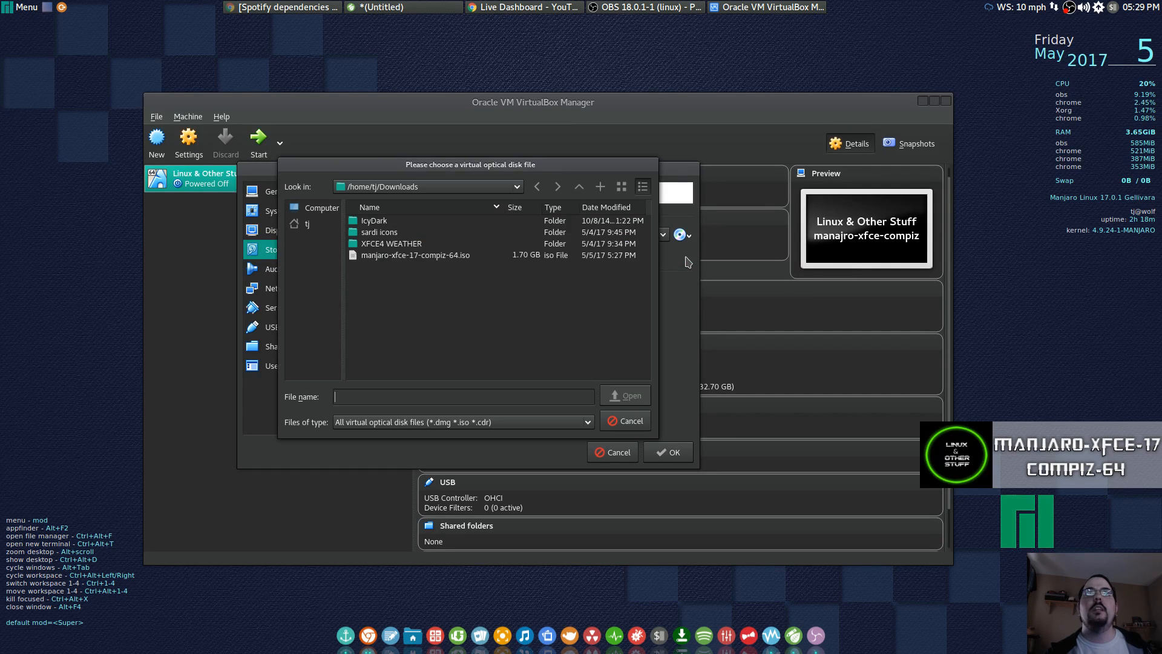
left_click(390, 259)
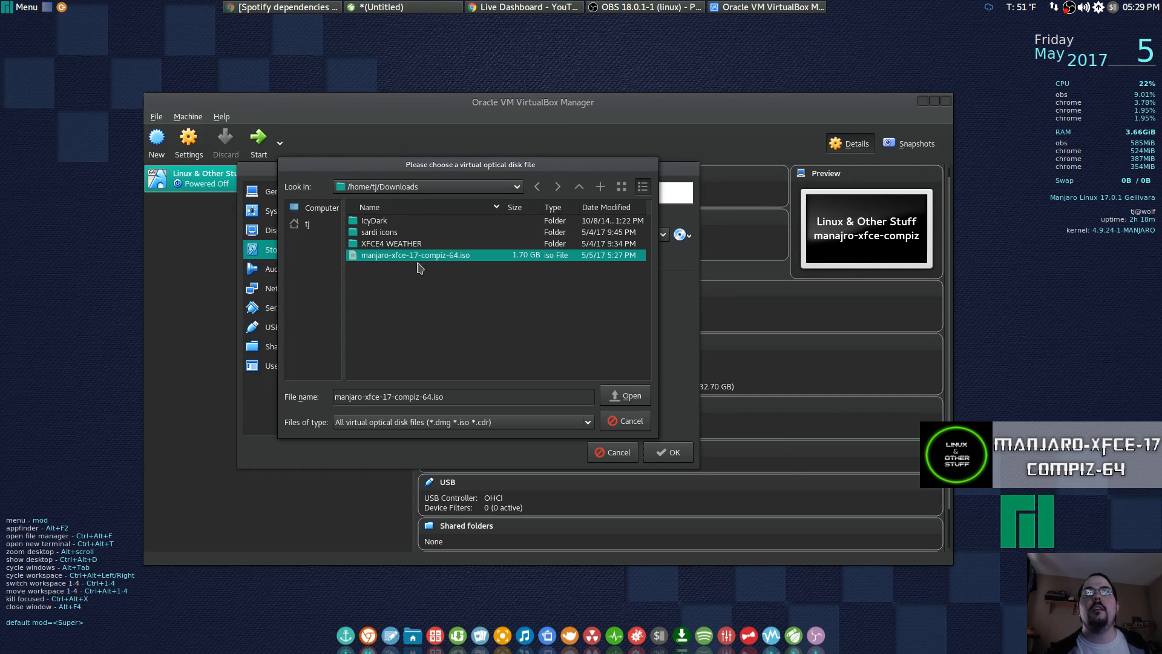
left_click(617, 399)
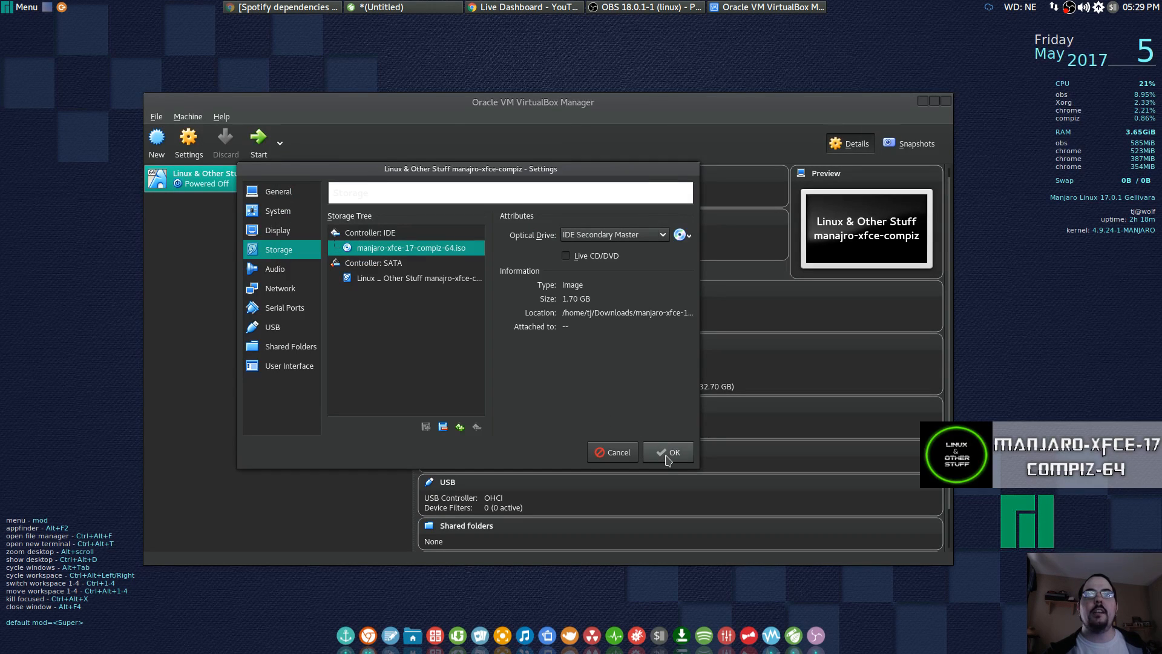
left_click(668, 458)
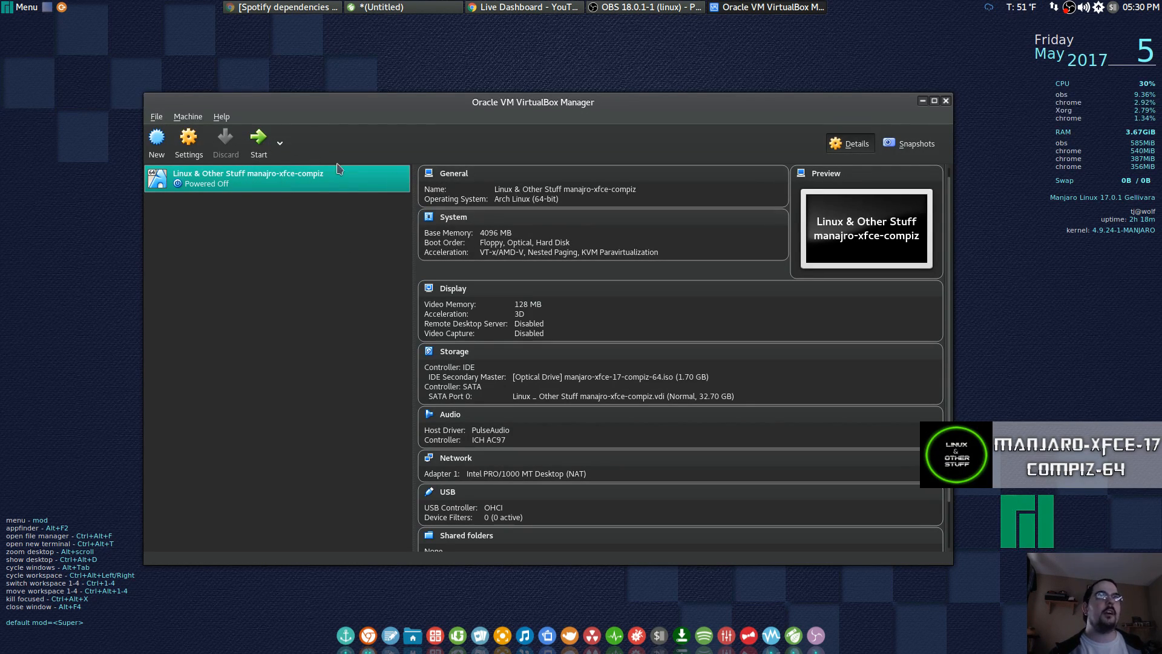
Start the manjaro-xfce-compiz VM and move its window over the Manager.
left_click(258, 139)
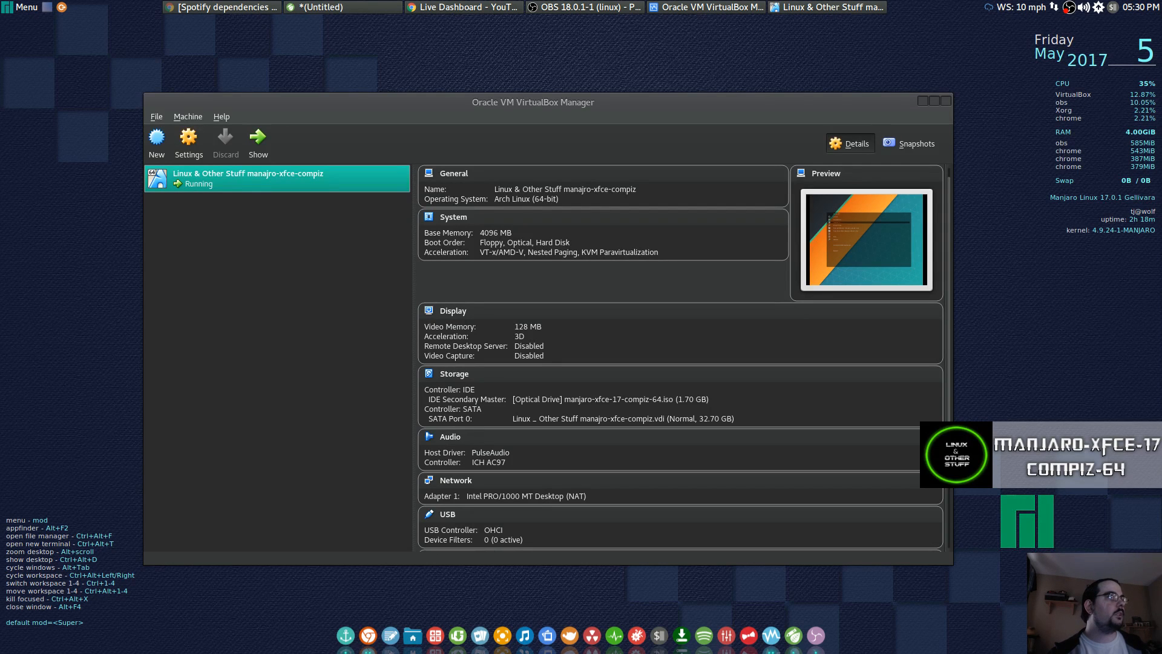
left_click_drag(1161, 41, 486, 51)
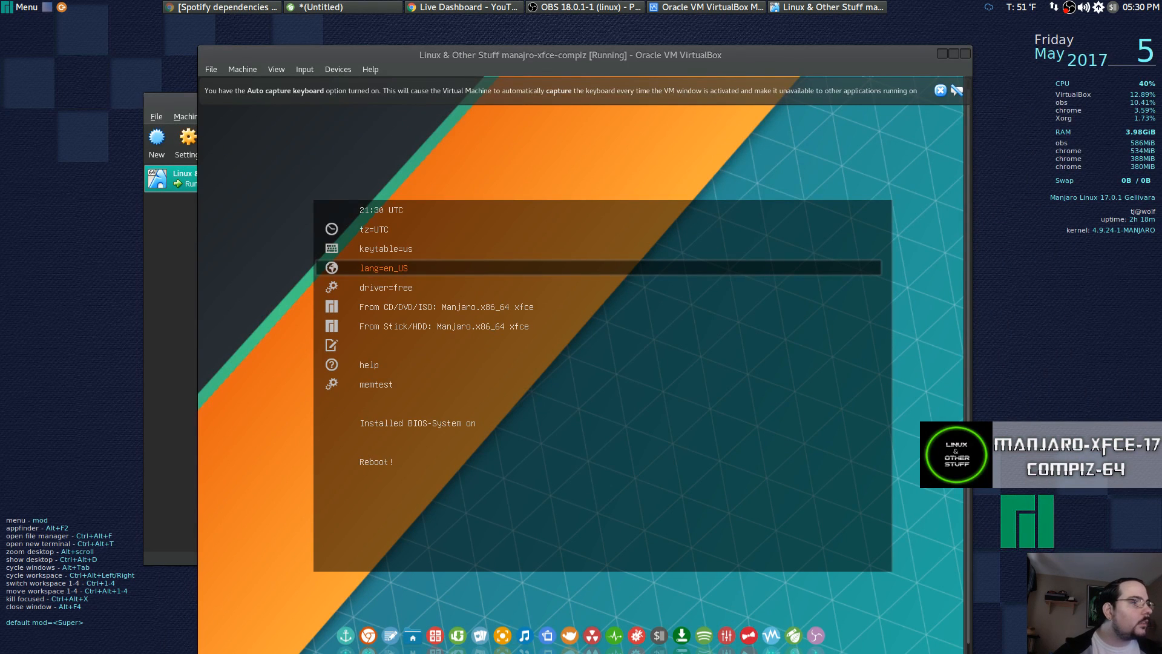
Maximize the VM window and browse the boot-menu entries tz=UTC, keytable=us, lang=en_US and driver=free.
key("Control_R")
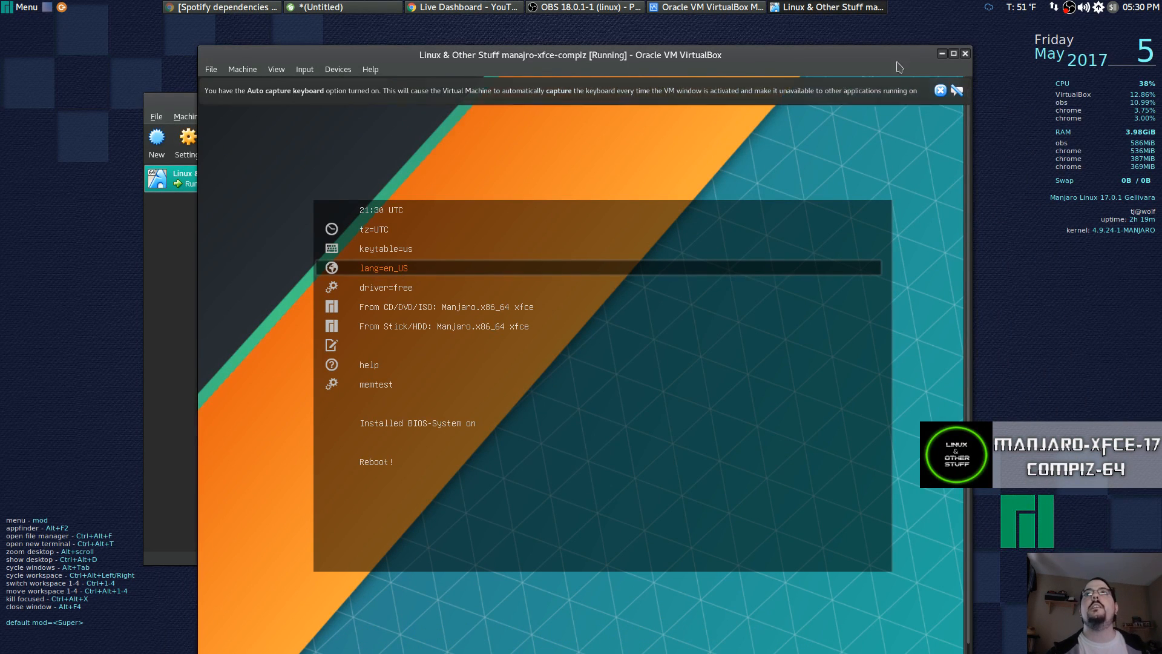
left_click(954, 54)
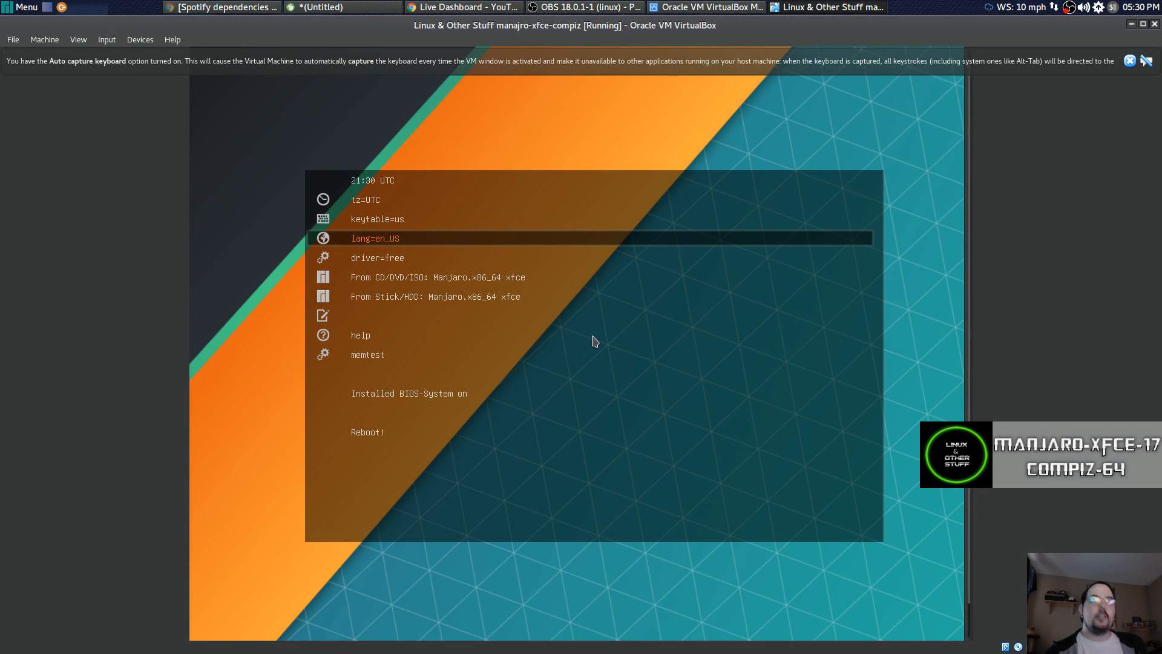
key("Up")
key("Up")
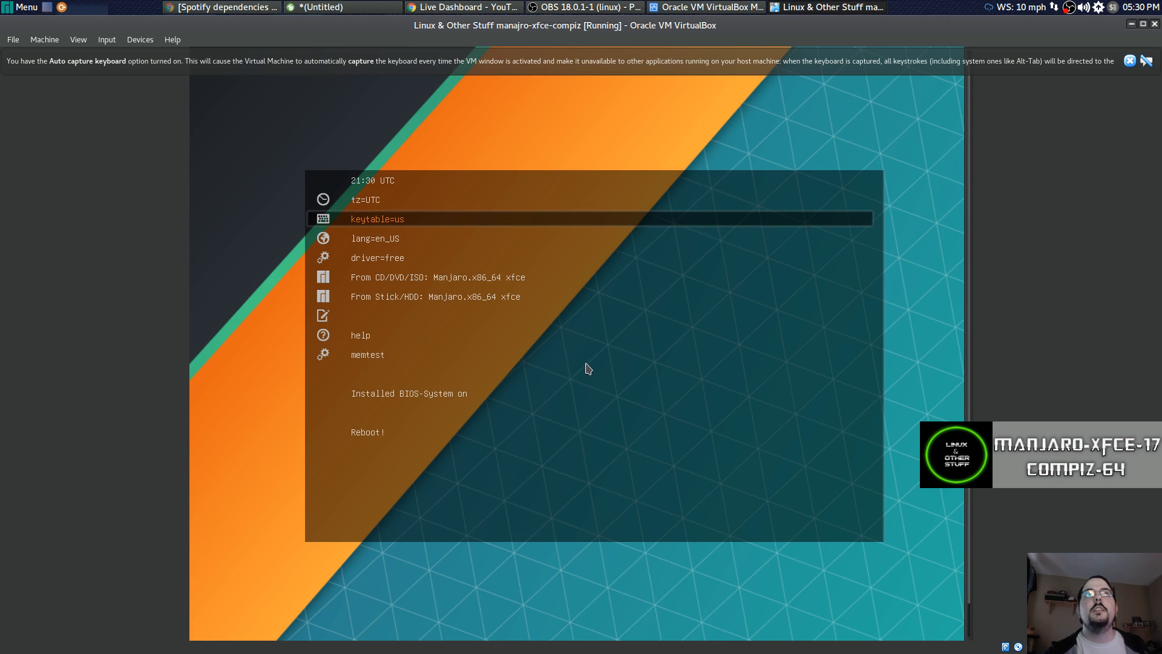
key("Down")
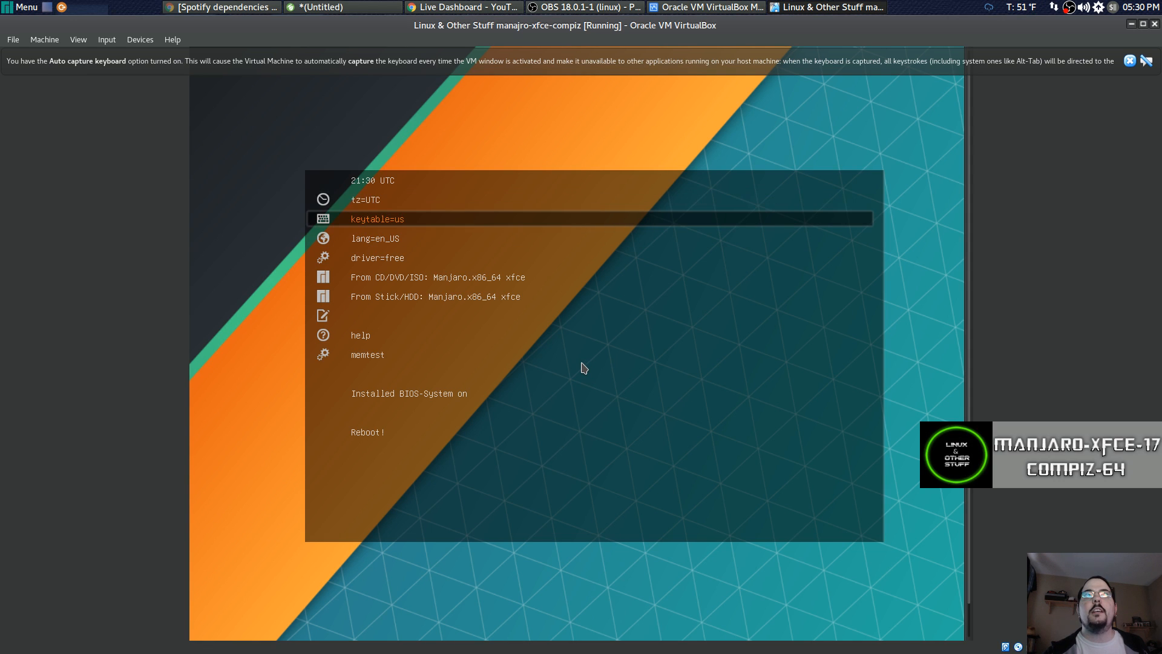
key("Up")
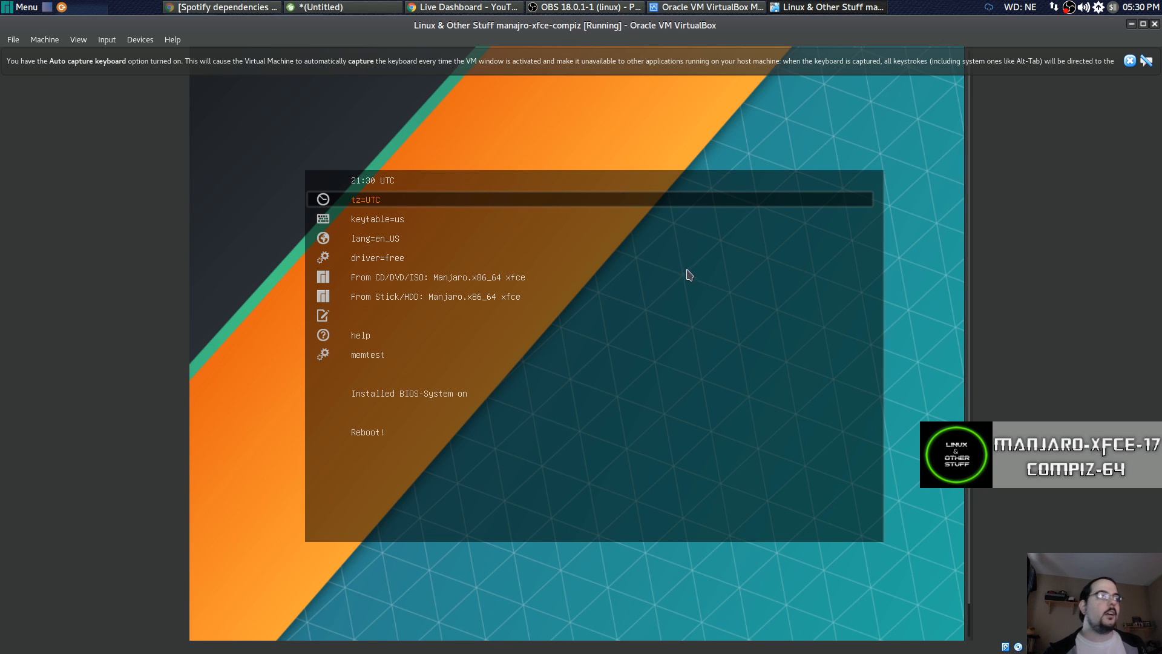
key("Down")
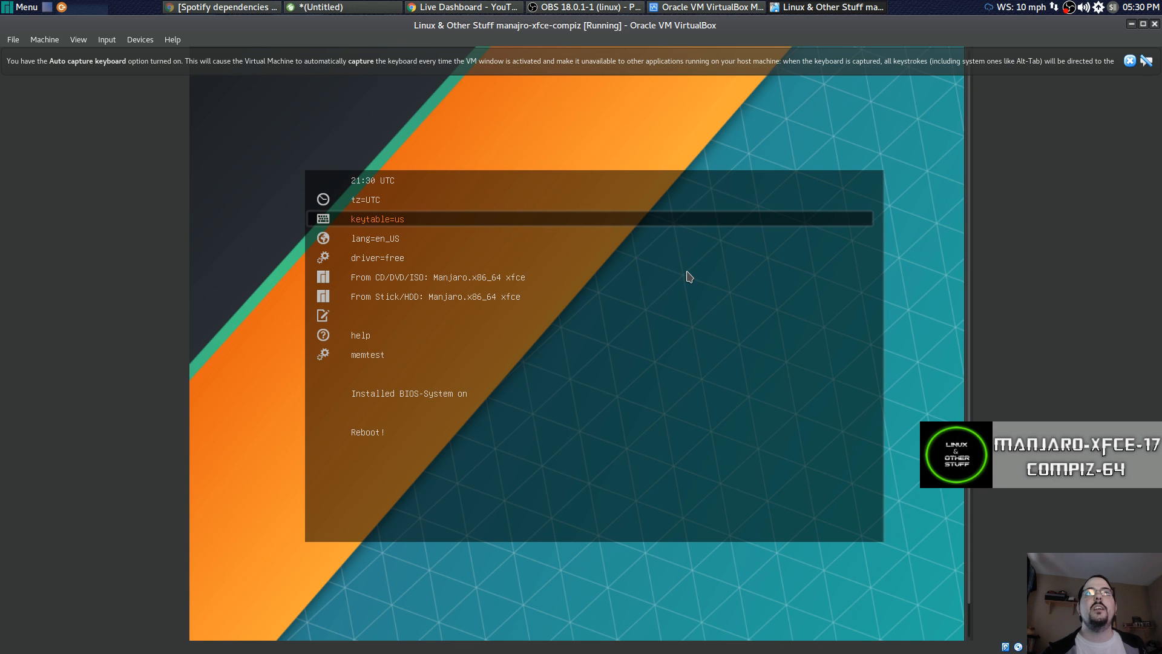
key("Down")
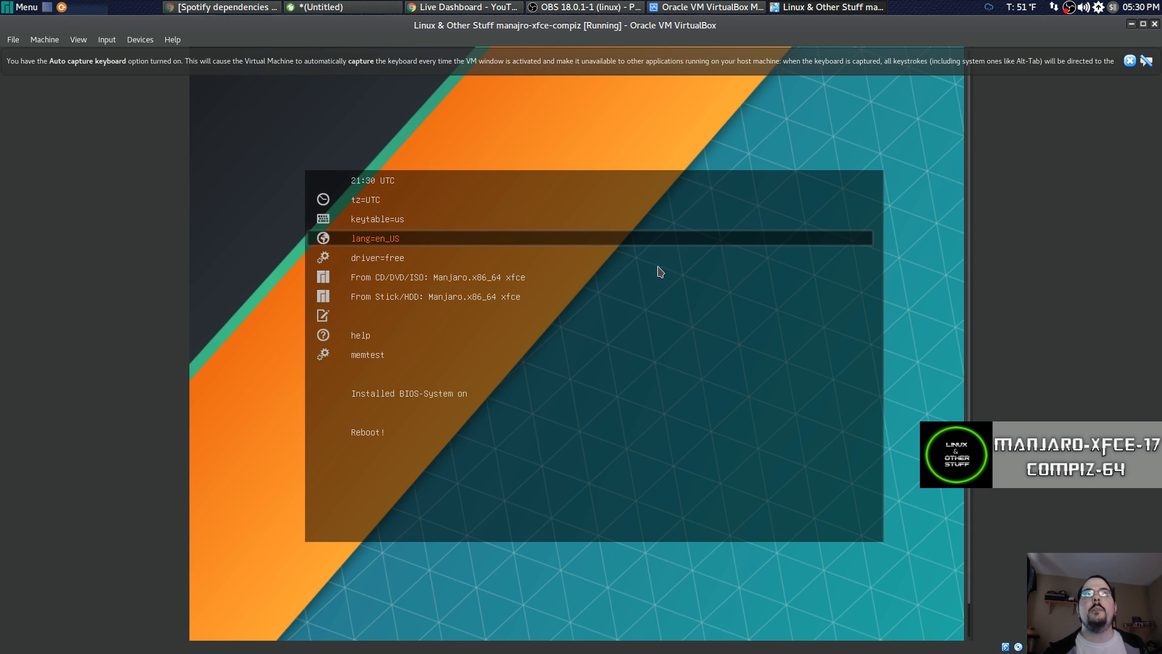
key("Up")
key("Down")
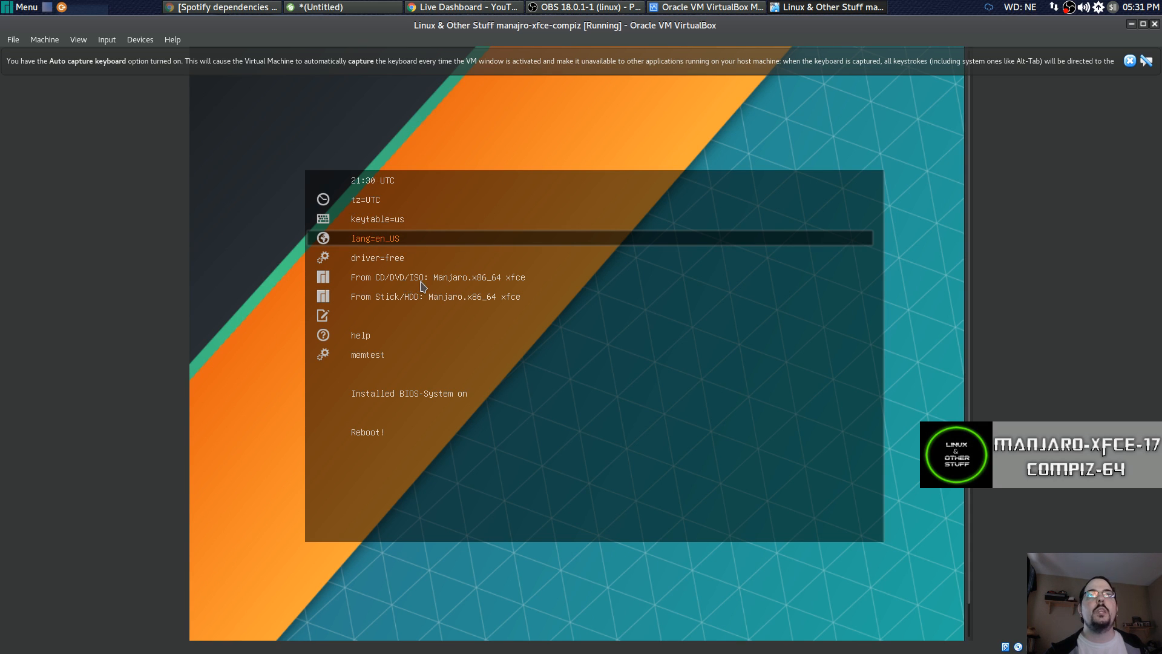
key("Down")
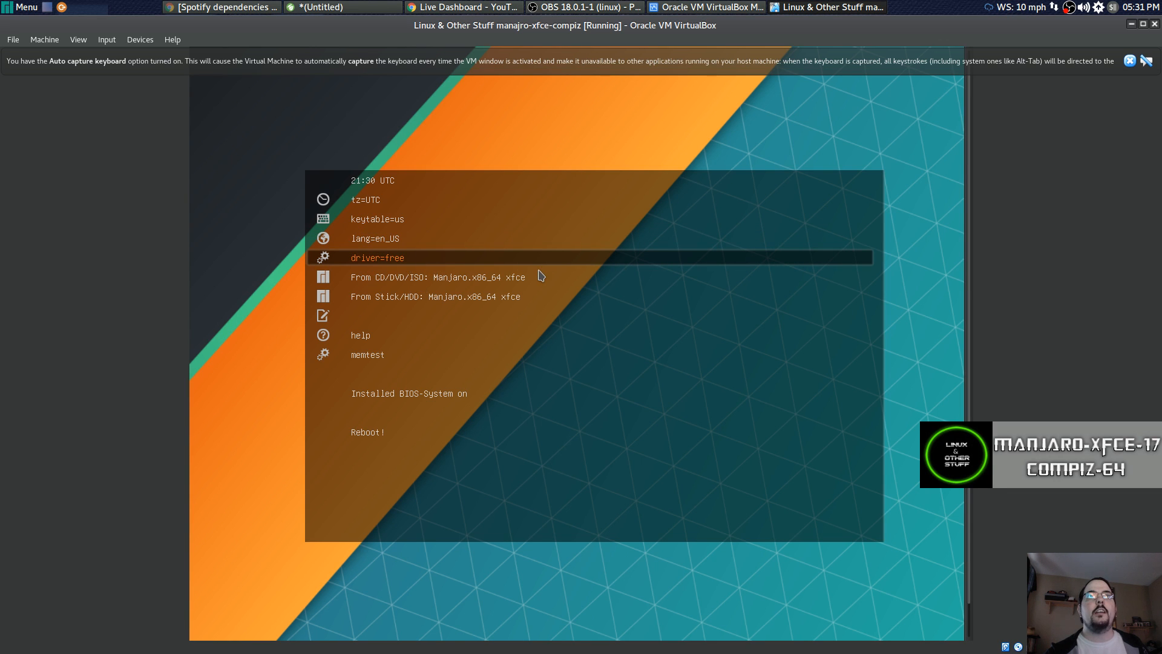
key("Return")
key("Down")
key("Down")
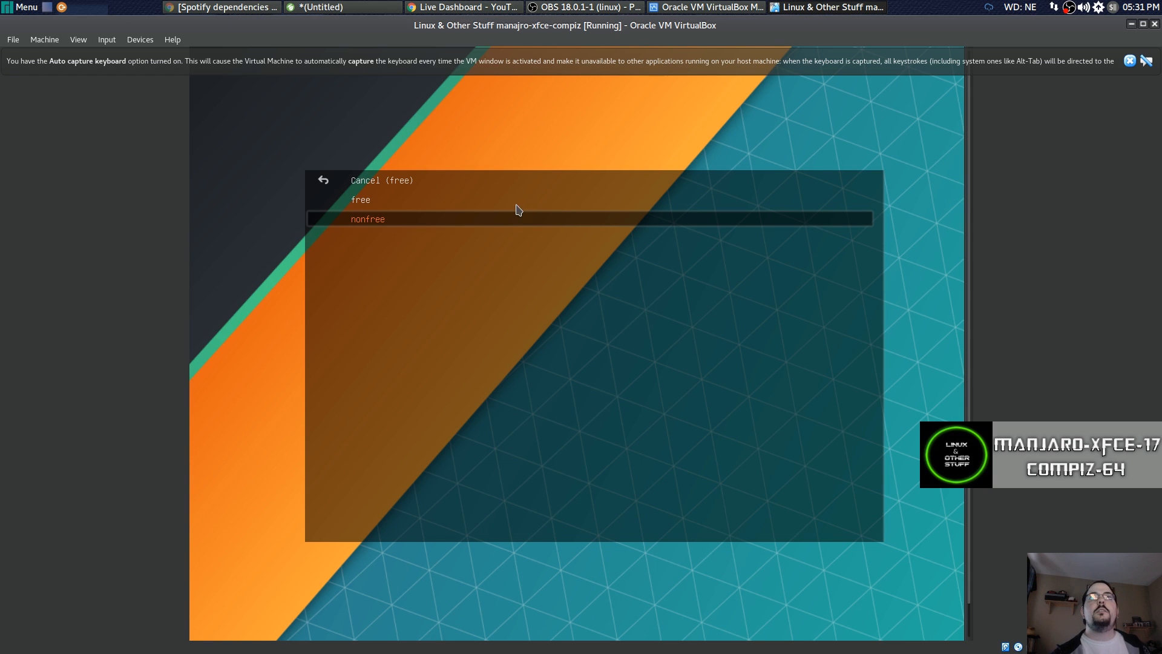
key("Up")
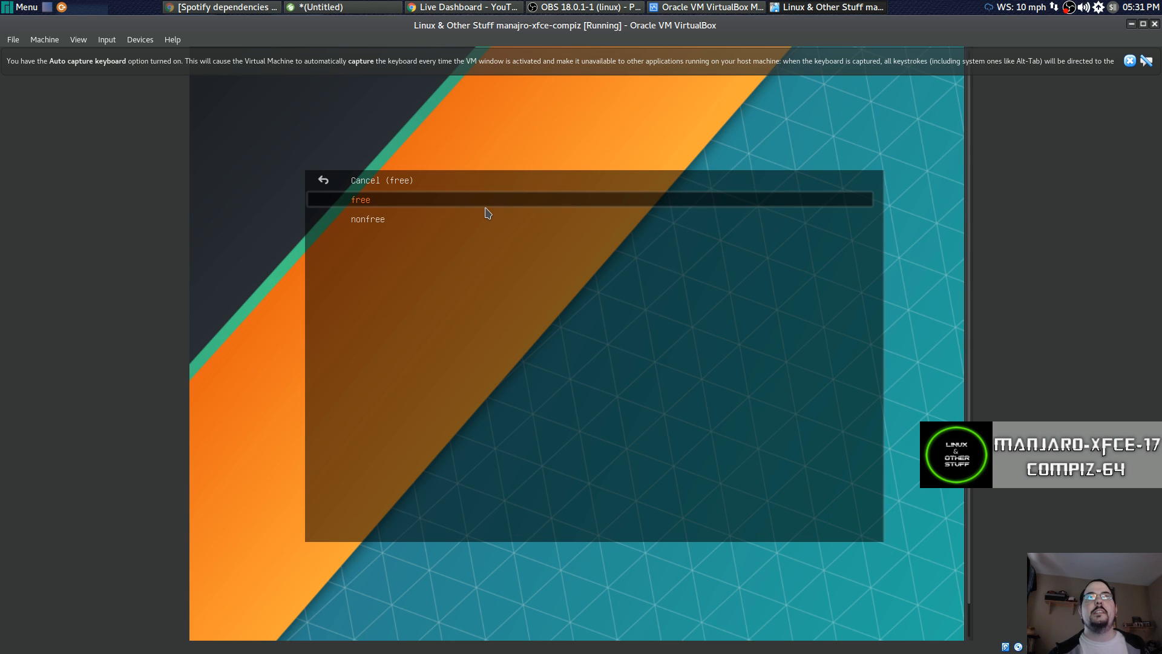
key("Return")
key("Down")
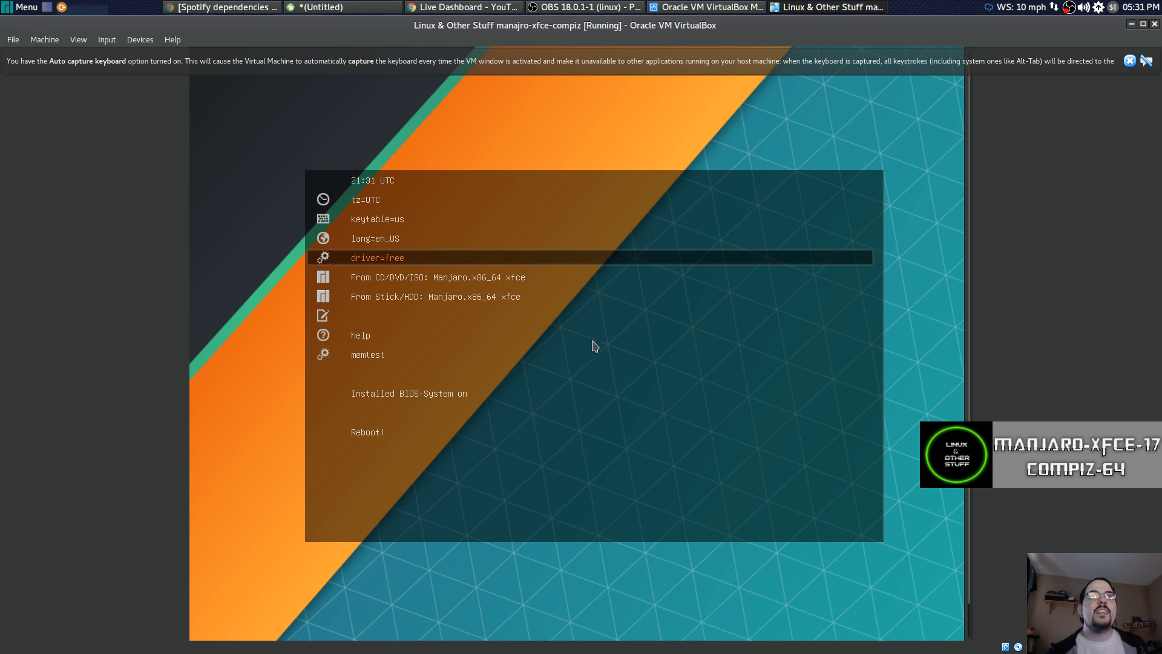
Highlight the 'From CD/DVD/ISO: Manjaro.x86_64 xfce' boot entry.
key("Down")
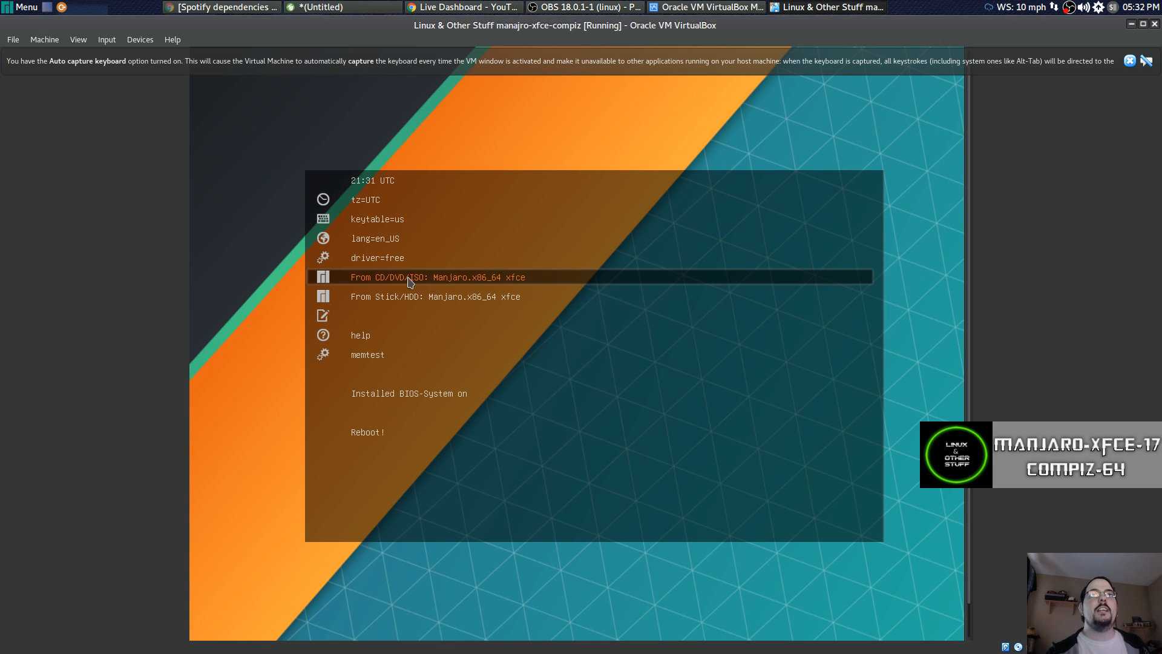
Boot Manjaro from the ISO and close the keyboard auto-capture and mouse integration notices.
key("Return")
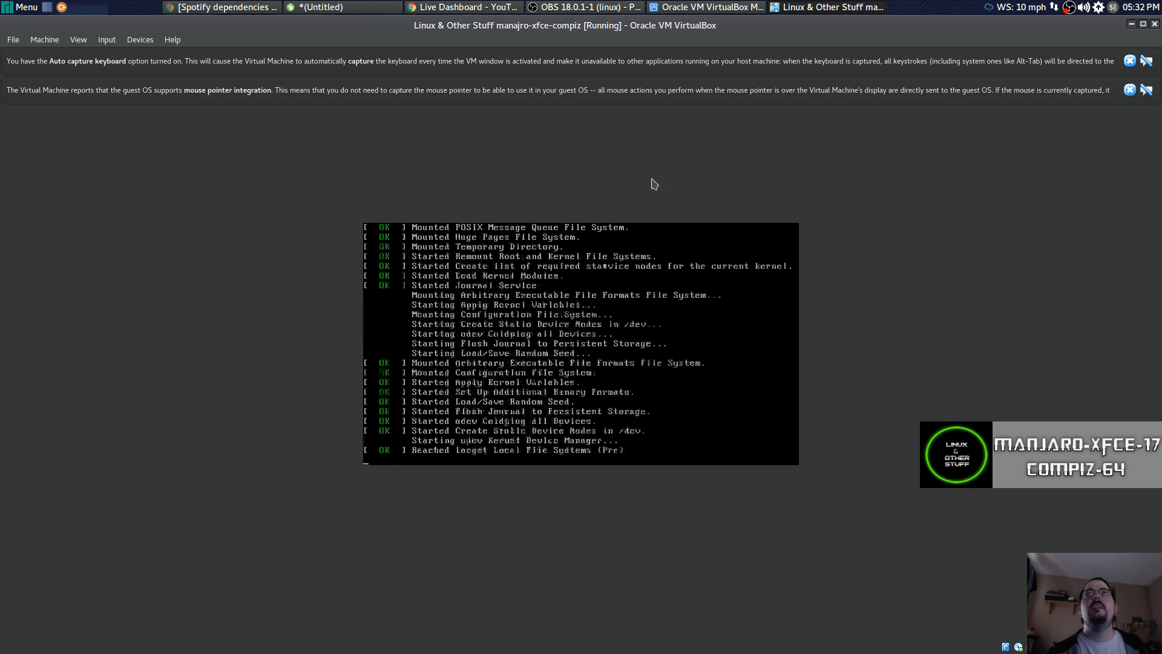
left_click(1131, 90)
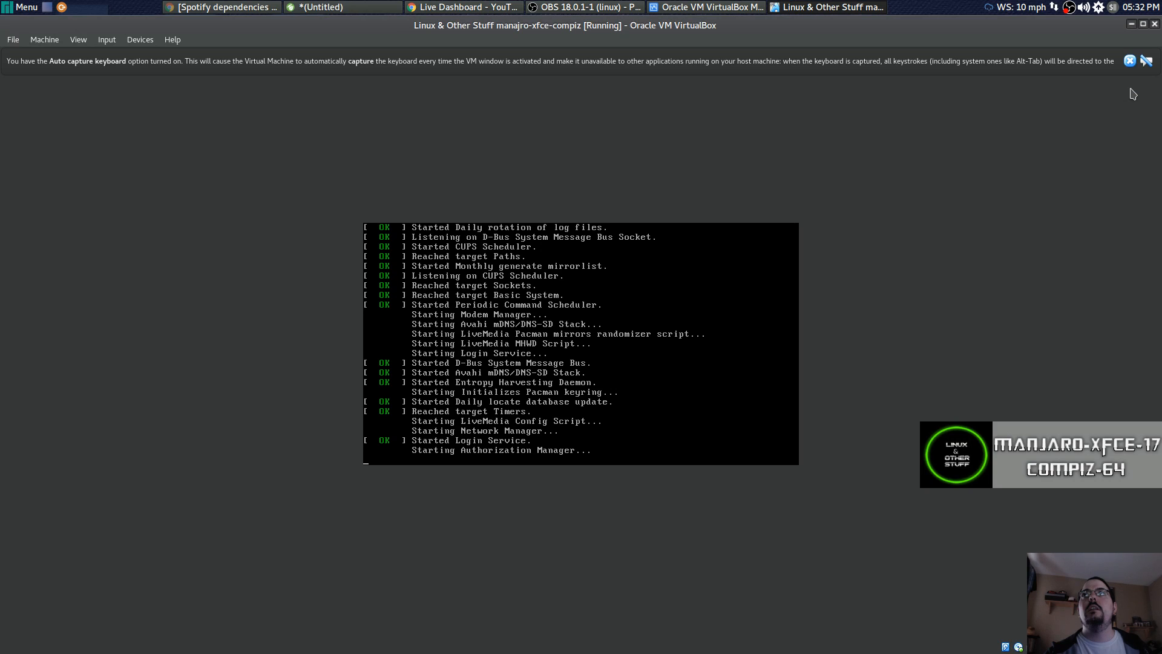
left_click(1131, 61)
left_click(1131, 61)
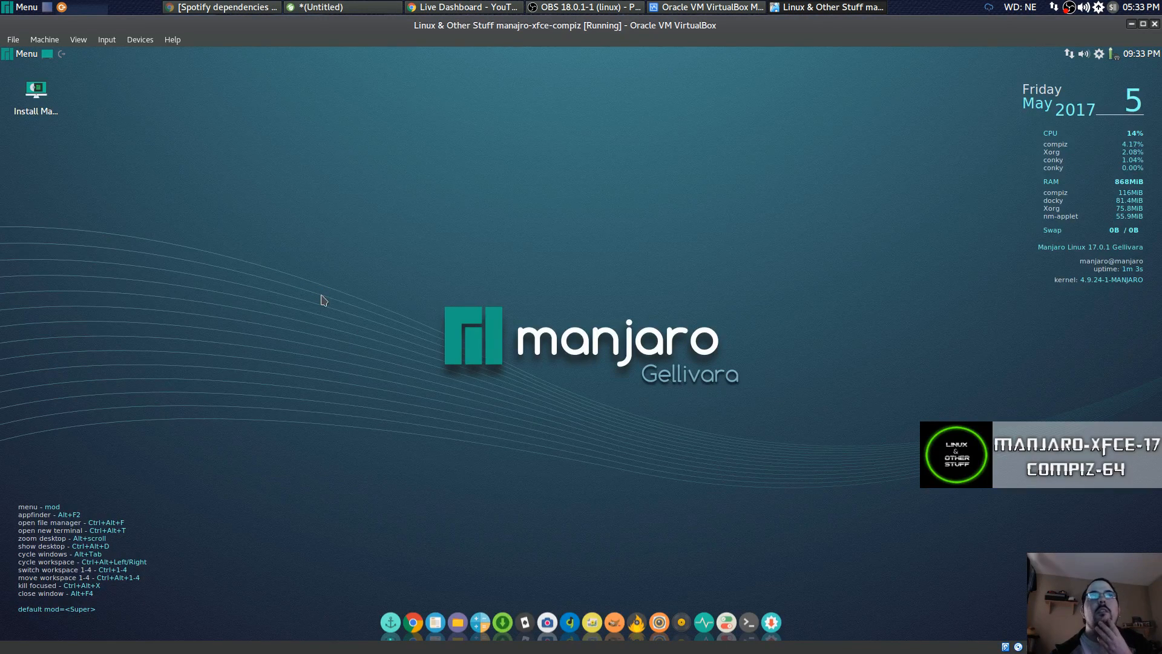
left_click(27, 55)
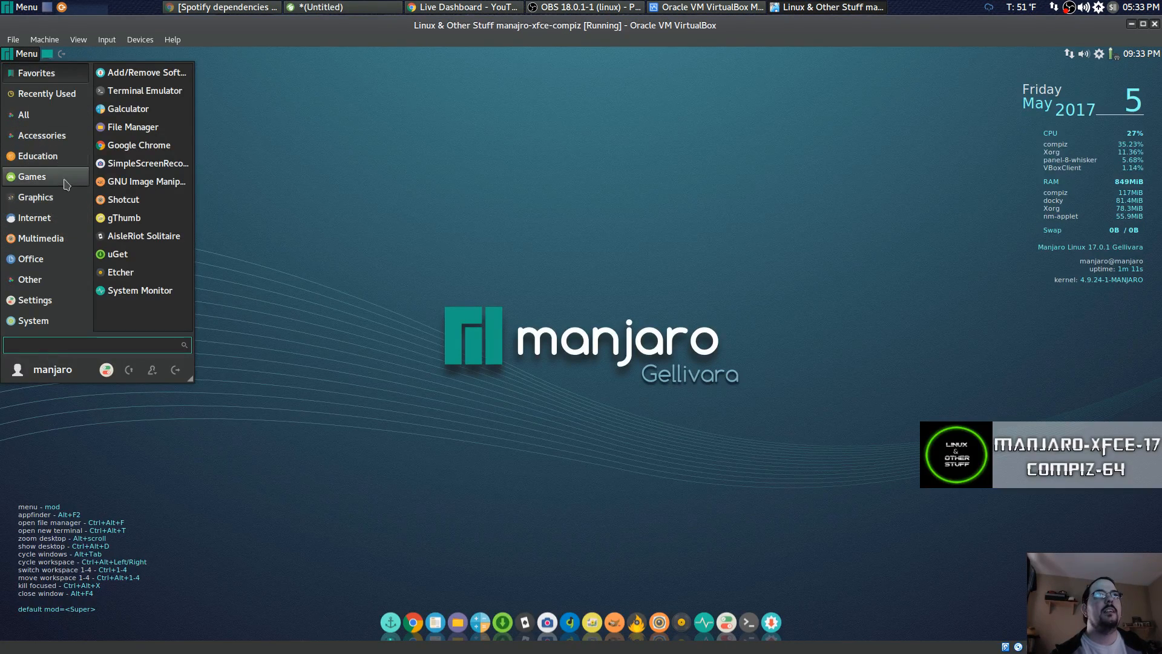
left_click(479, 215)
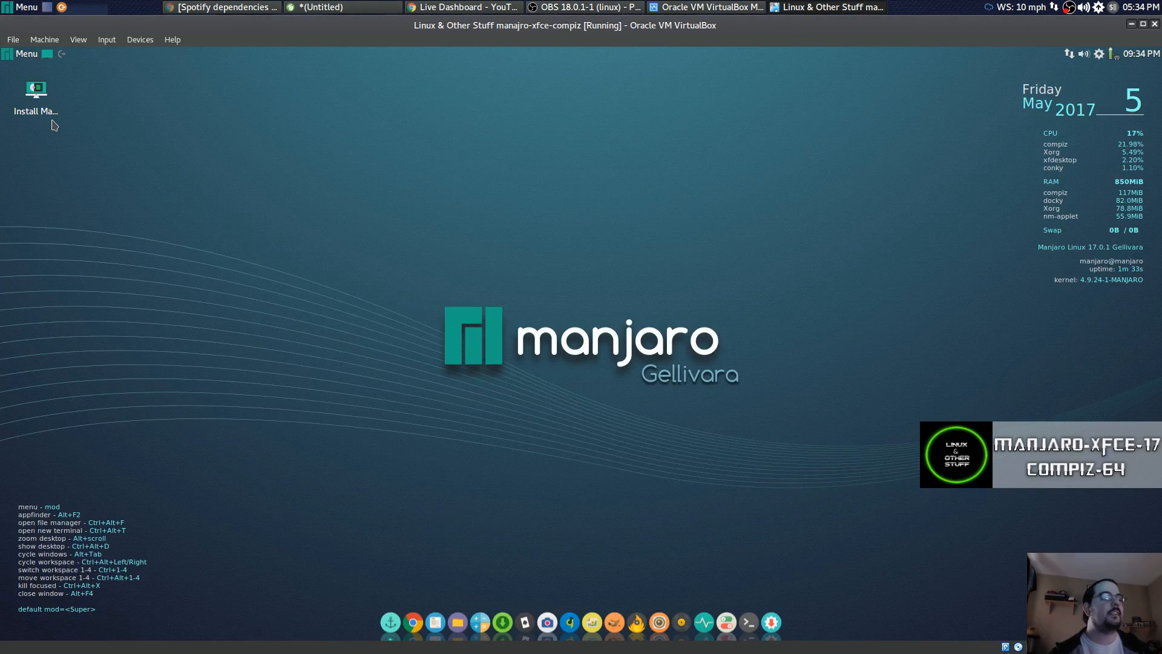
Launch Install Manjaro Linux and accept English, America/New York and the English (US) keyboard.
left_click(39, 102)
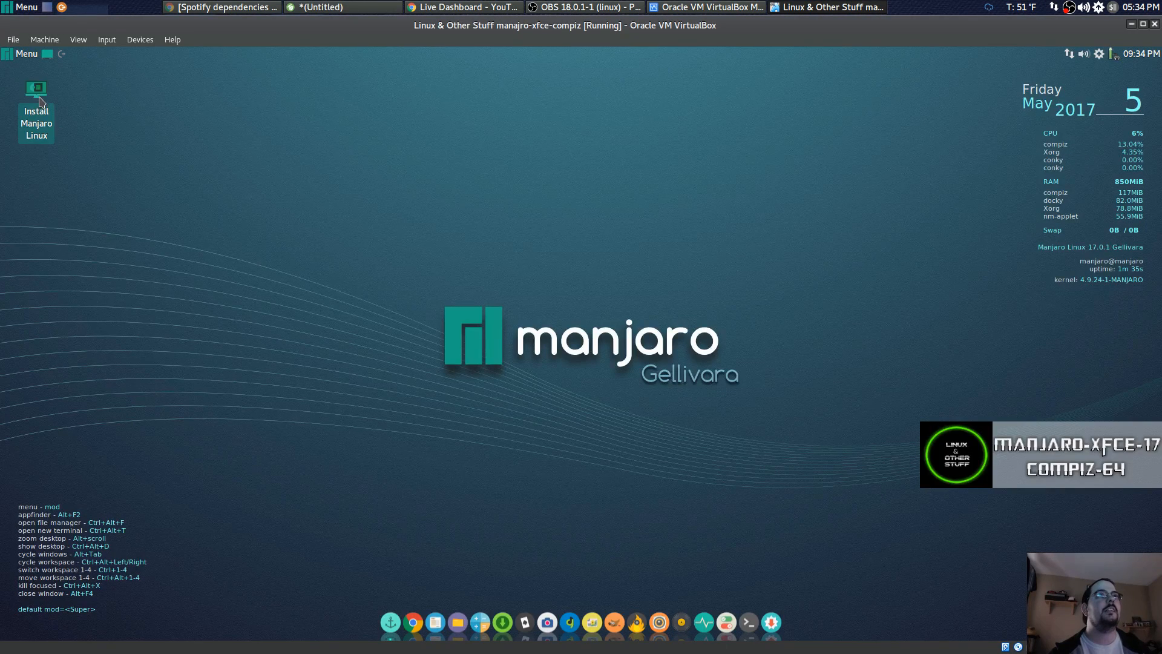
double_click(39, 101)
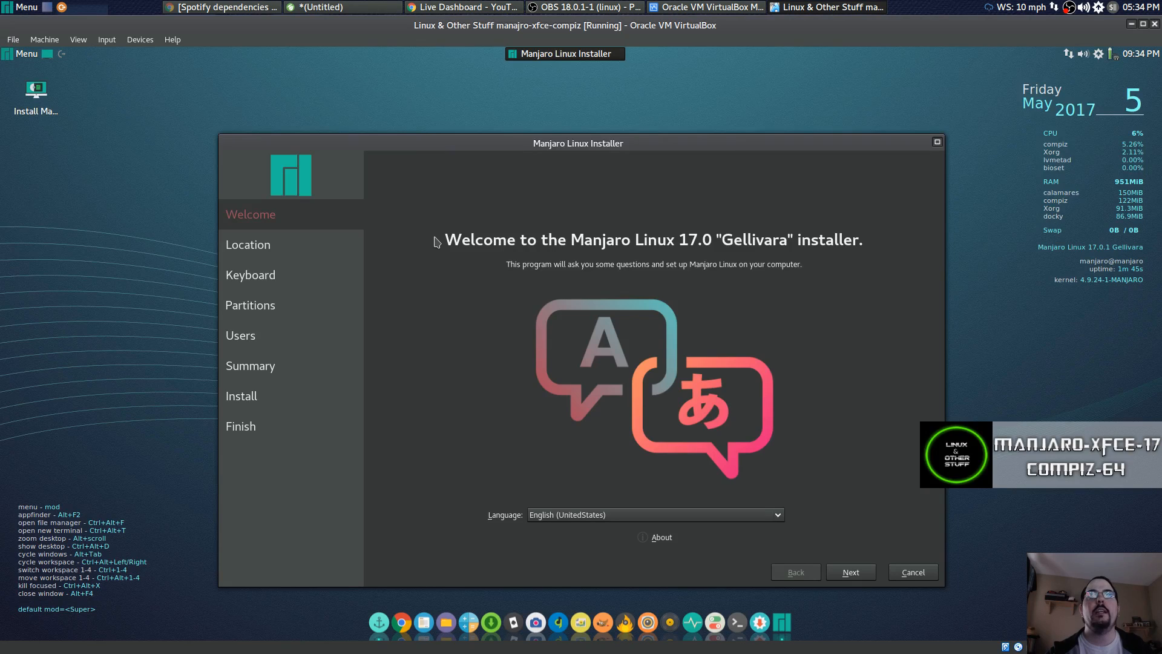
left_click_drag(468, 145, 433, 100)
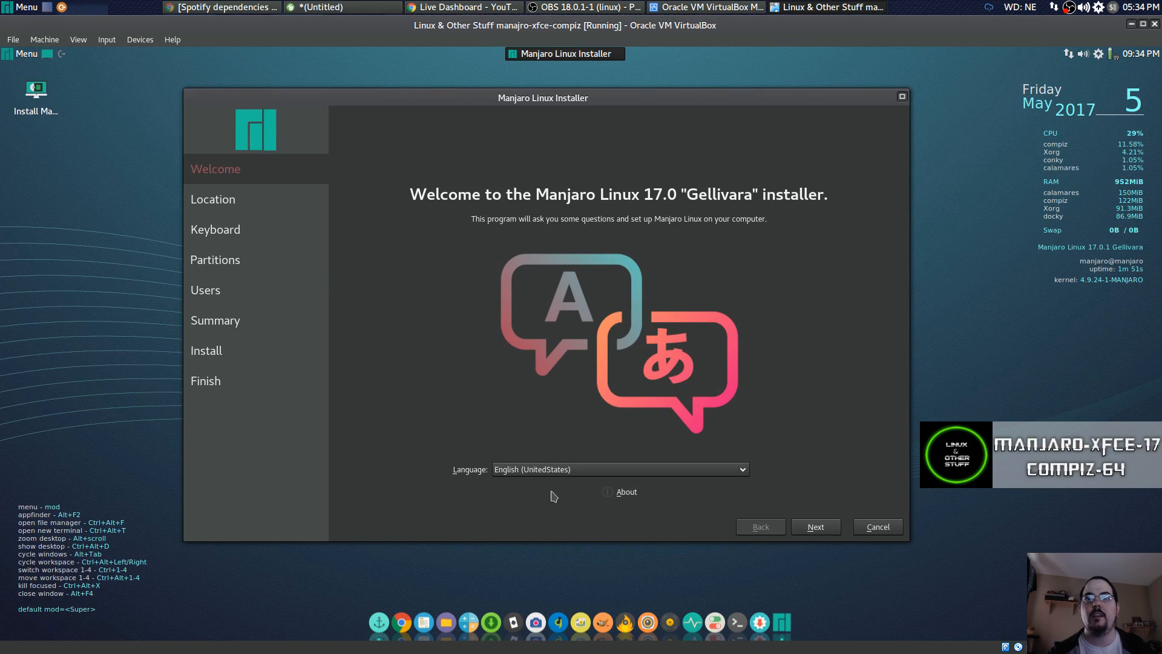
left_click(830, 524)
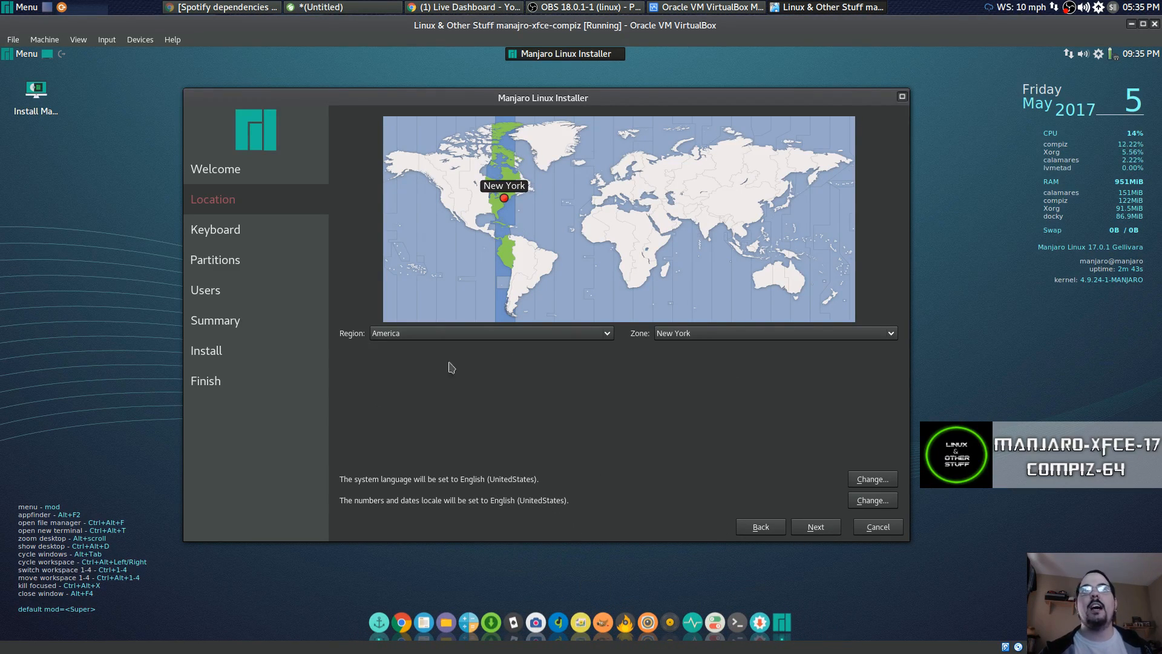
left_click(818, 530)
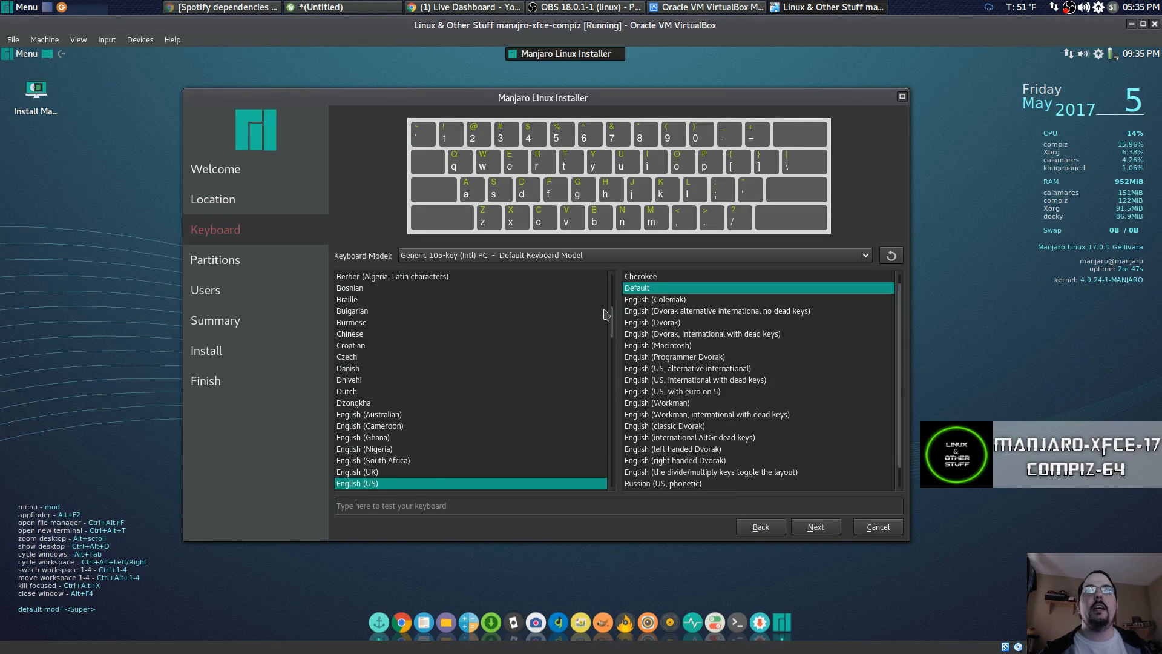
left_click(816, 527)
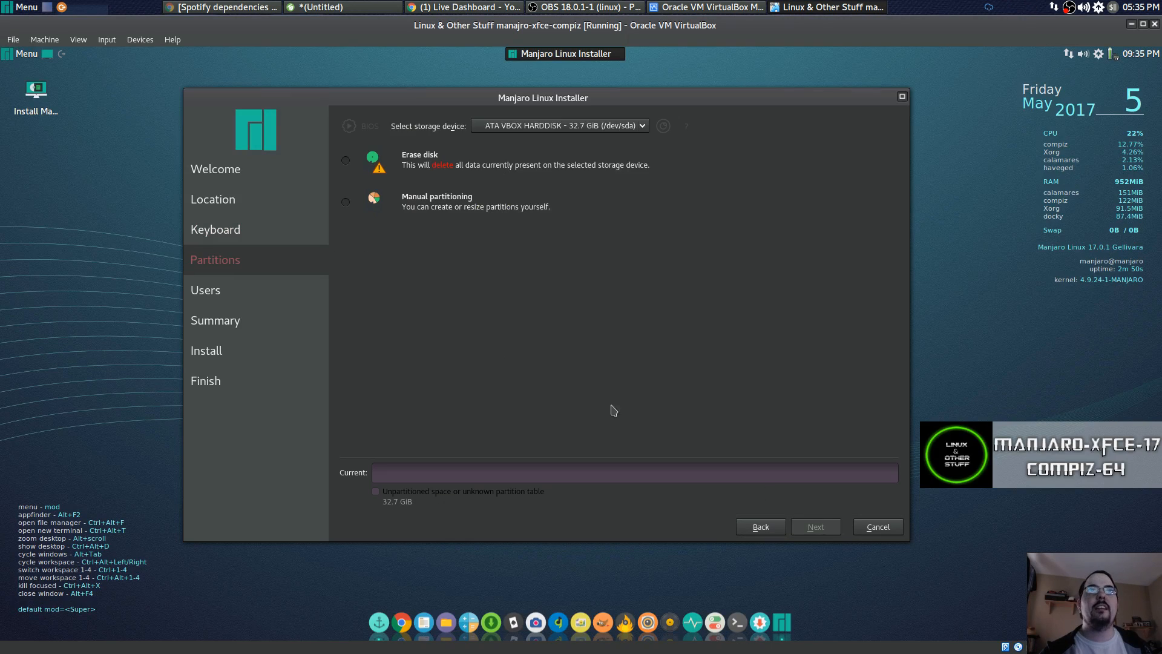
Choose manual partitioning, create an MBR table and one 32.7 GiB ext4 partition mounted at /.
left_click(347, 203)
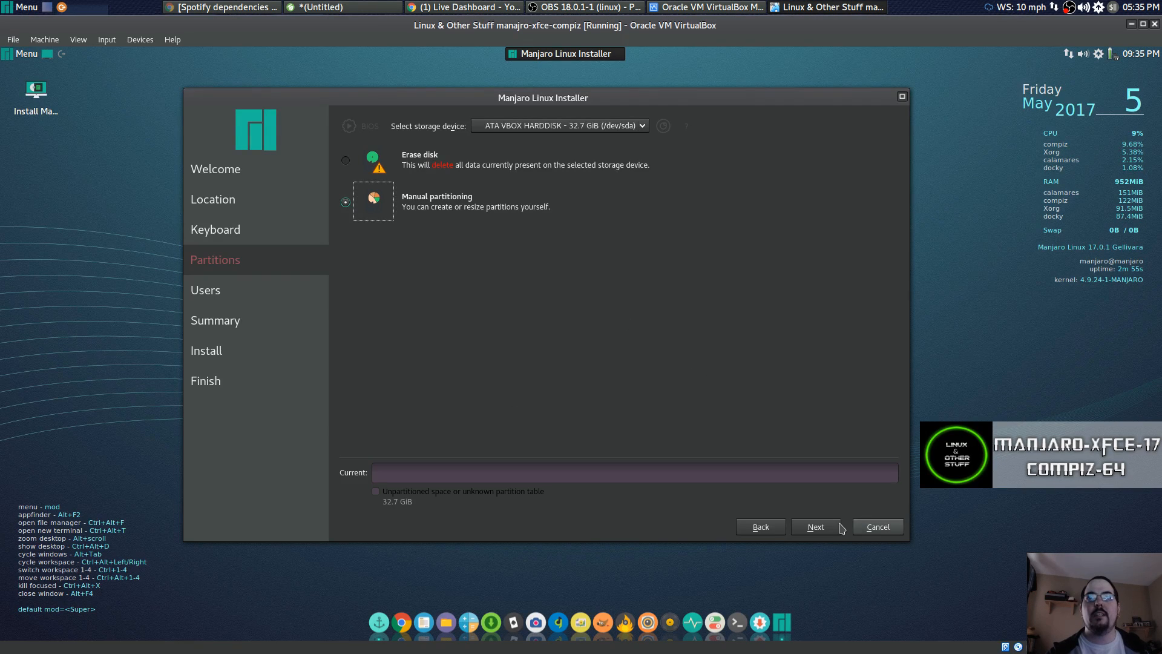
left_click(816, 527)
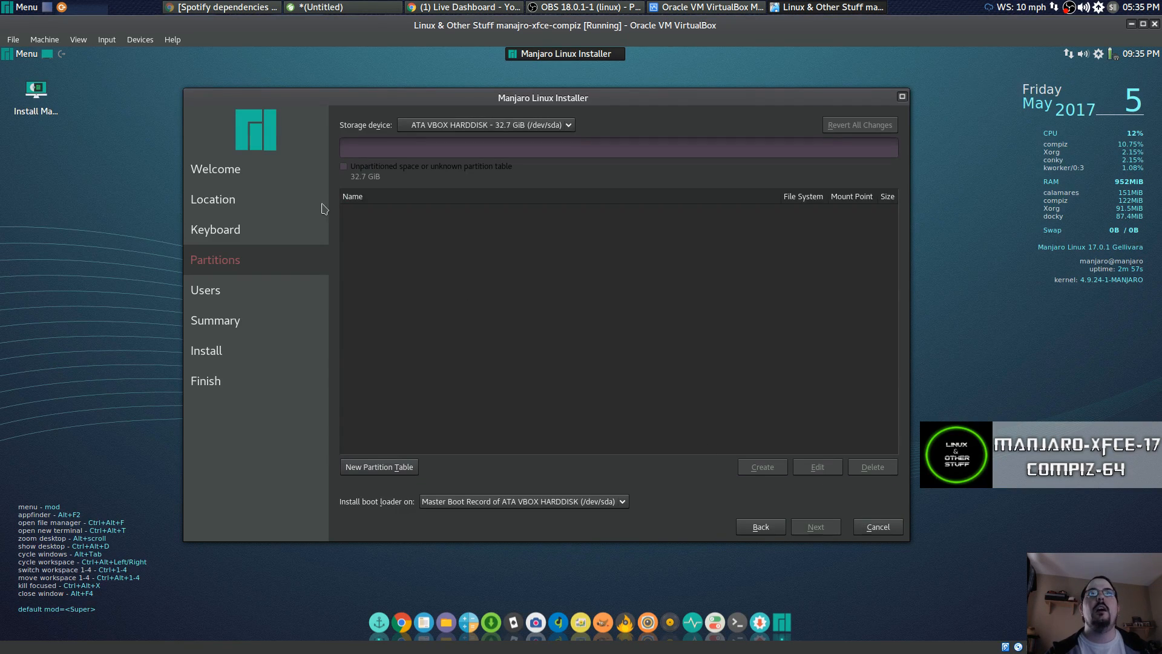
left_click(380, 467)
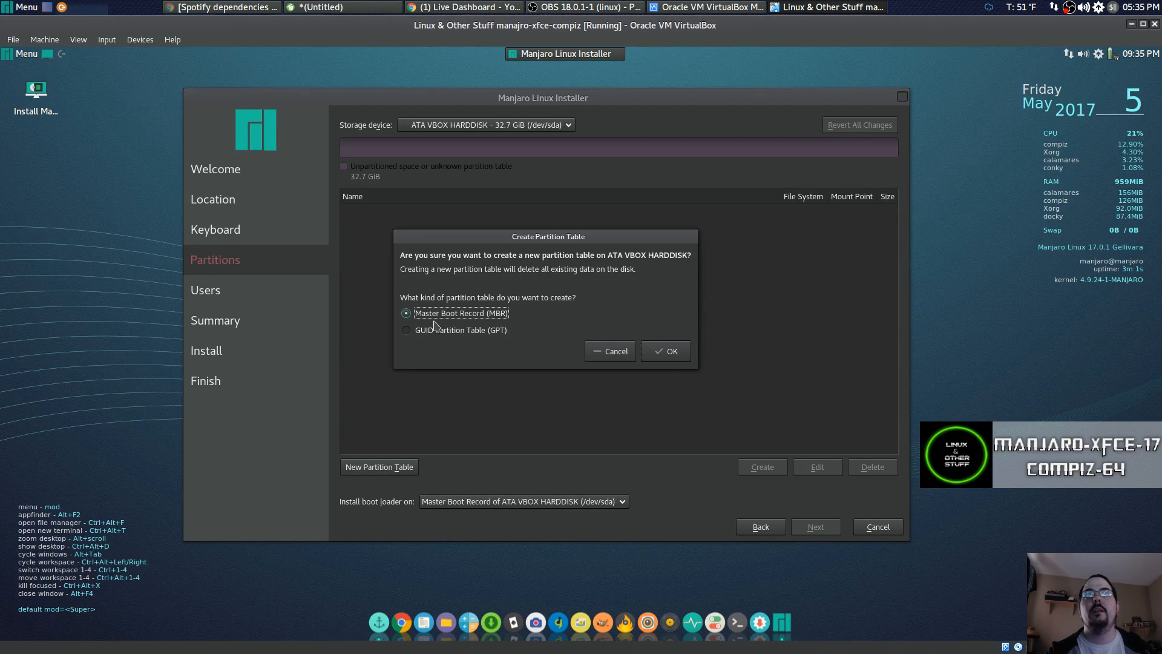
left_click(669, 358)
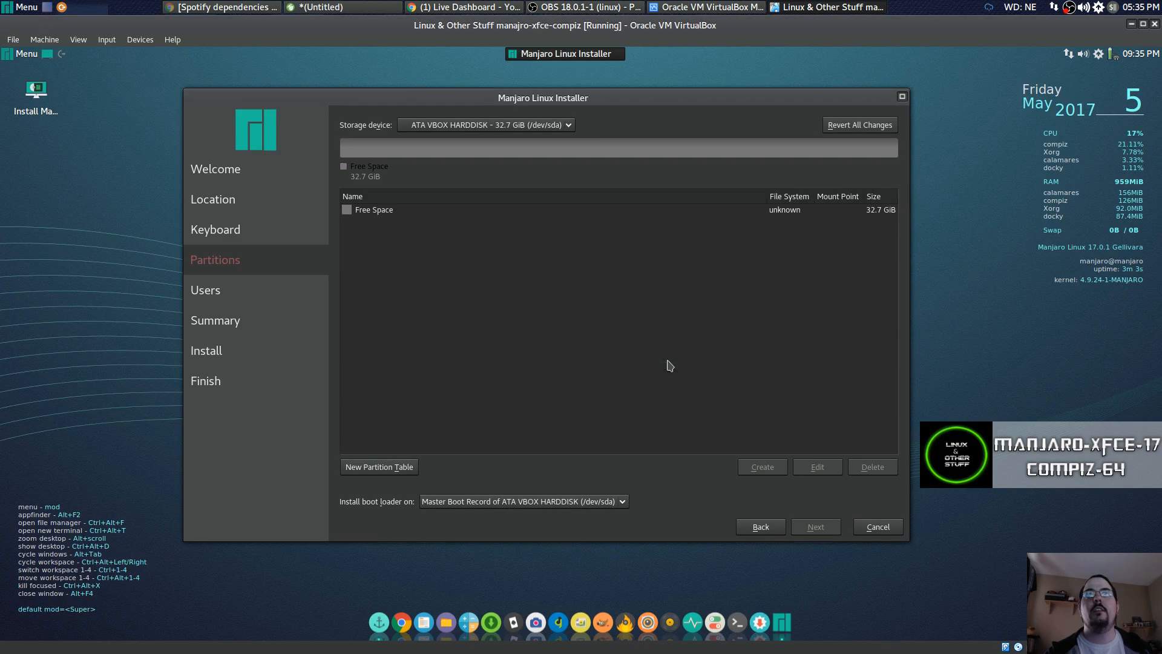
left_click(408, 215)
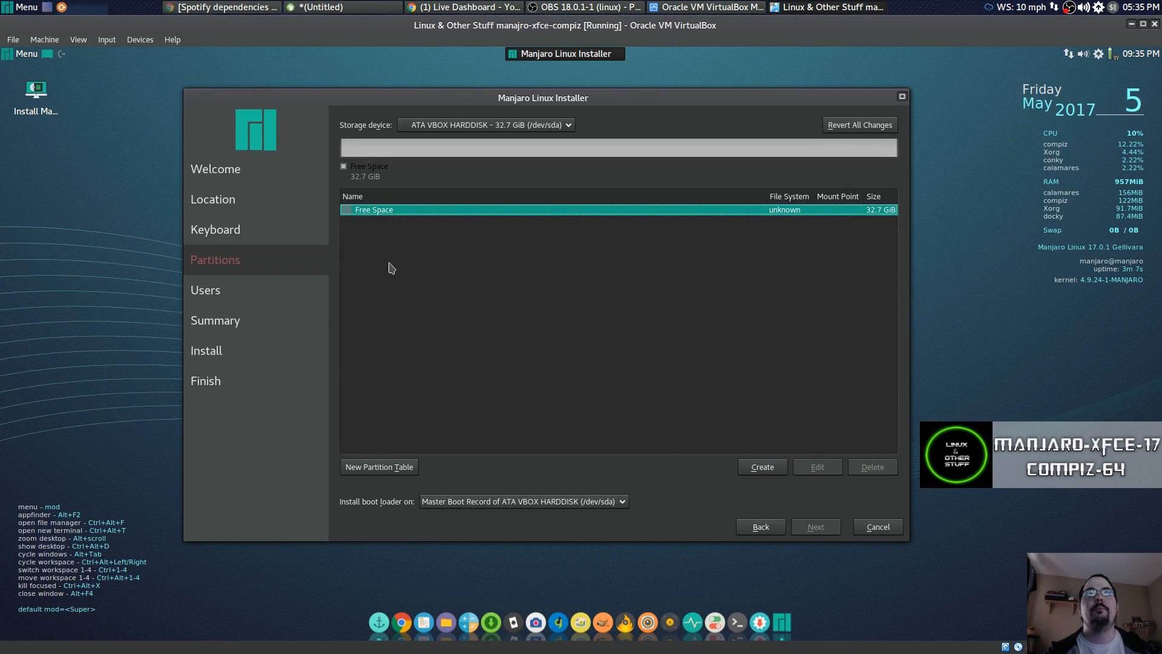
left_click(771, 468)
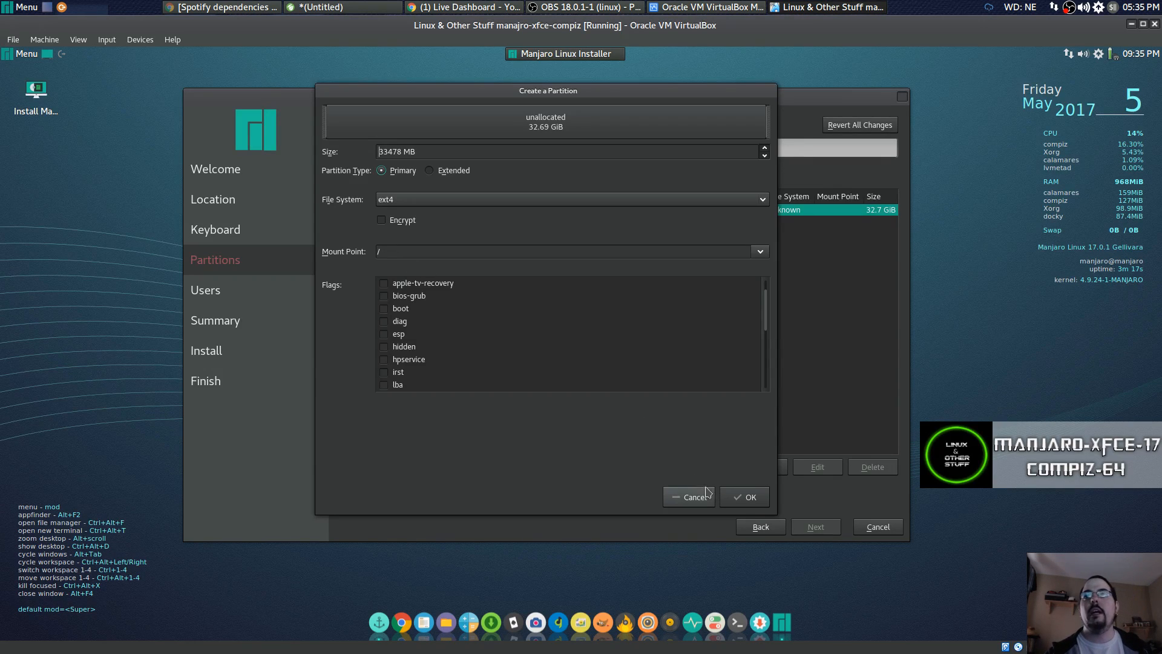
left_click(738, 496)
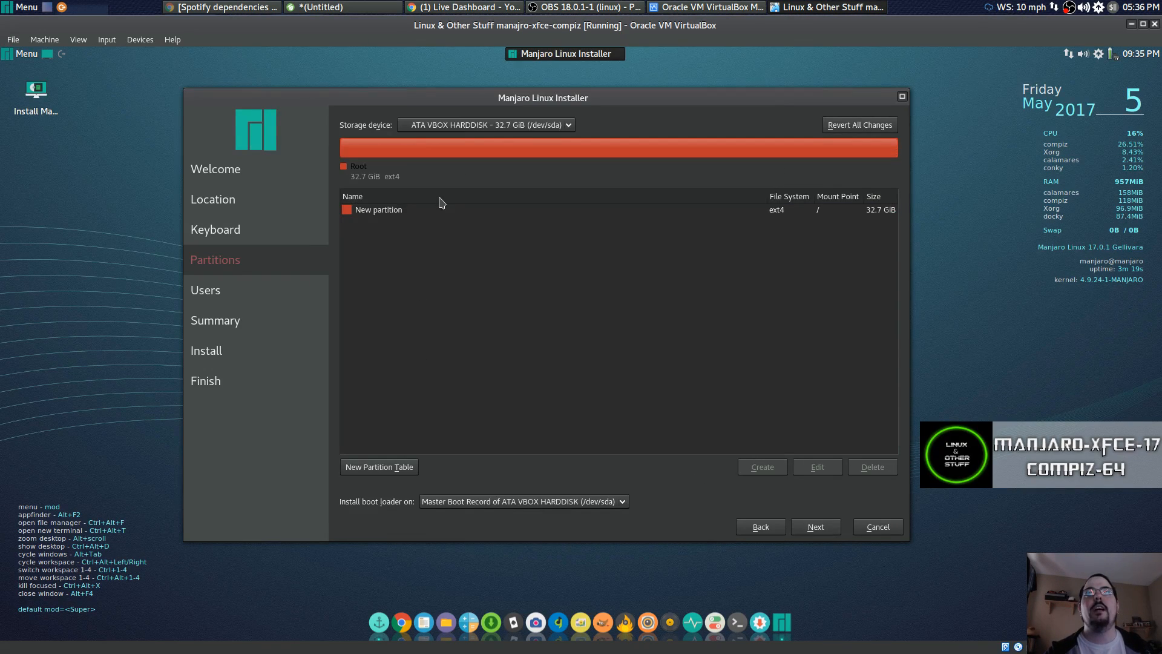
left_click(410, 210)
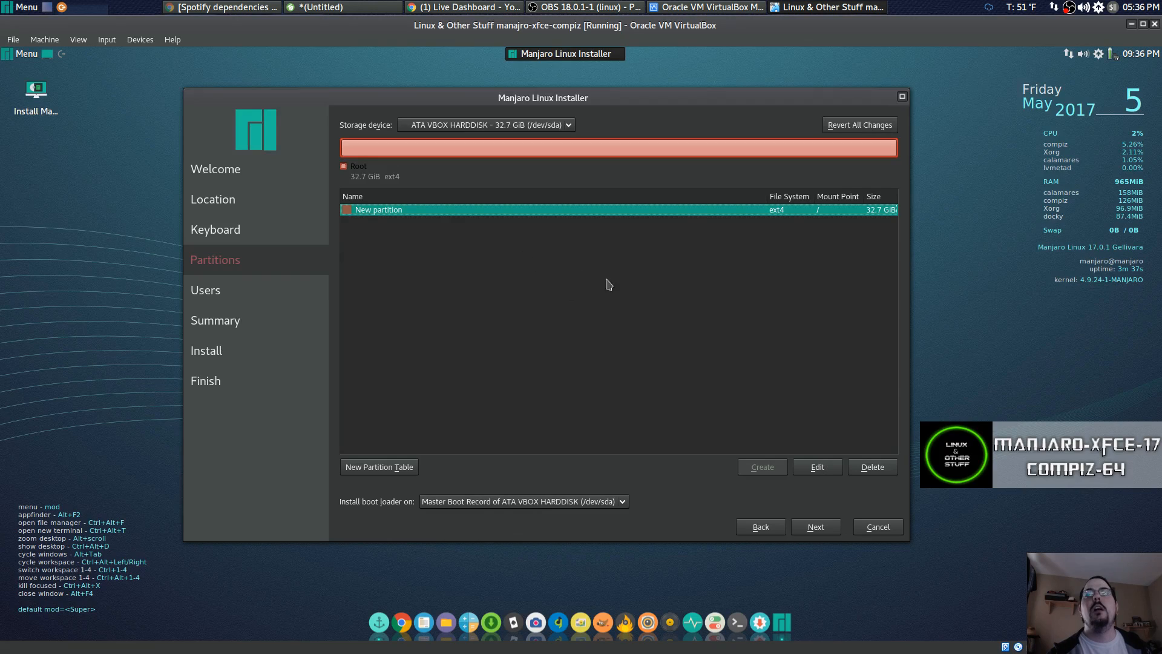
Enter the user's name, login, computer name test-pc and password, reusing it for the administrator.
left_click(824, 530)
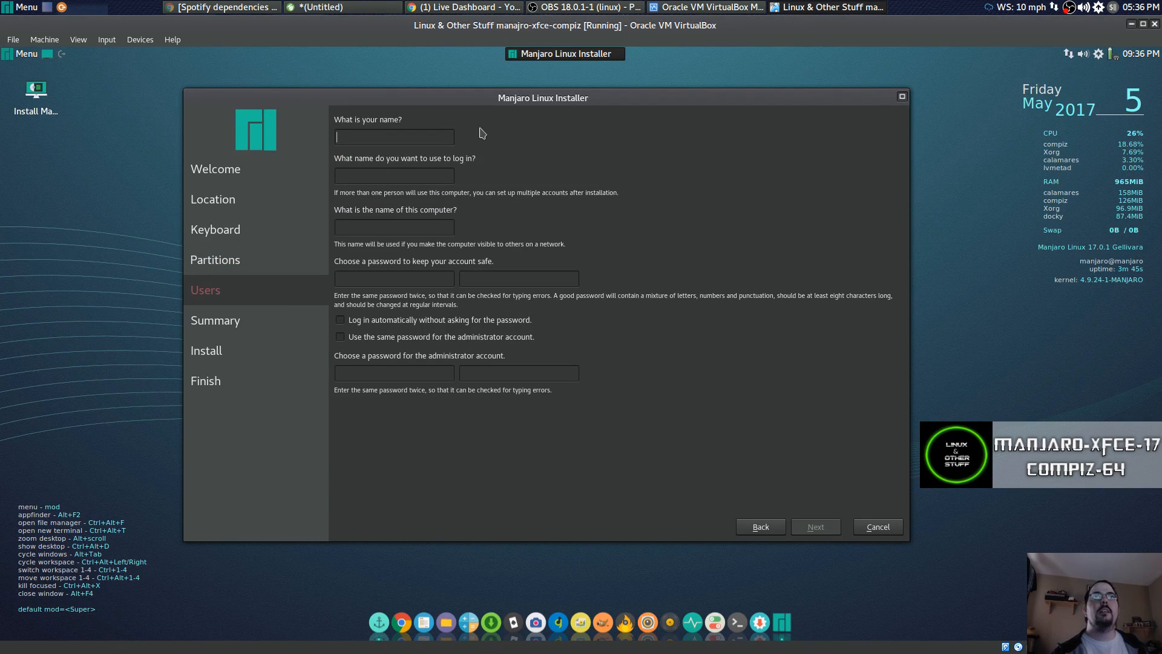
type("test")
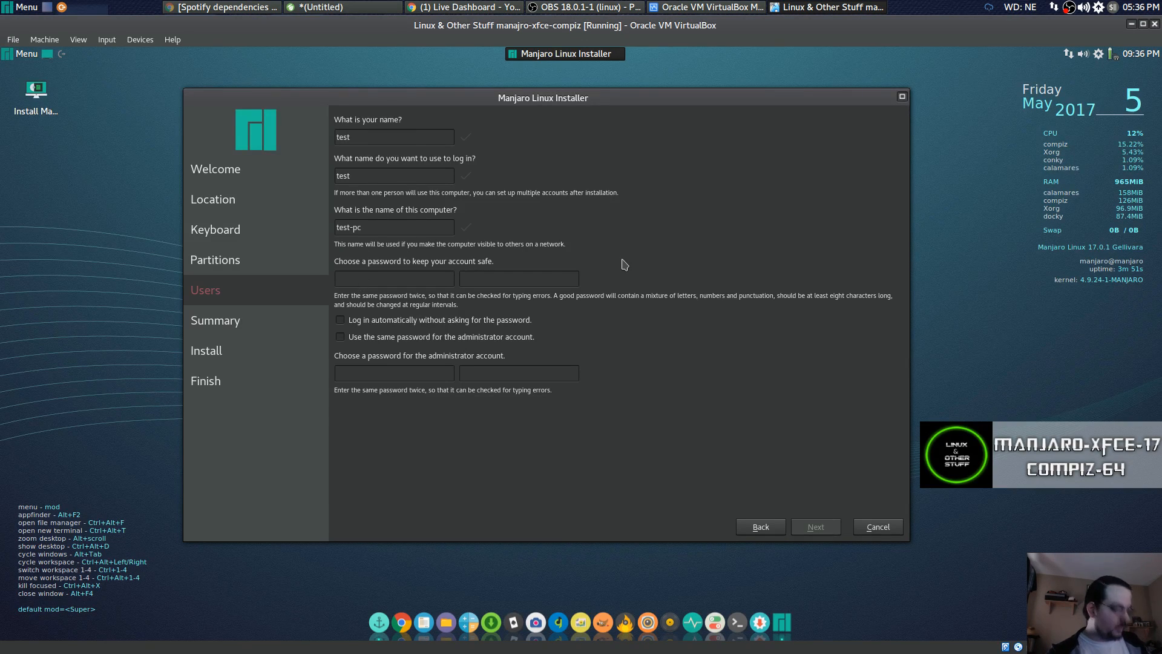
left_click(442, 278)
type("•")
left_click(495, 282)
type("•")
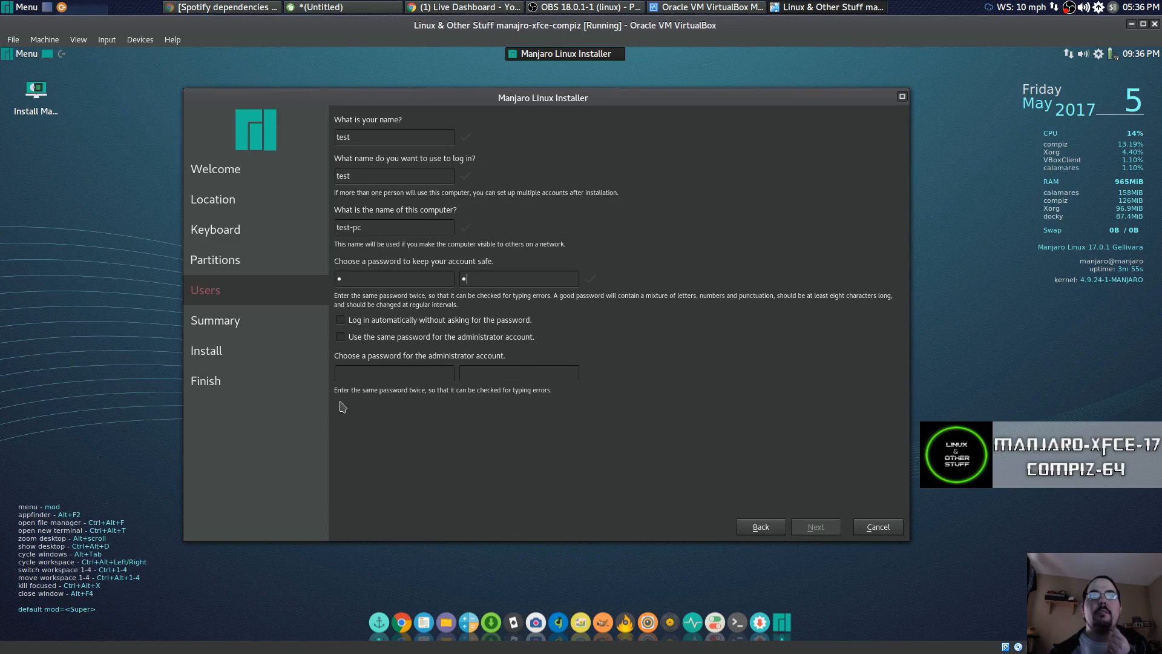
left_click(340, 337)
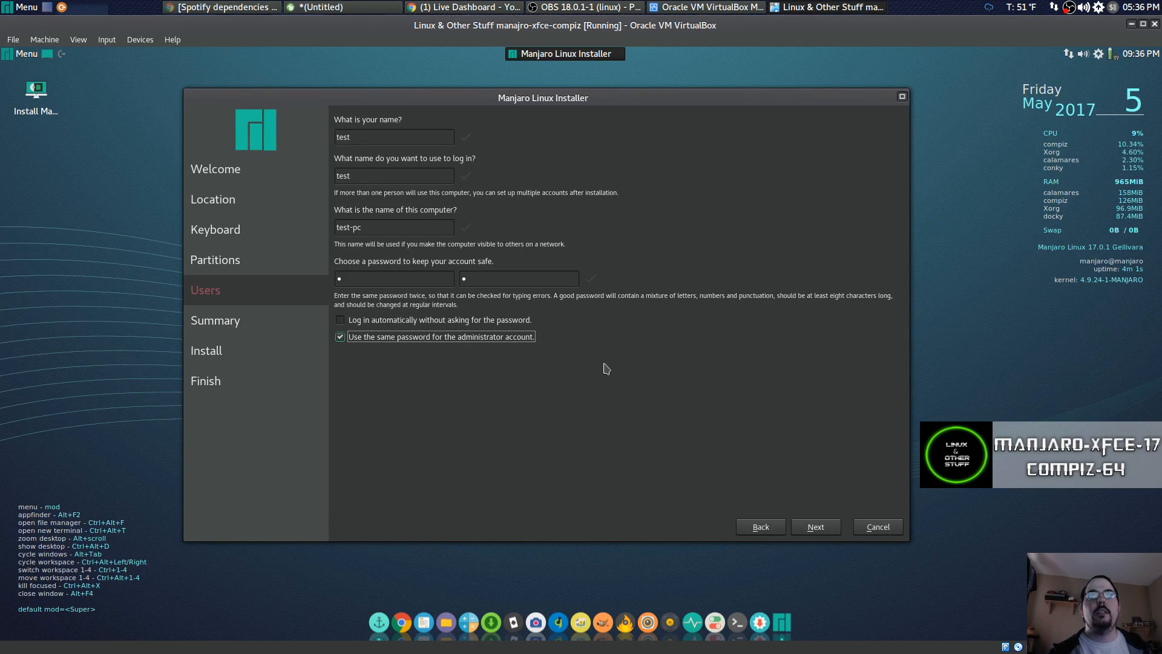
Review the Summary page and start installing Manjaro Linux 17.0 onto the virtual disk.
left_click(815, 528)
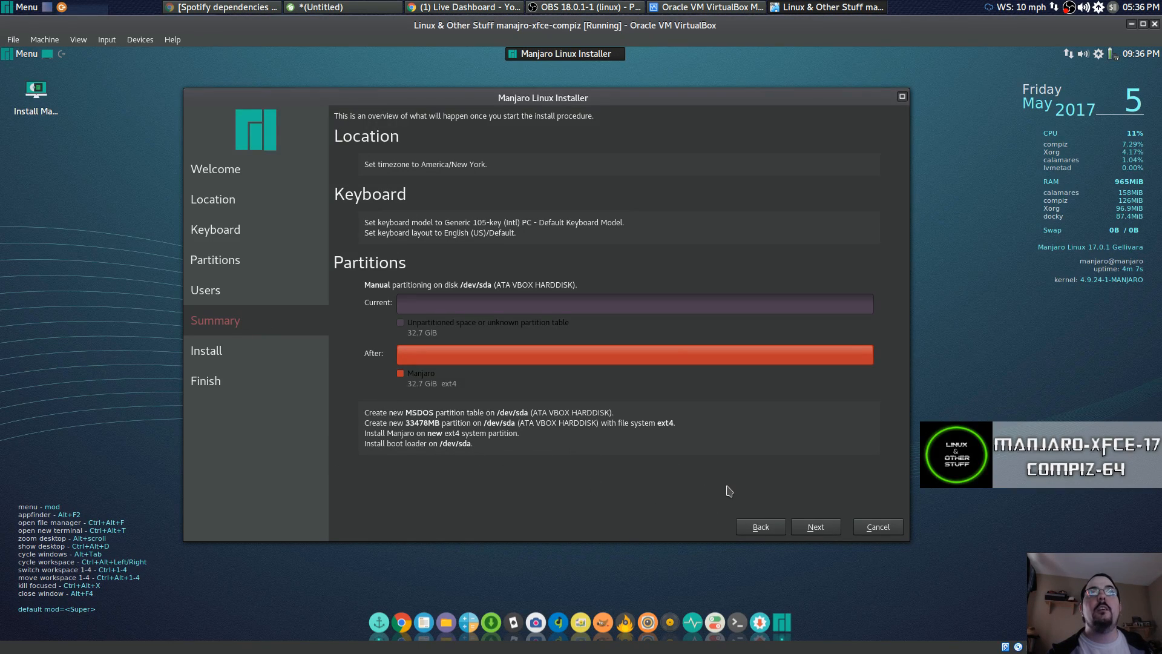
left_click(814, 527)
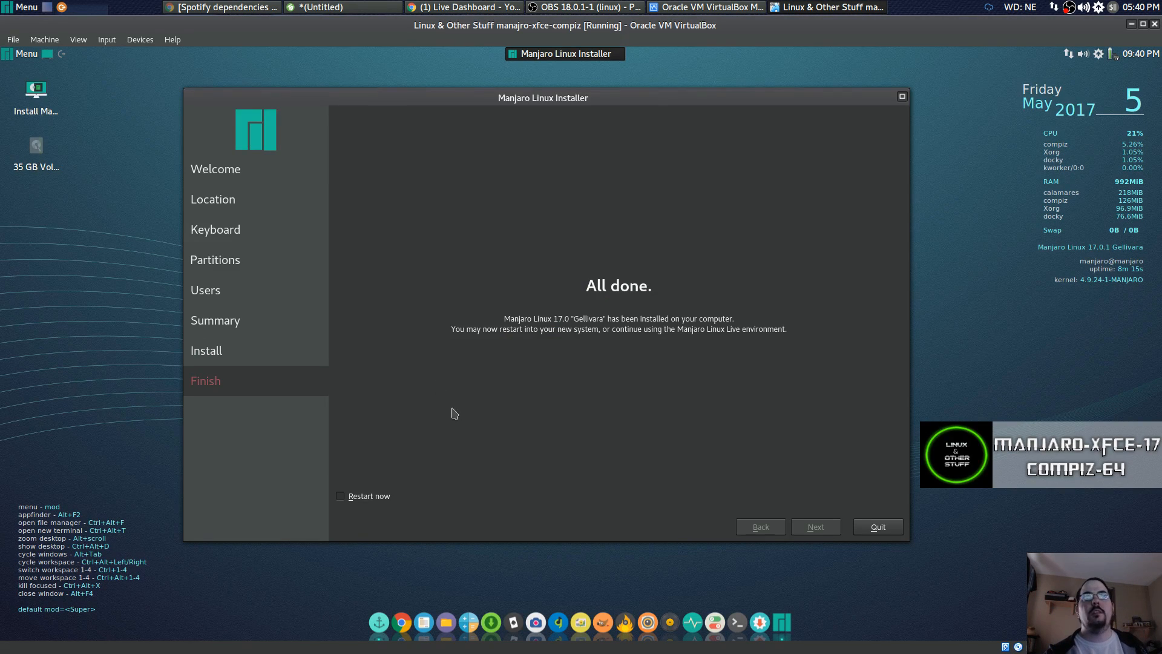
With 'Restart now' checked, quit the installer to reboot into the installed Manjaro.
mouse_move(462, 95)
left_mouse_down()
mouse_move(426, 77)
mouse_move(485, 110)
mouse_move(450, 85)
left_mouse_up()
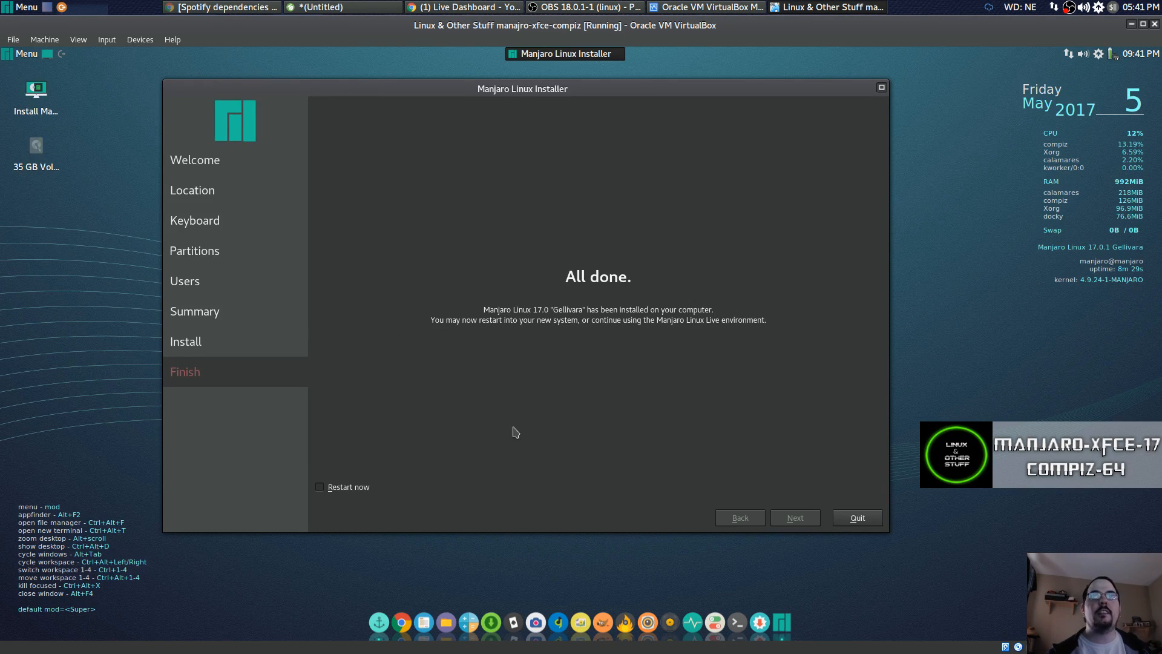
left_click(322, 490)
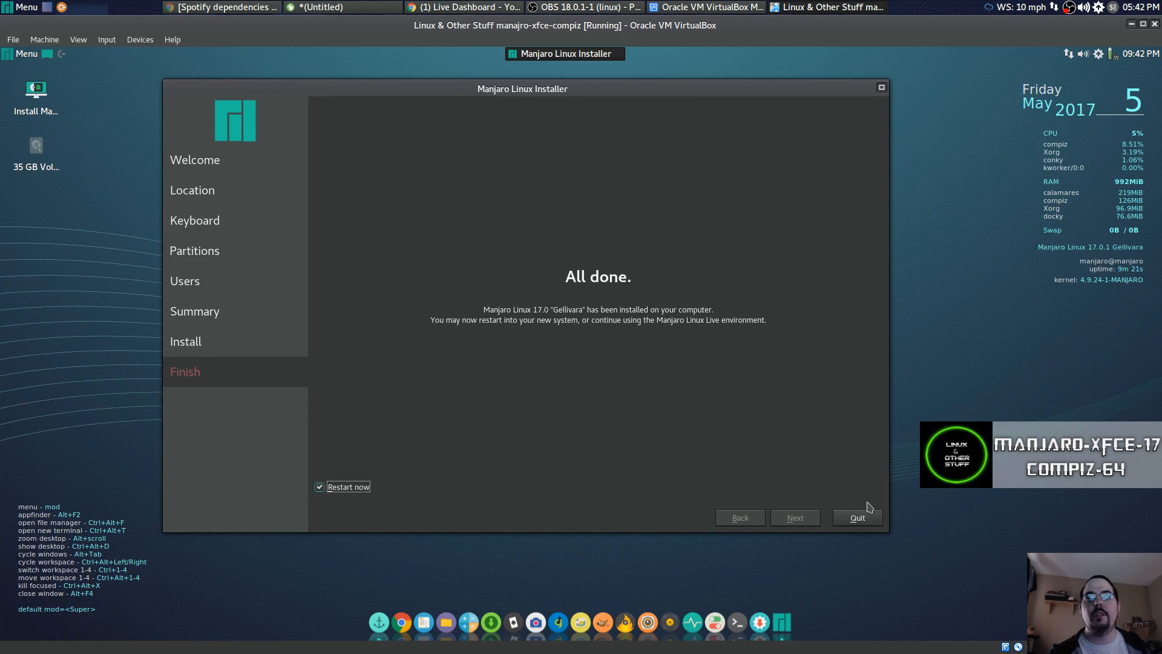
left_click(853, 519)
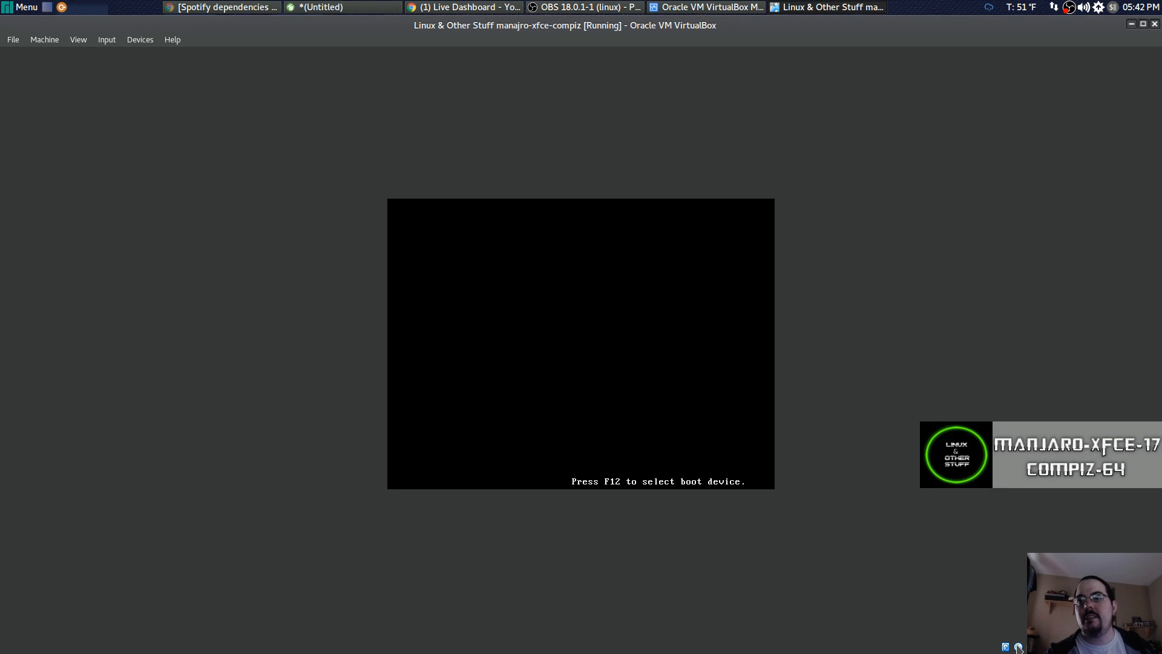
Check the optical drive menu, then release VM input with the host key while the boot menu loads.
left_click(1019, 647)
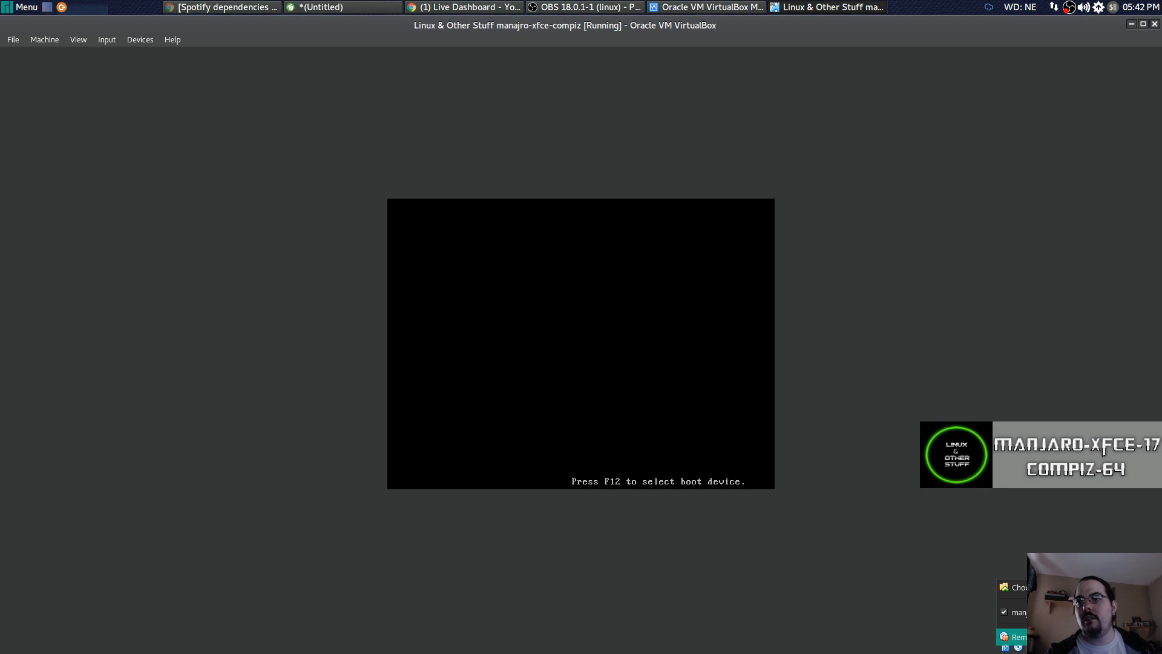
left_click(1013, 637)
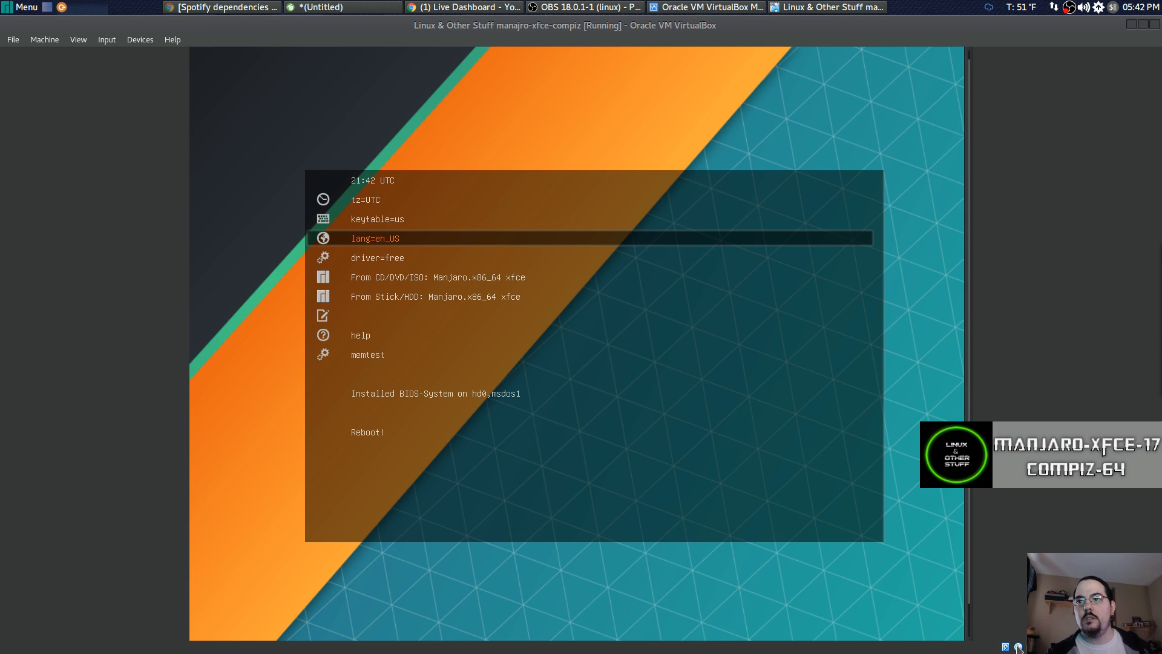
key("Control_R")
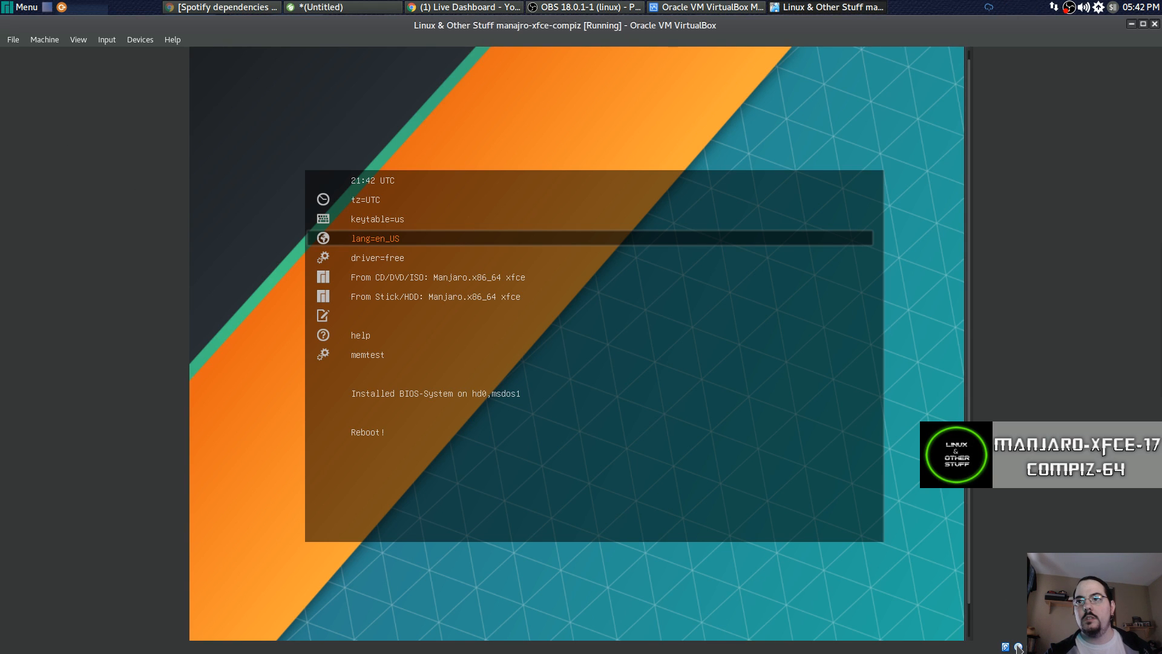
left_click(43, 38)
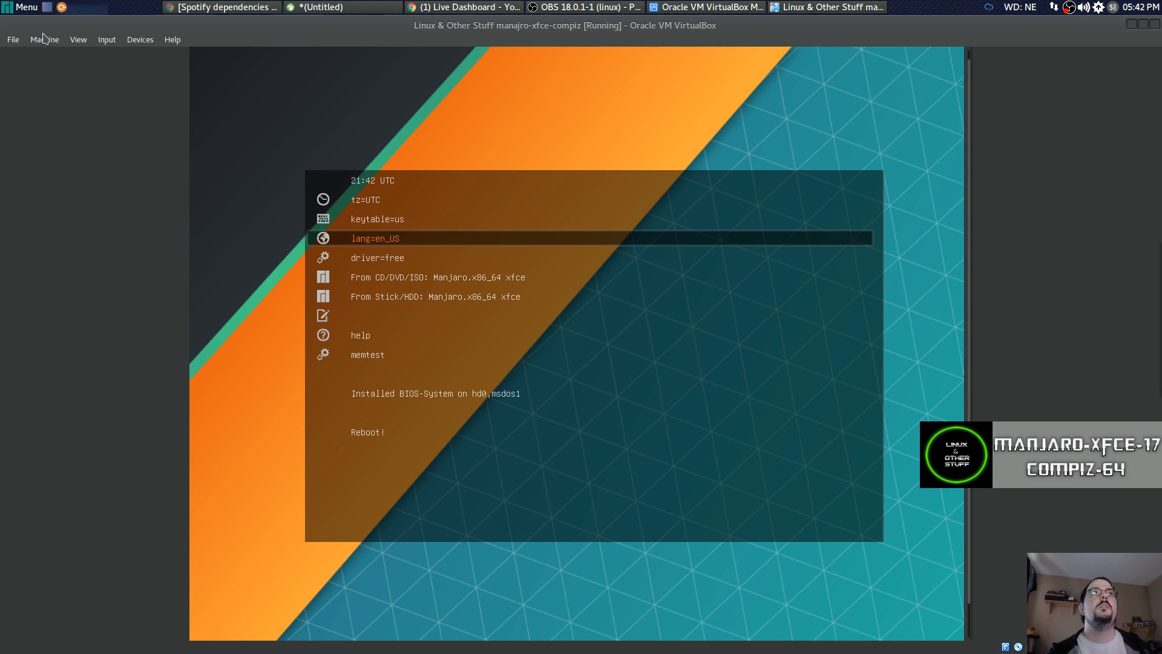
left_click(44, 41)
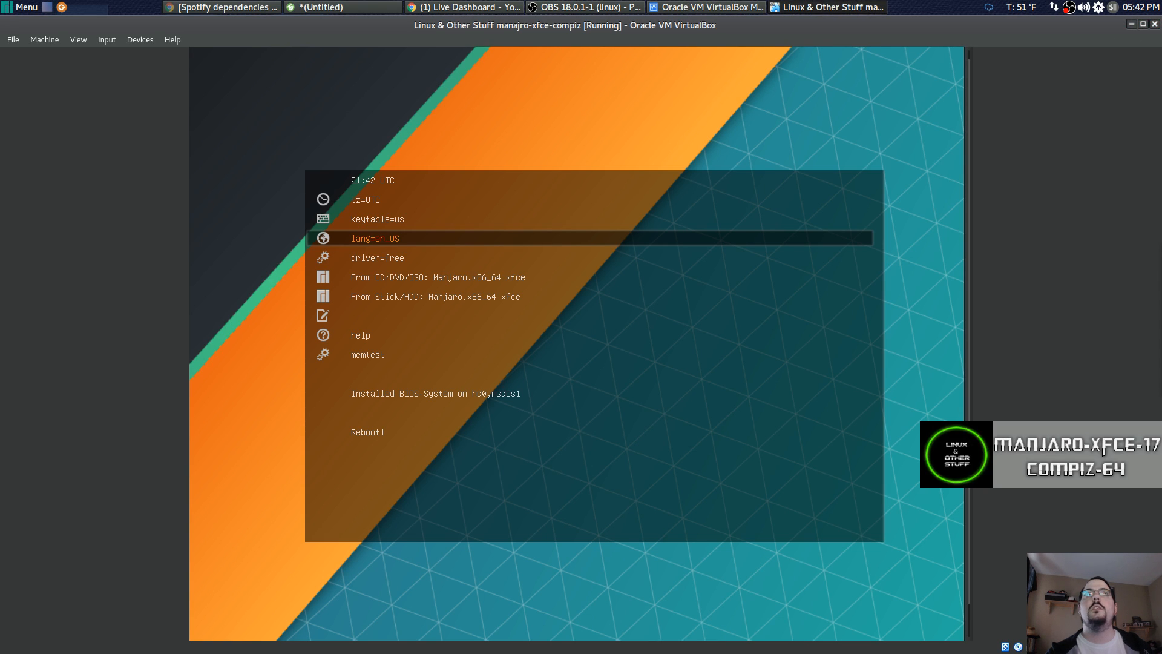
Eject the Manjaro ISO from the status-bar optical drive, choosing Force Unmount.
right_click(1020, 648)
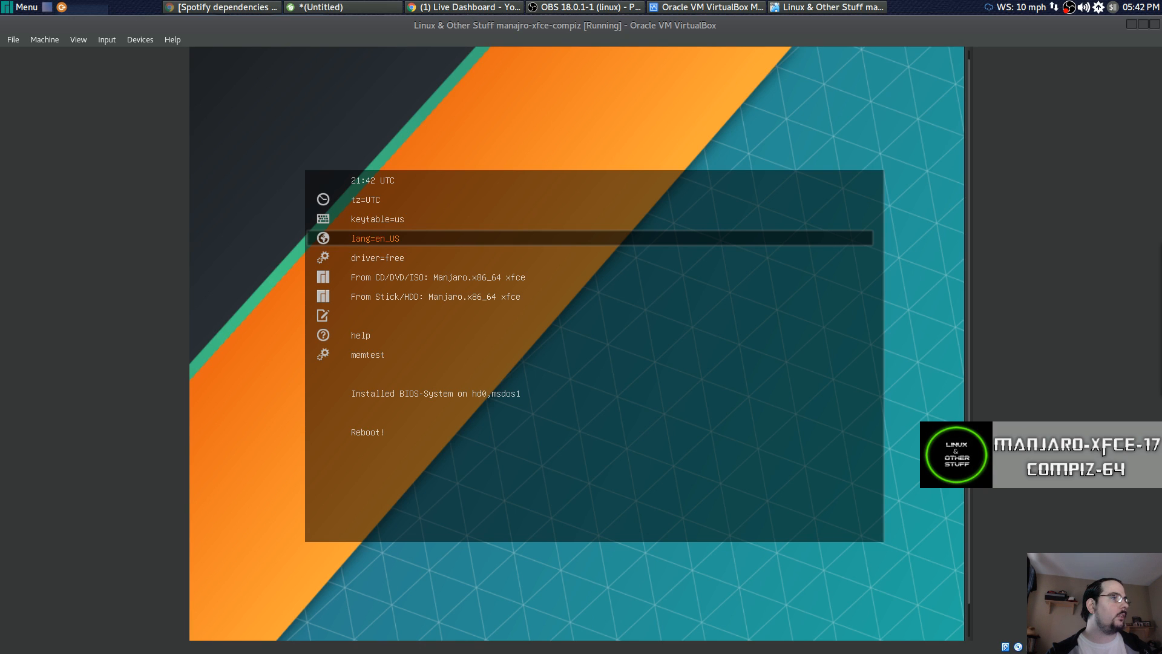
left_click_drag(1161, 251, 610, 200)
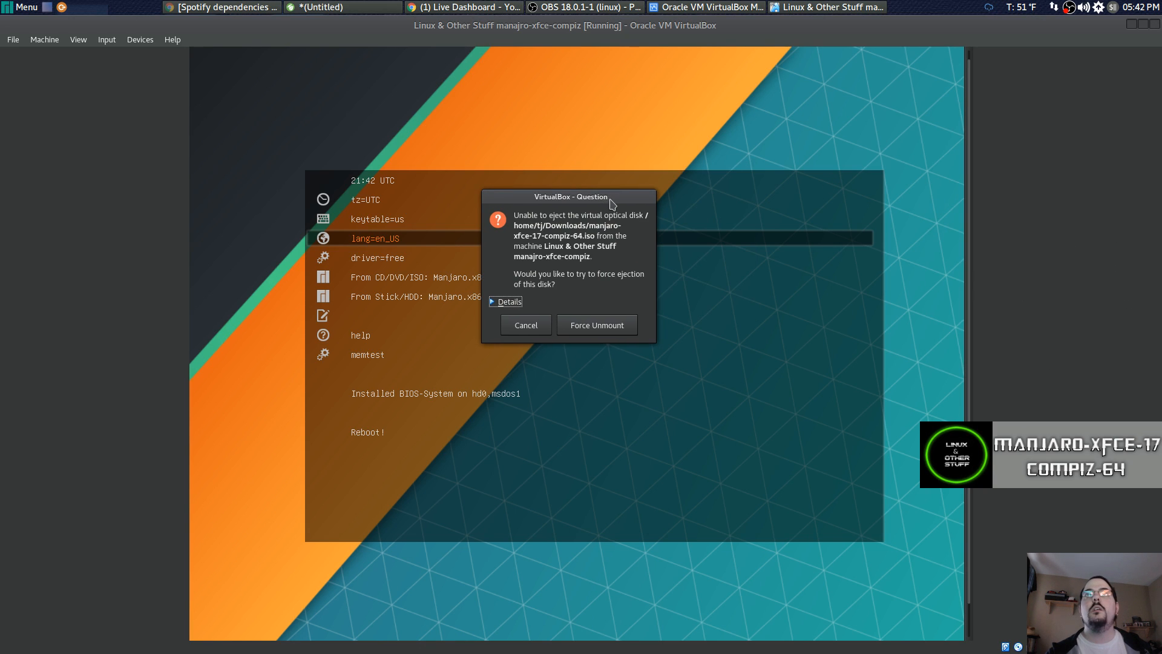
left_click(586, 310)
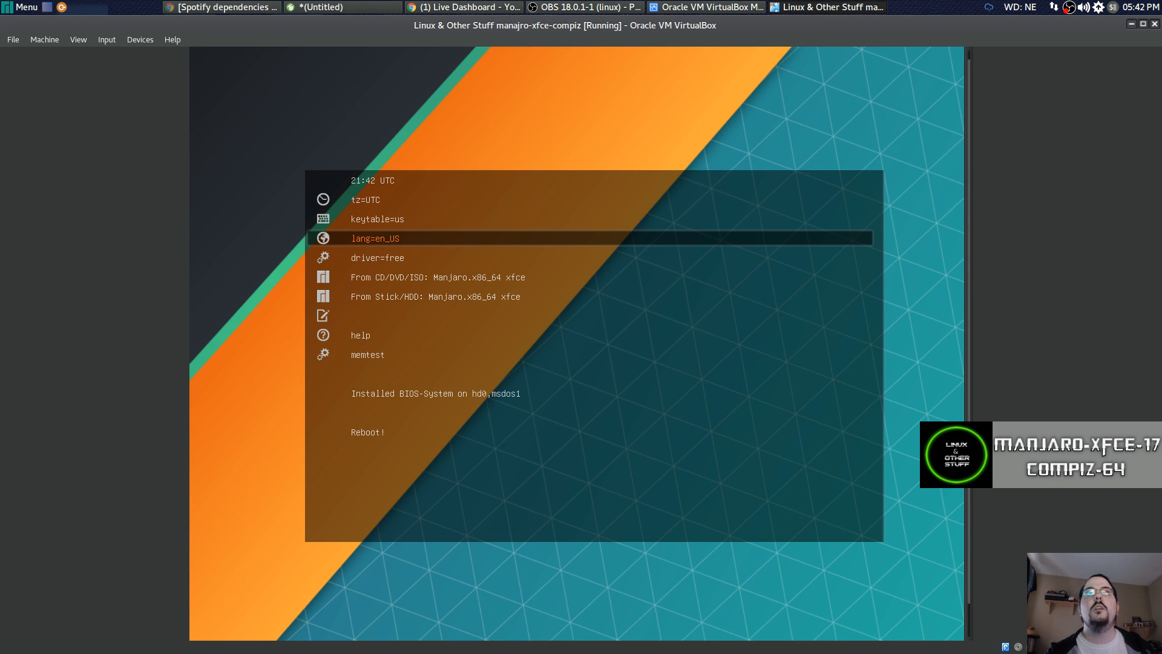
Reset the virtual machine with Machine > Reset and confirm the reset.
left_click(54, 44)
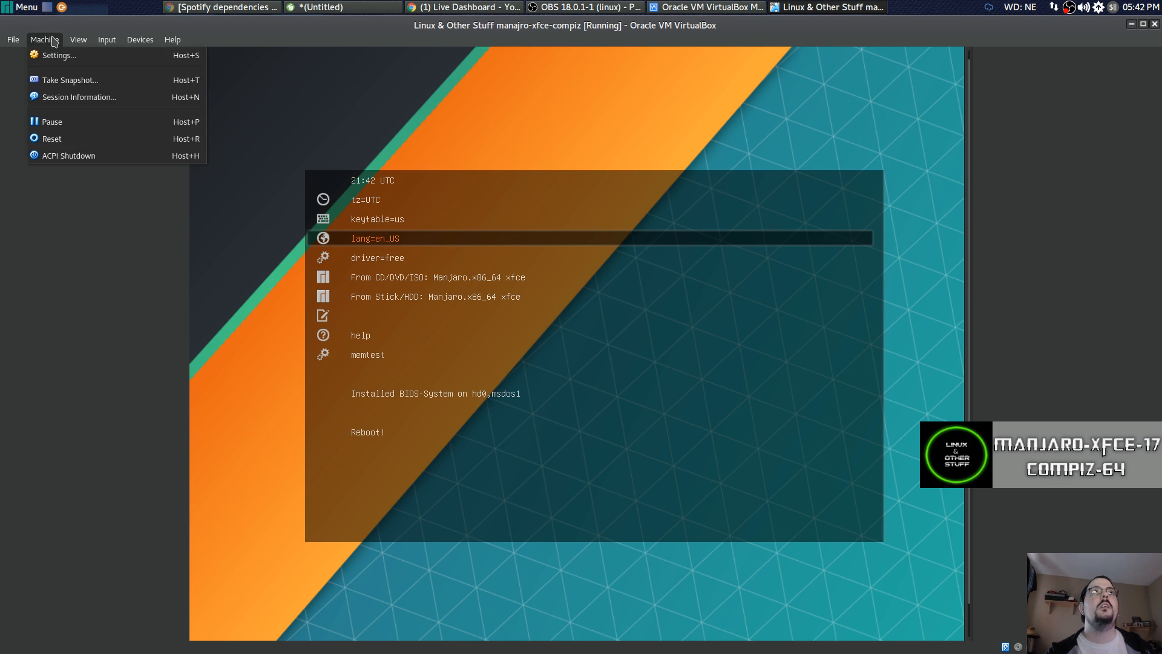
left_click(62, 145)
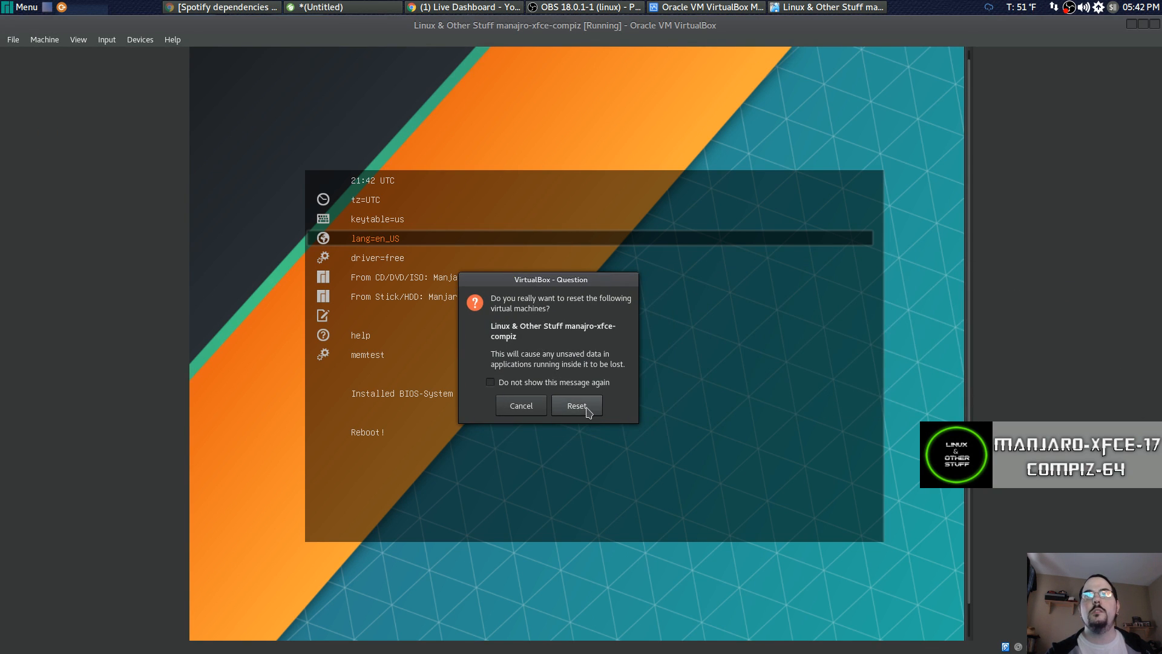
left_click(580, 410)
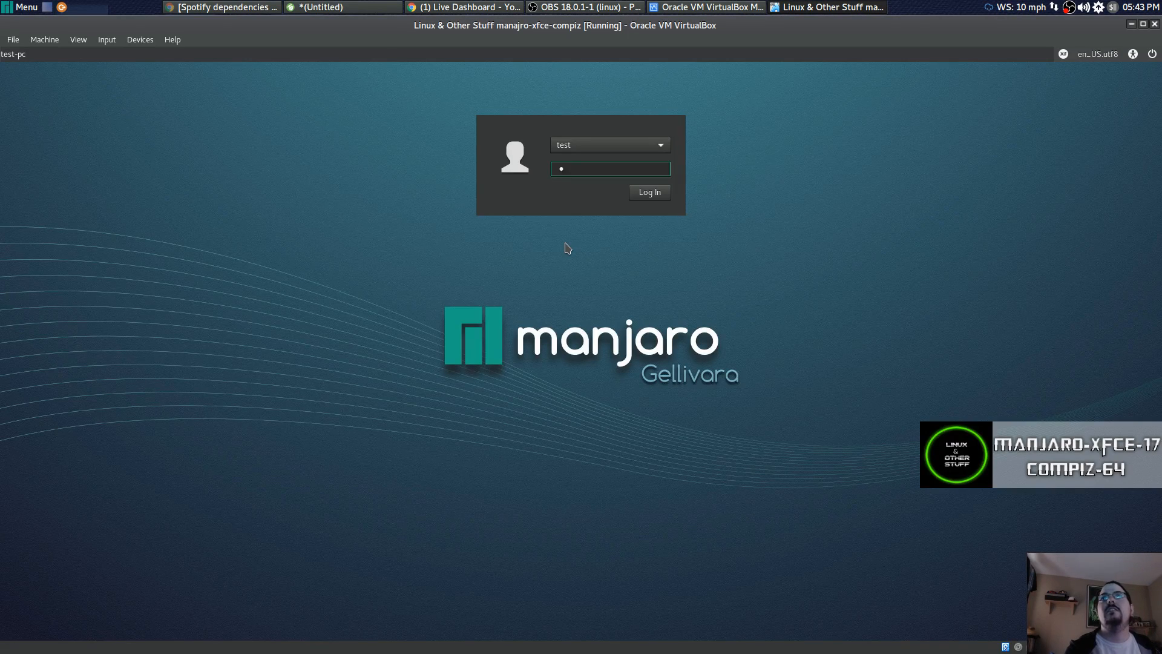
Submit the test user's password to log in to Manjaro.
key("Return")
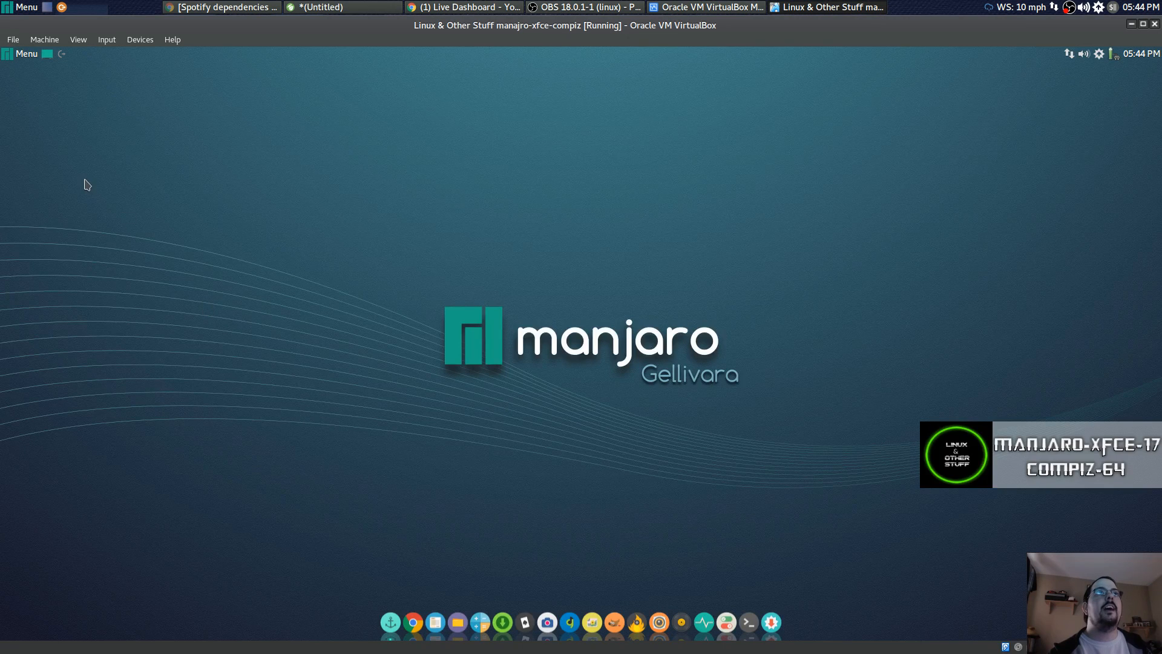
left_click(13, 57)
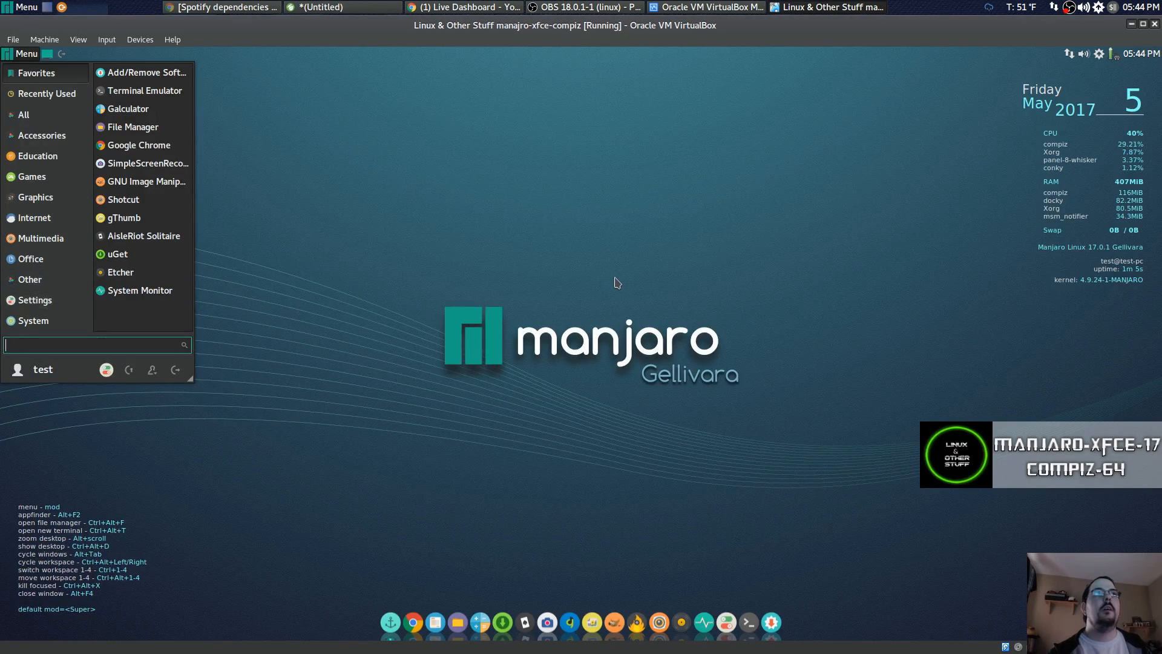
left_click(575, 270)
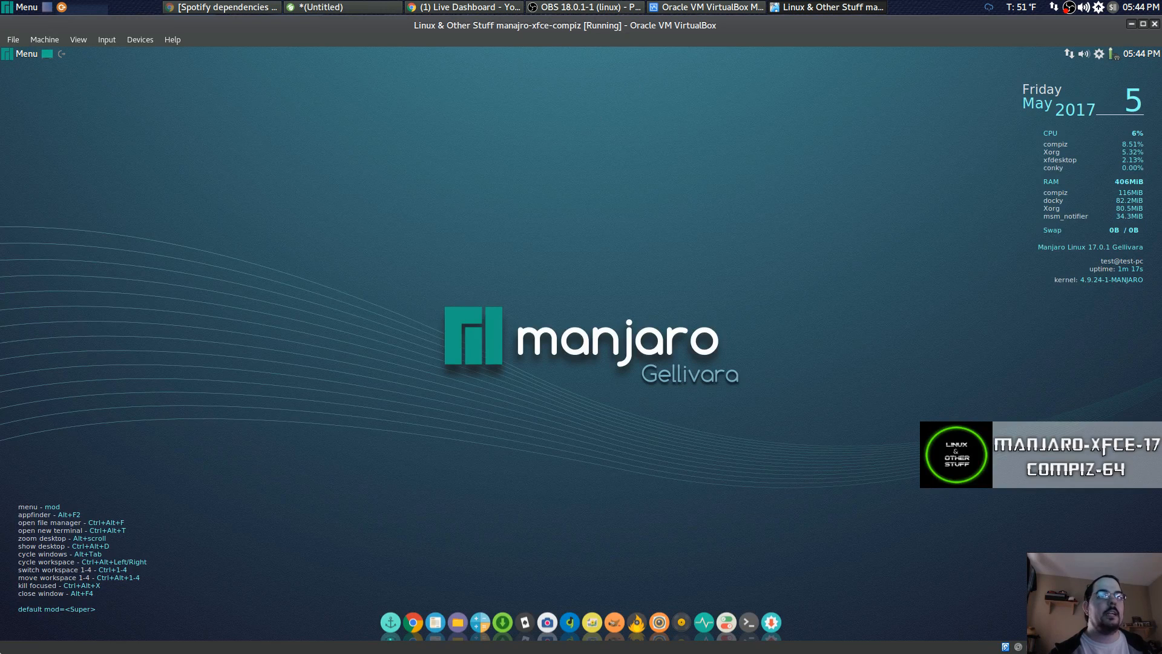
left_click(28, 56)
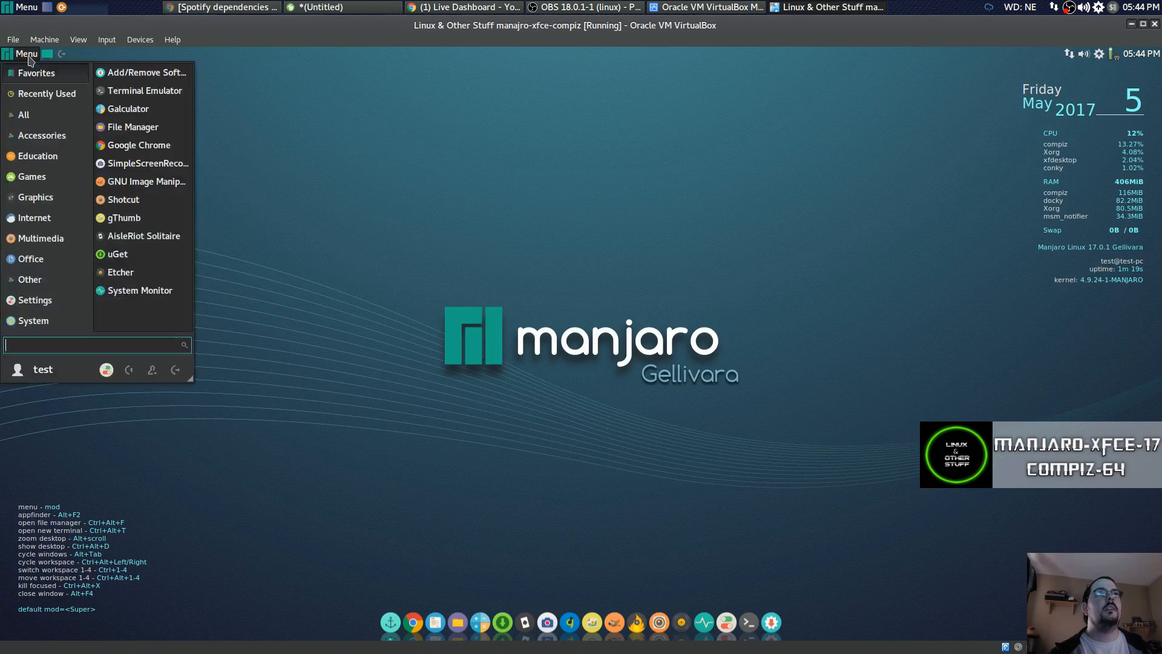
left_click(392, 159)
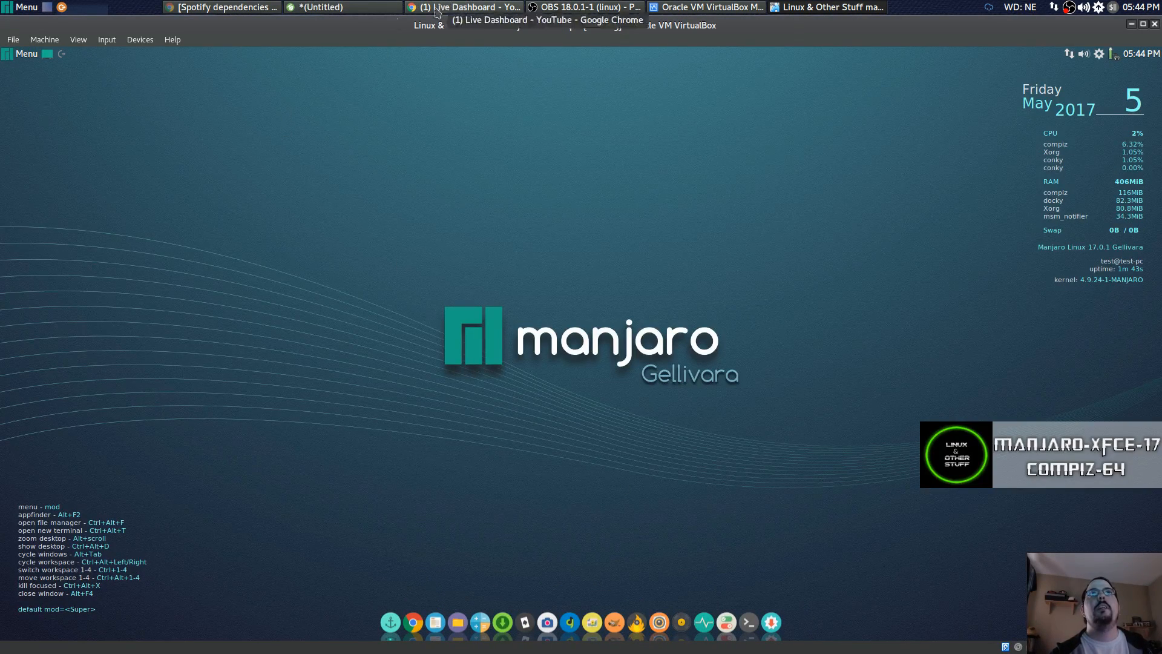
left_click(345, 7)
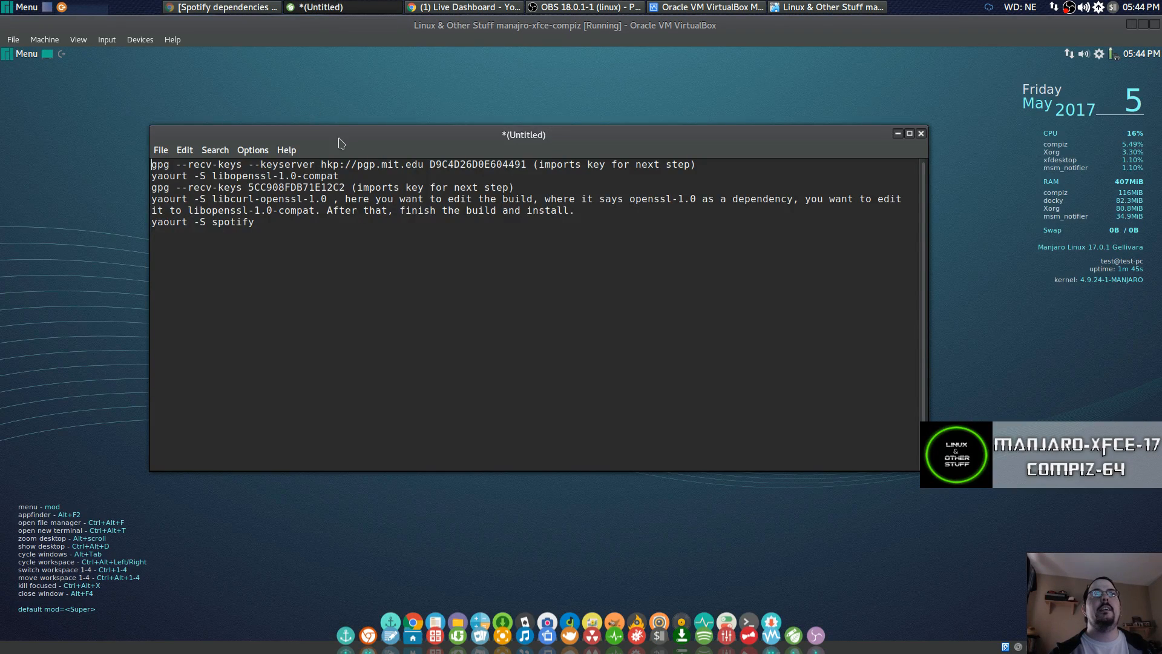
left_click_drag(310, 126, 324, 201)
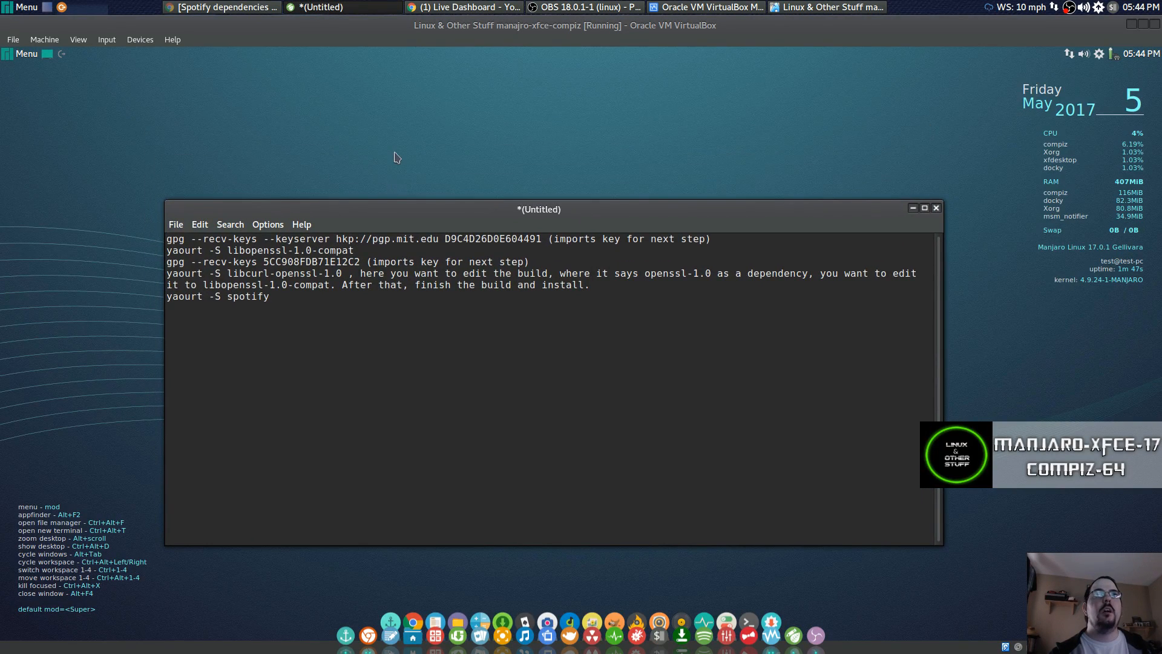
key("alt")
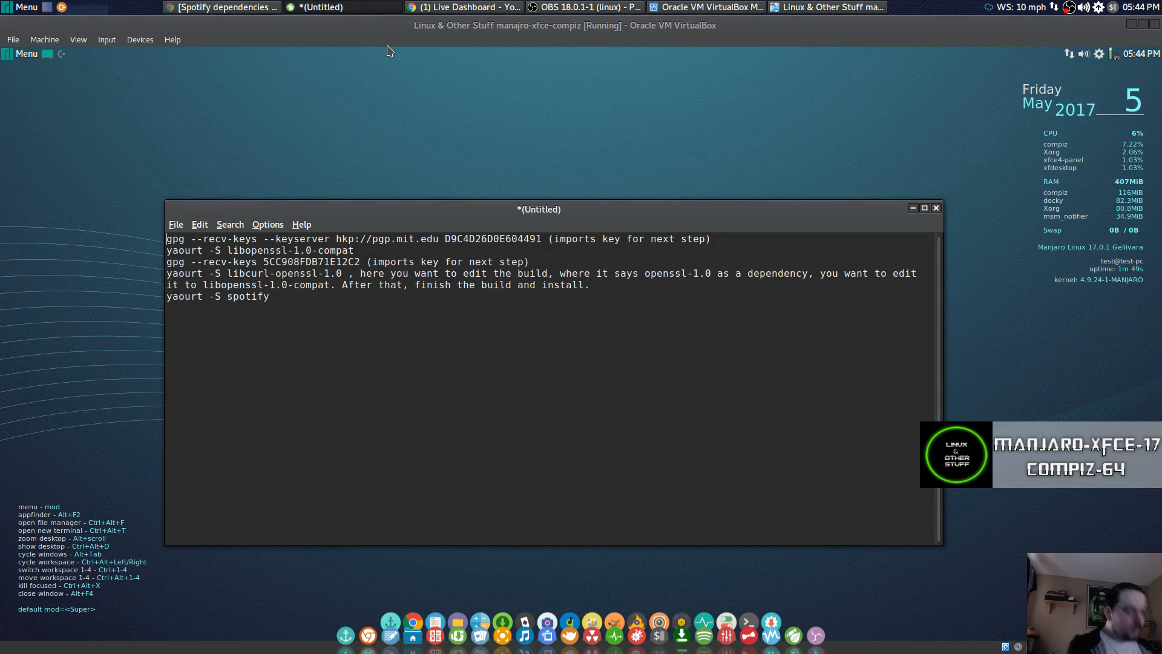
key("F12")
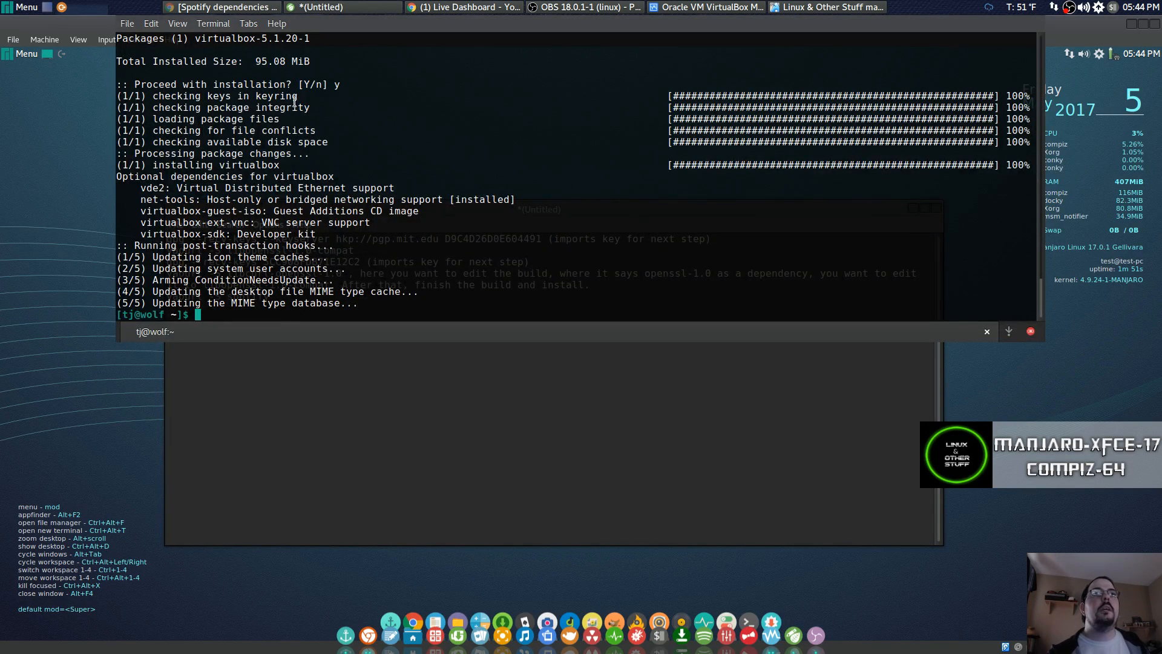
left_click(32, 394)
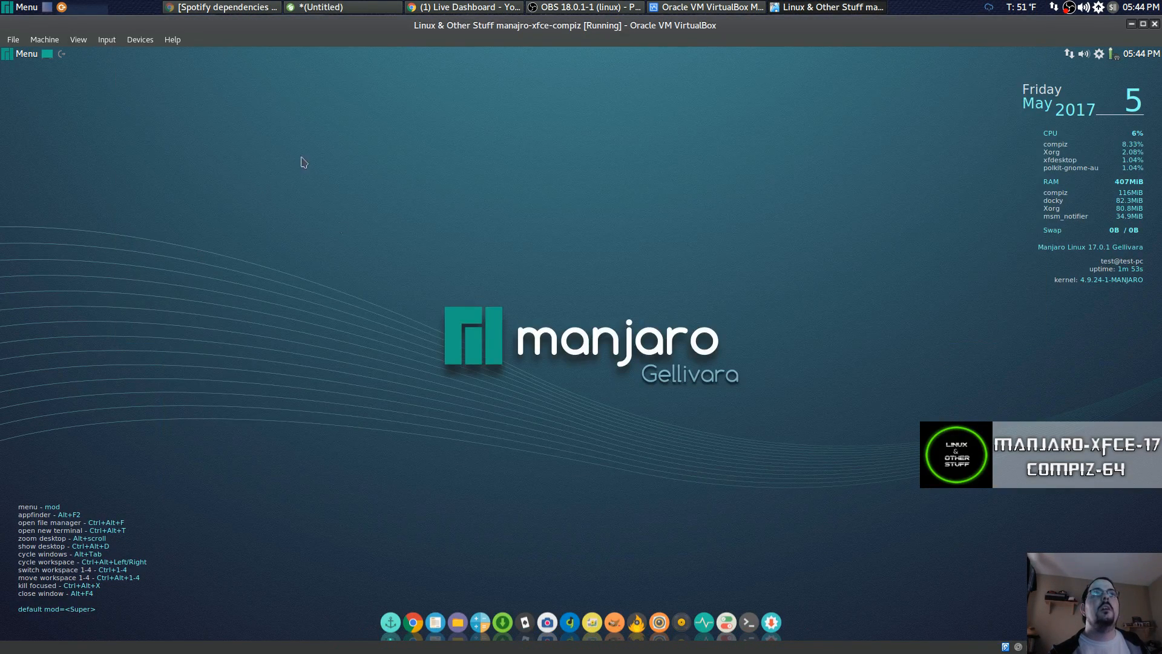
Open a terminal in the Manjaro guest, reposition and enlarge it, and clear its screen.
left_click(743, 621)
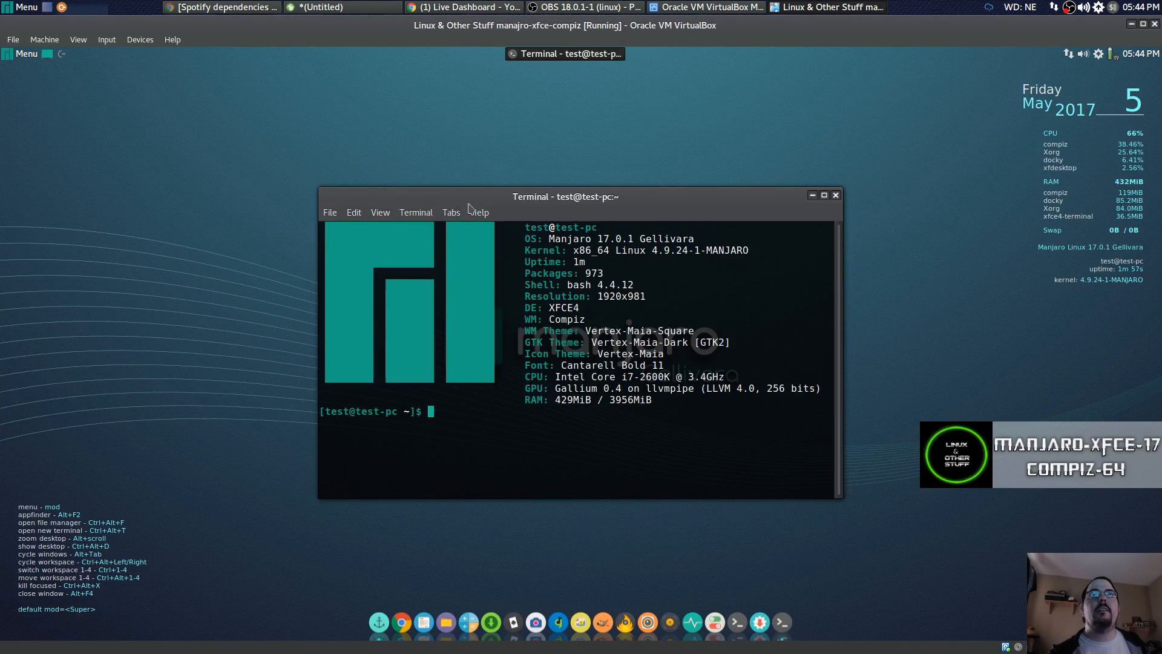
left_click_drag(483, 198, 355, 129)
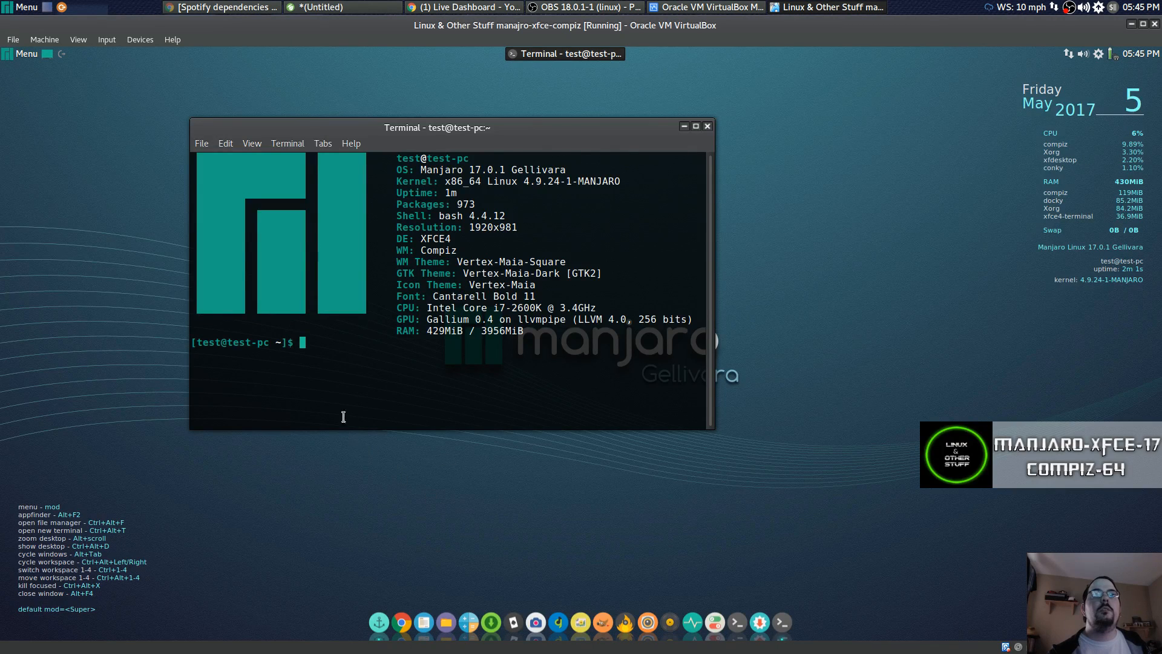
key("ctrl+l")
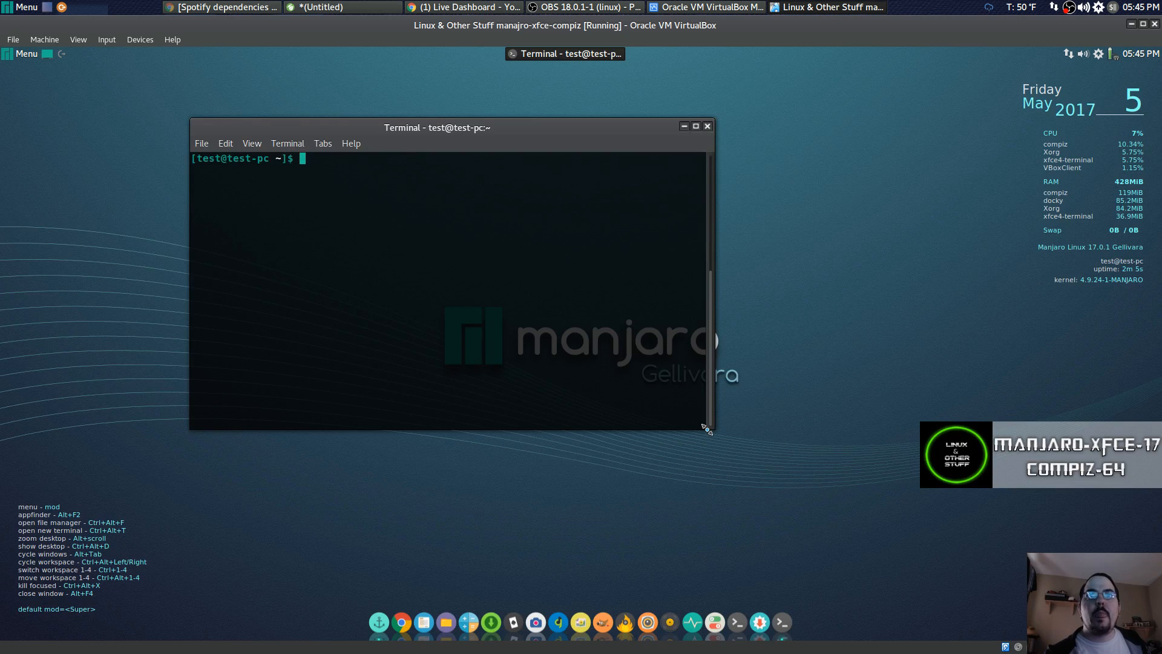
left_click_drag(714, 429, 958, 479)
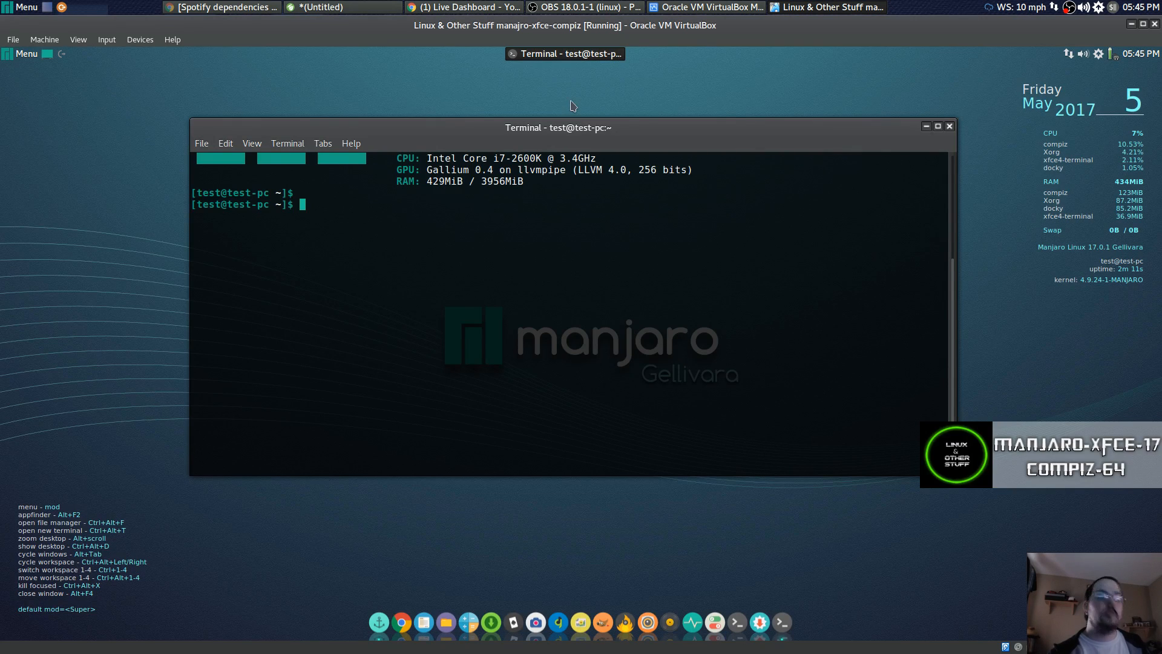
key("ctrl+l")
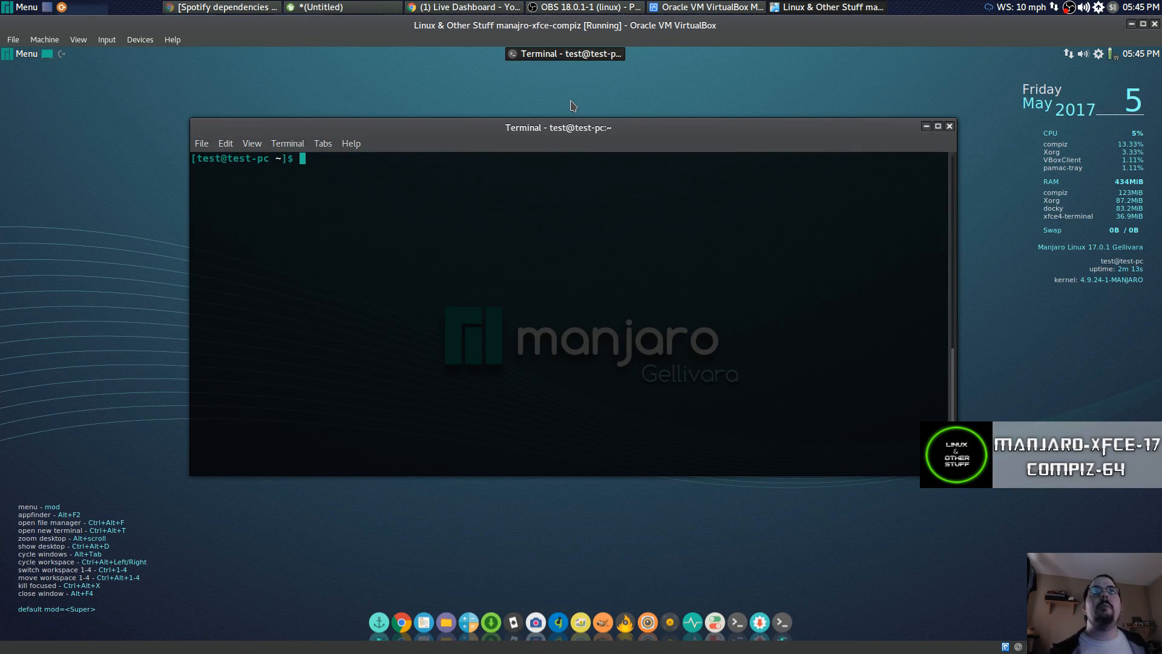
Copy the gpg --recv-keys D9C4D26D0E604491 command from the host notes editor.
left_click(366, 12)
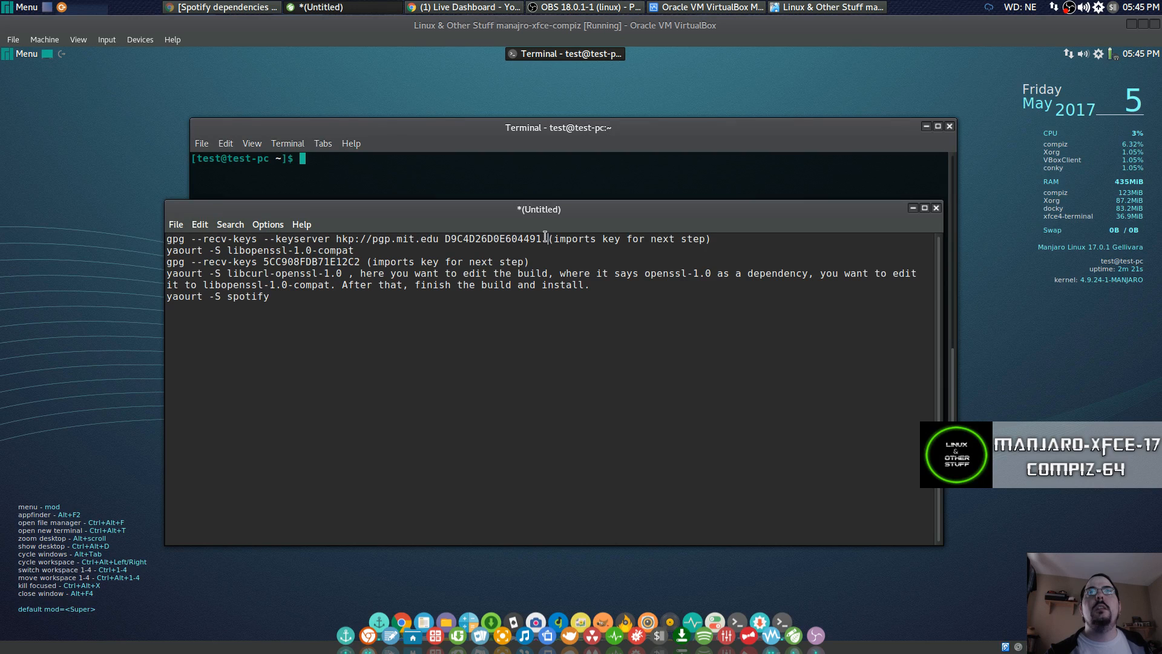
left_click_drag(547, 237, 156, 237)
left_click(492, 237)
right_click(178, 242)
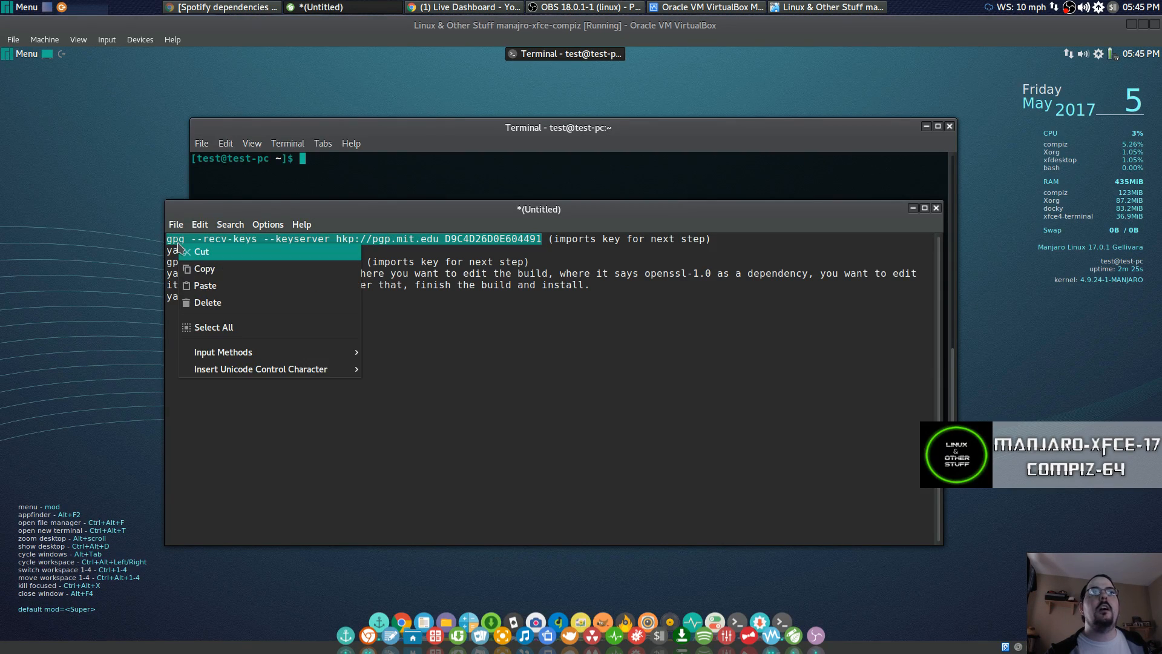
left_click(198, 269)
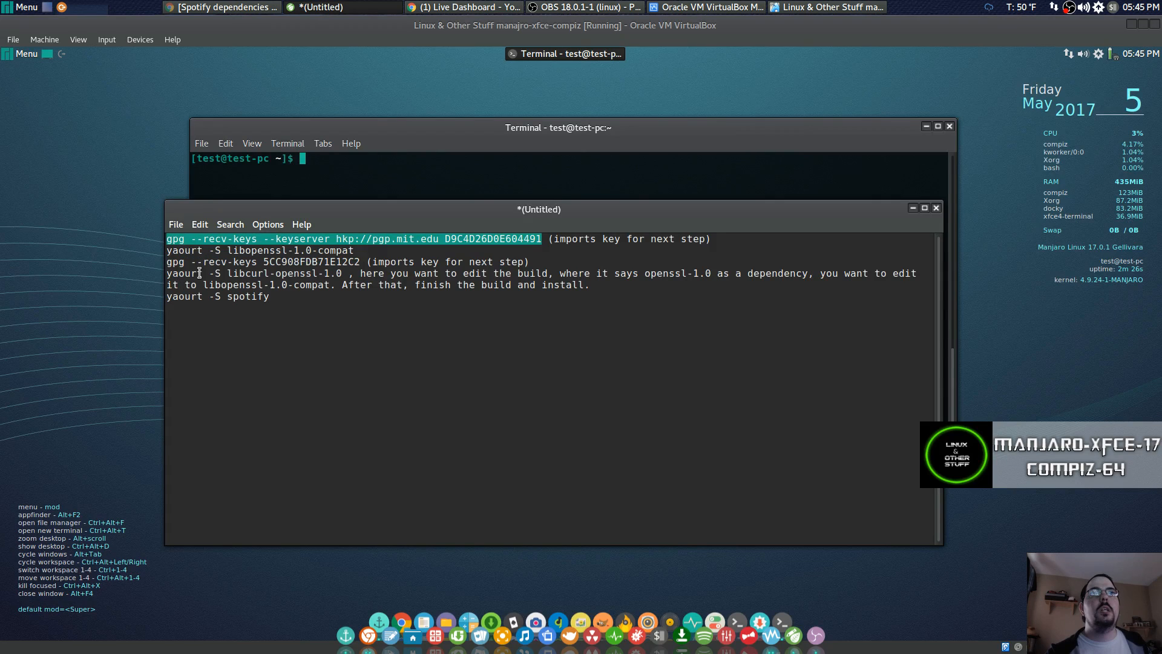
Paste the gpg command into the VM terminal, run it to import the key, then clear.
left_click(328, 158)
right_click(329, 160)
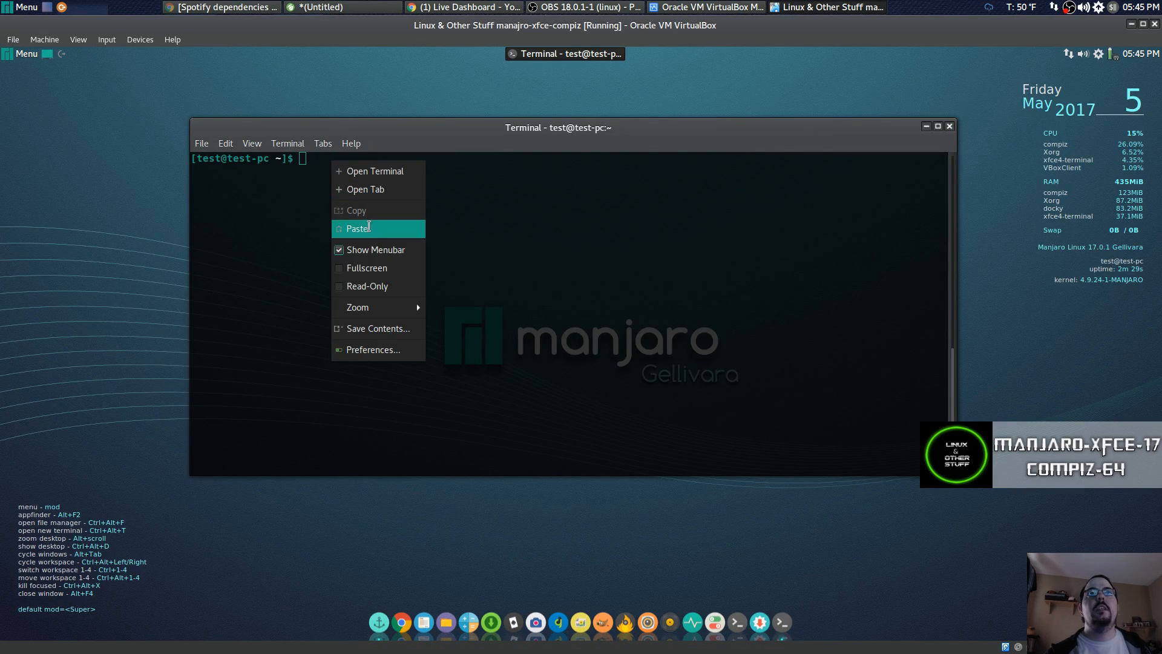
left_click(369, 228)
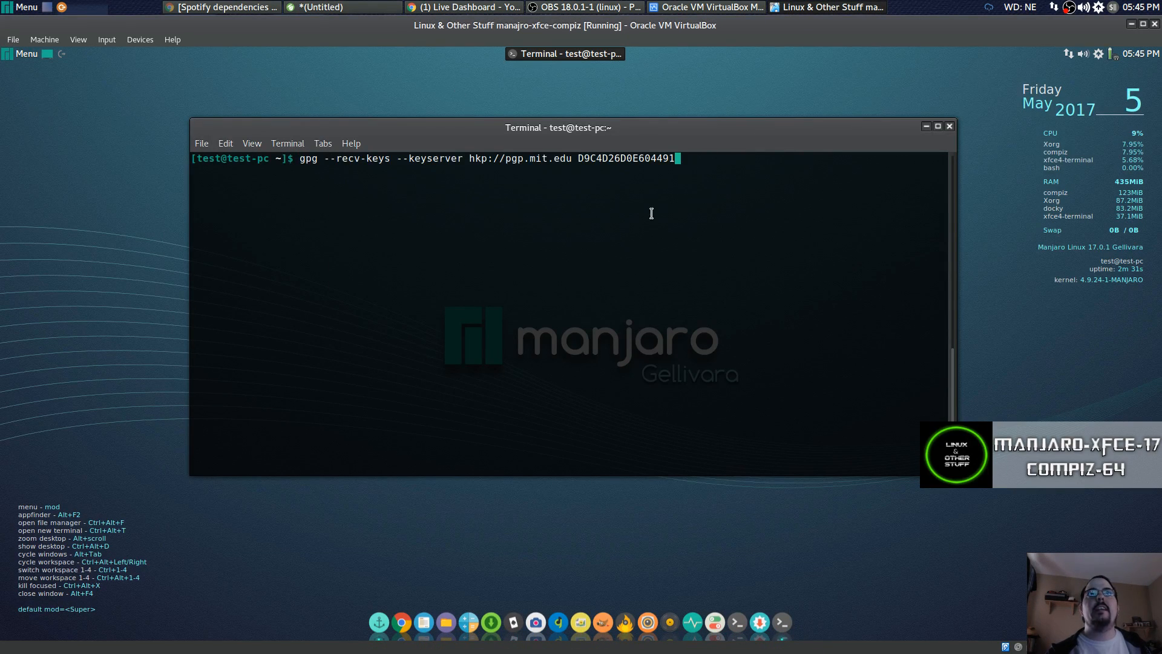
key("Return")
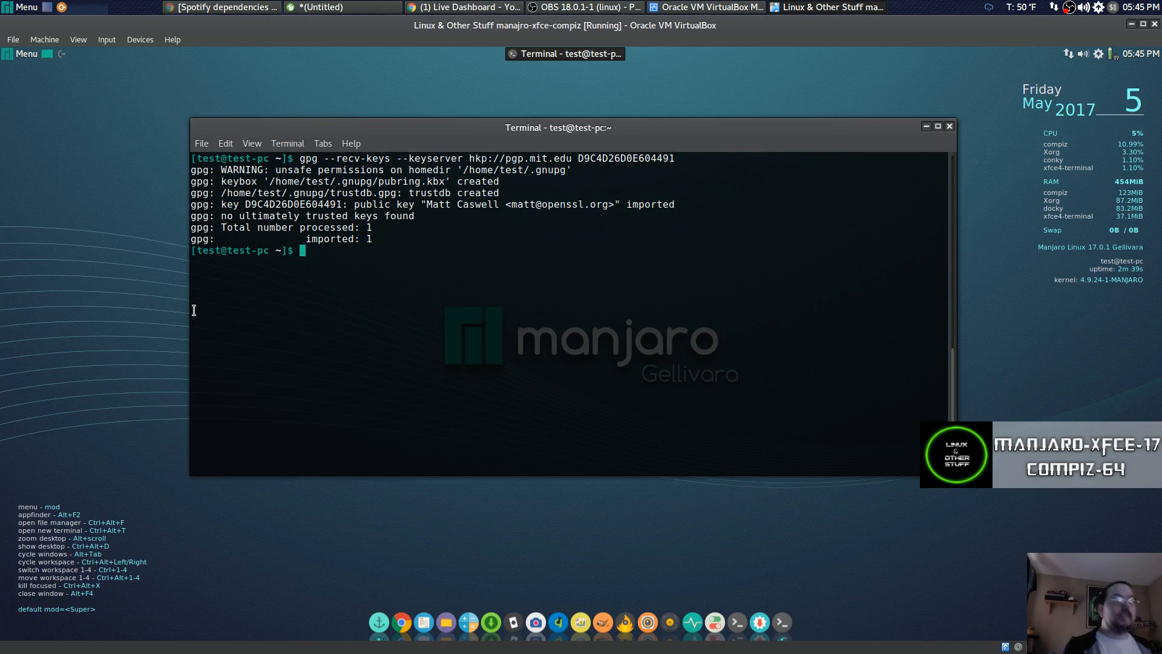
key("ctrl+l")
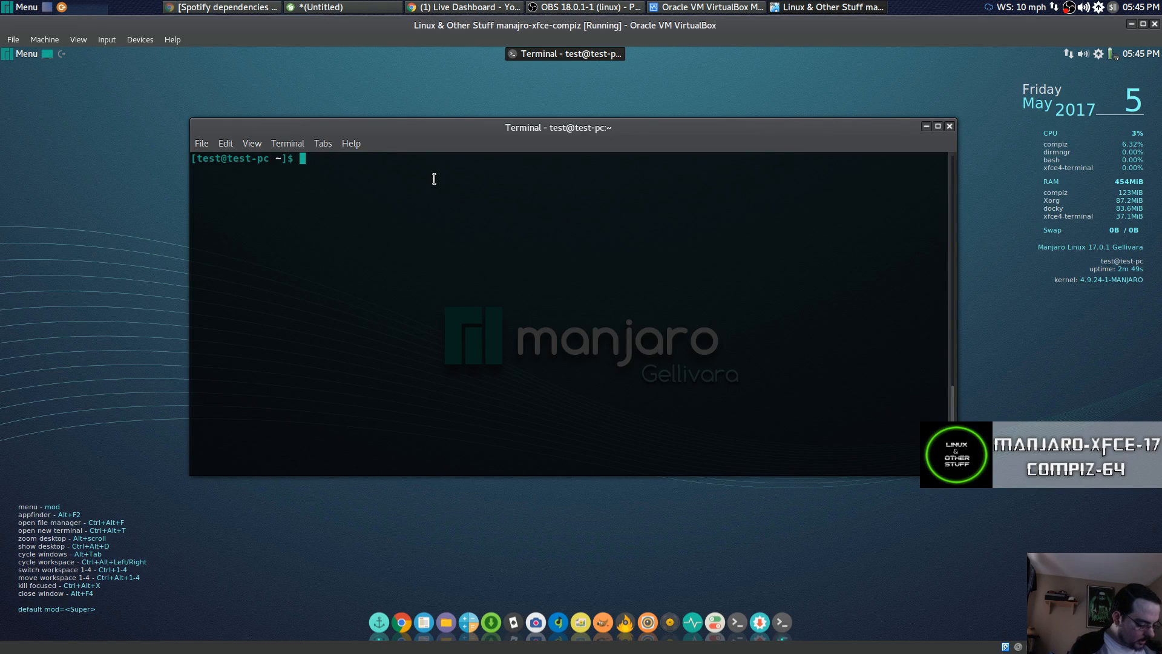
Run sudo pacman -S yaourt, authenticate, confirm installing yaourt, package-query and yajl, then clear.
type("sudo pac")
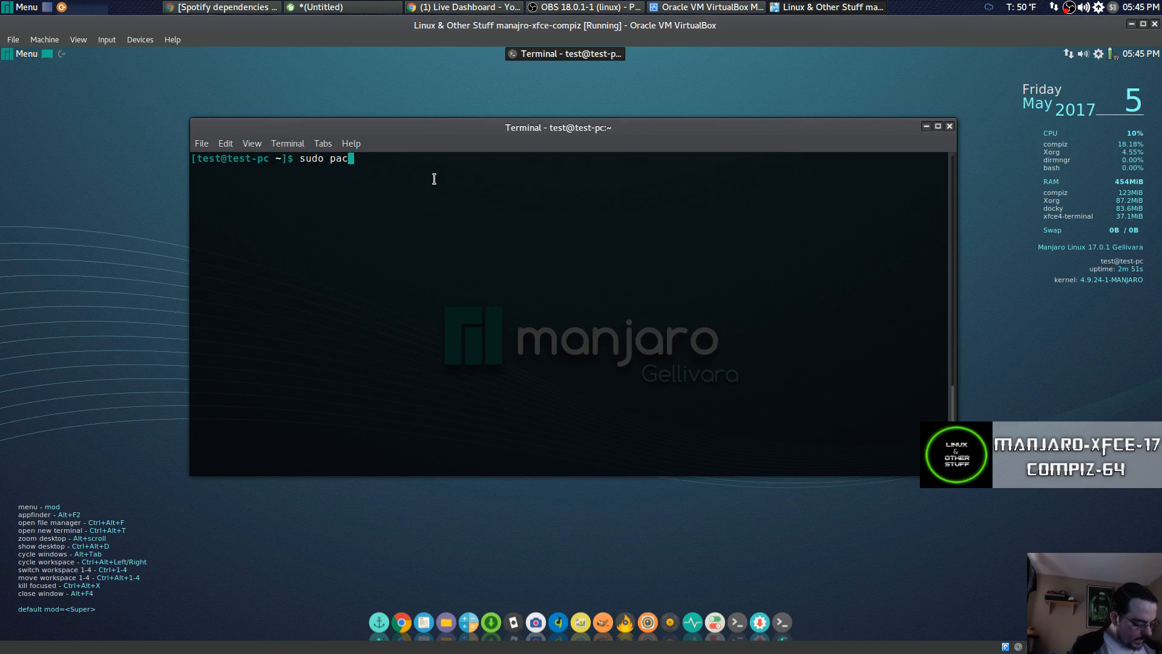
type("man _S")
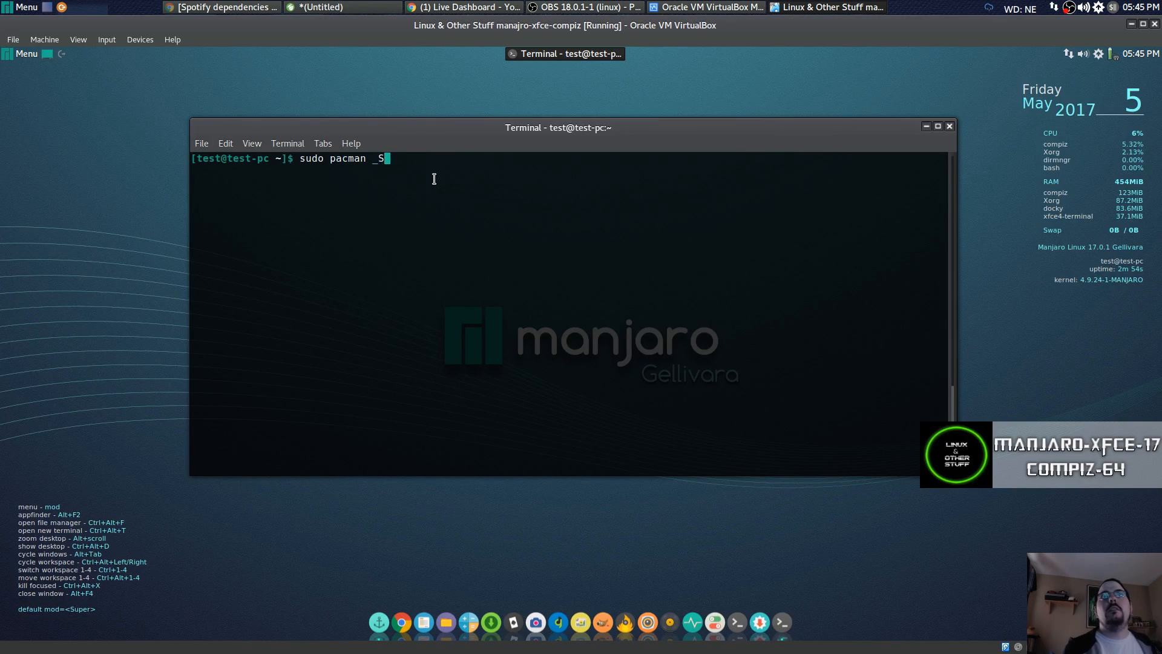
key("BackSpace")
key("BackSpace")
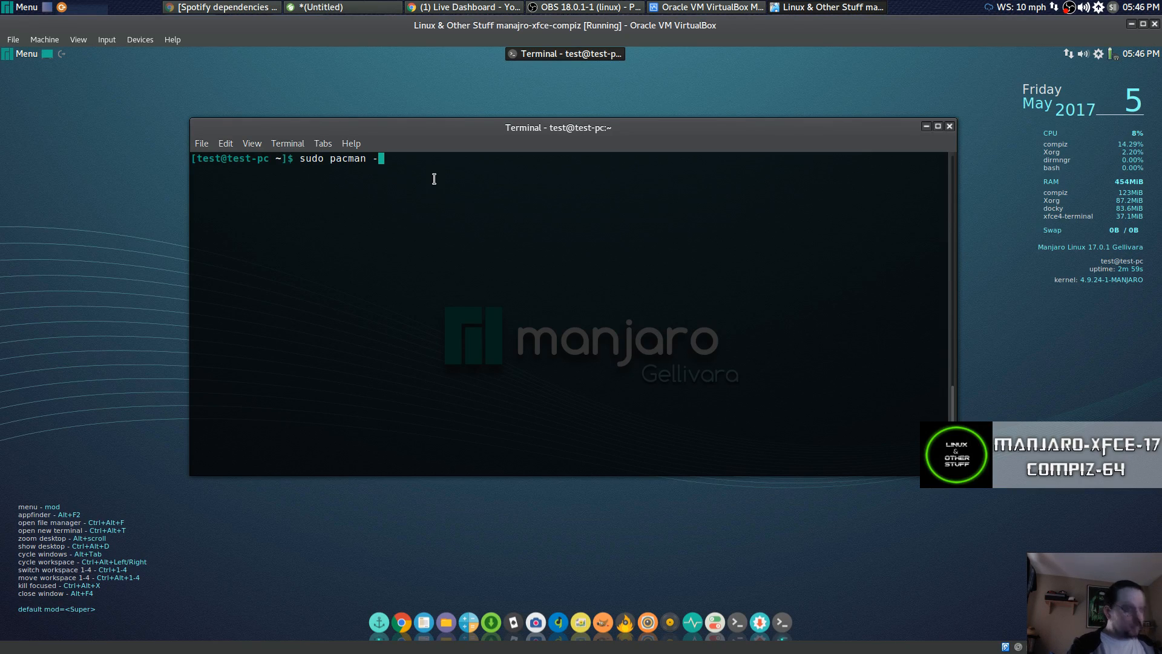
type("yao")
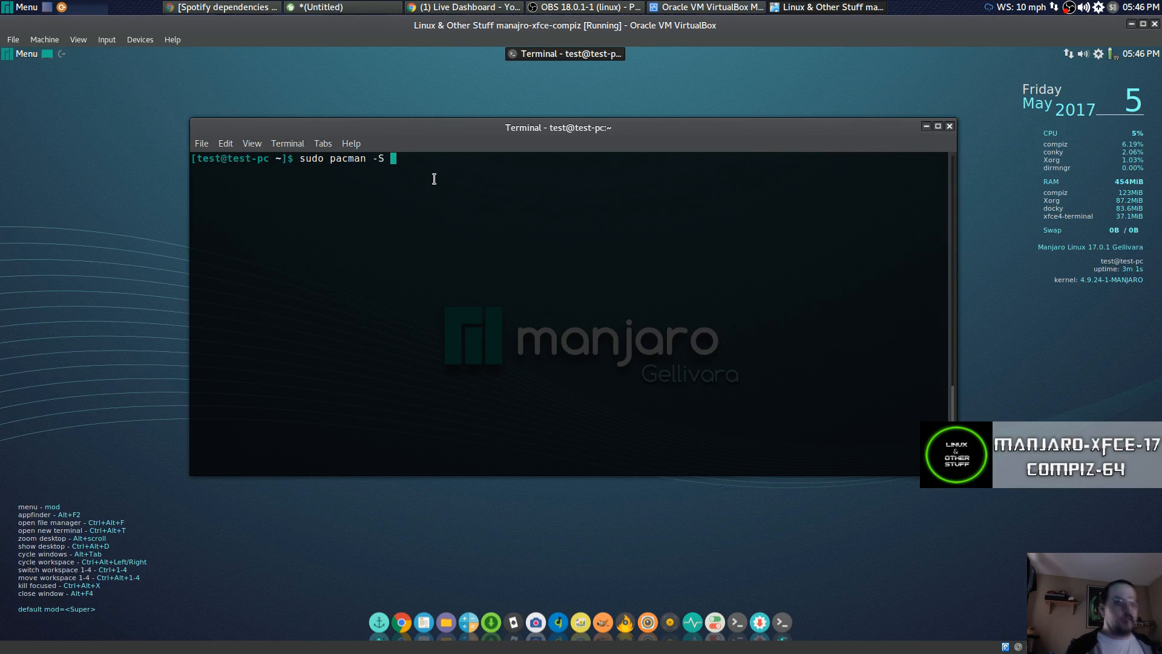
type("urt")
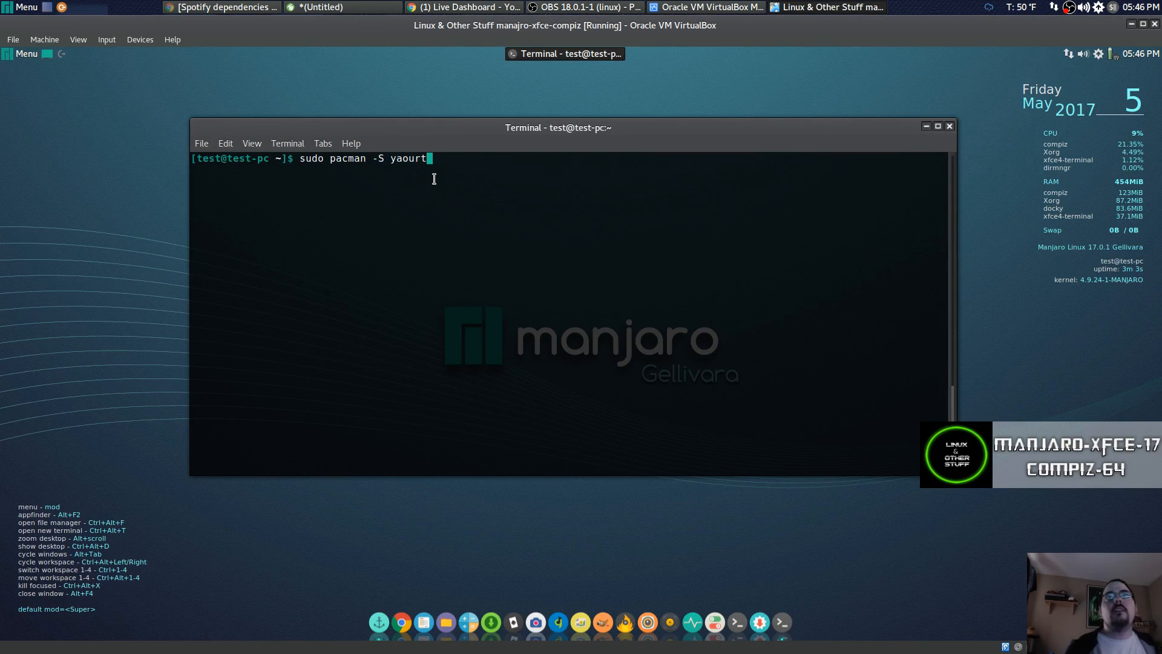
key("Return")
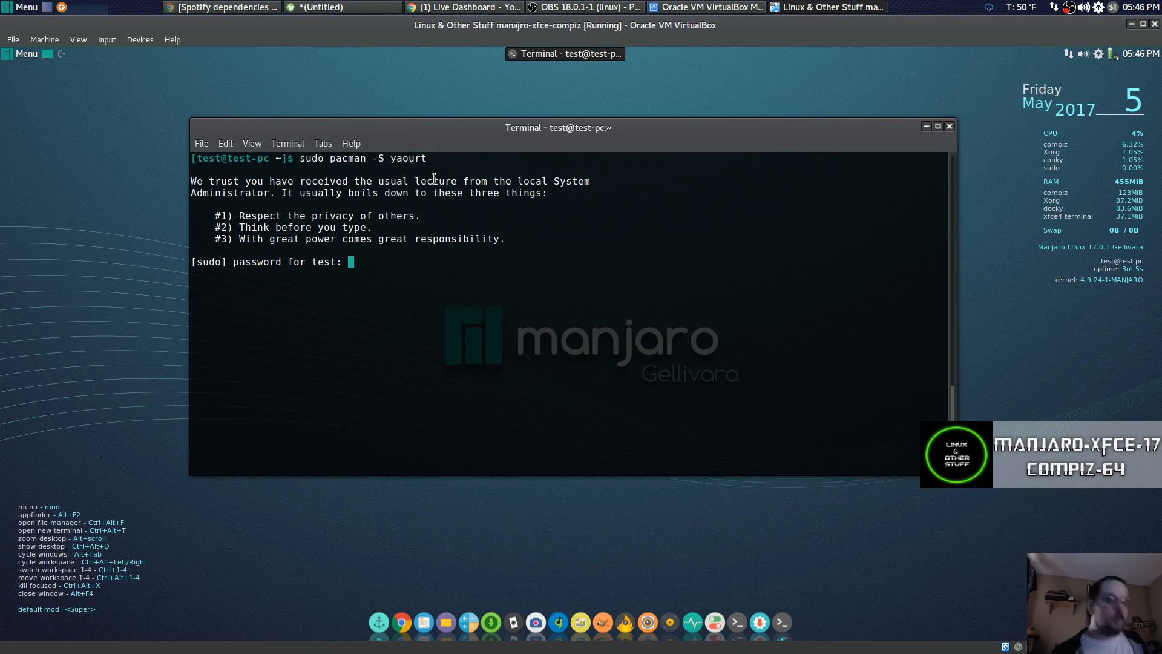
key("Return")
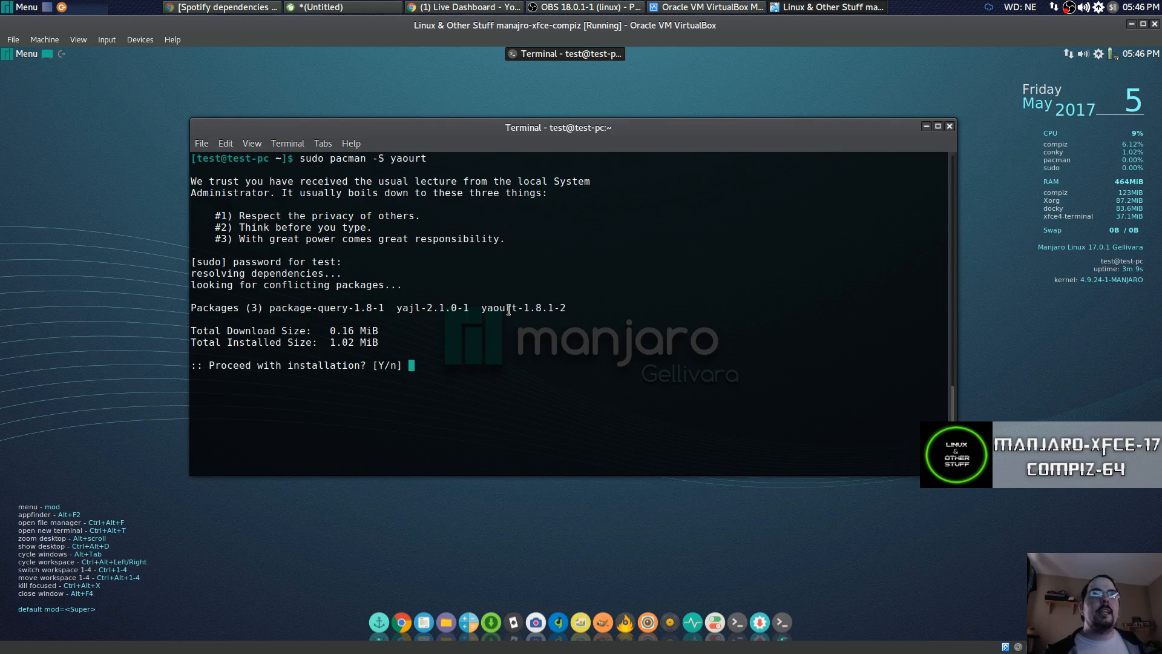
type("y")
key("Return")
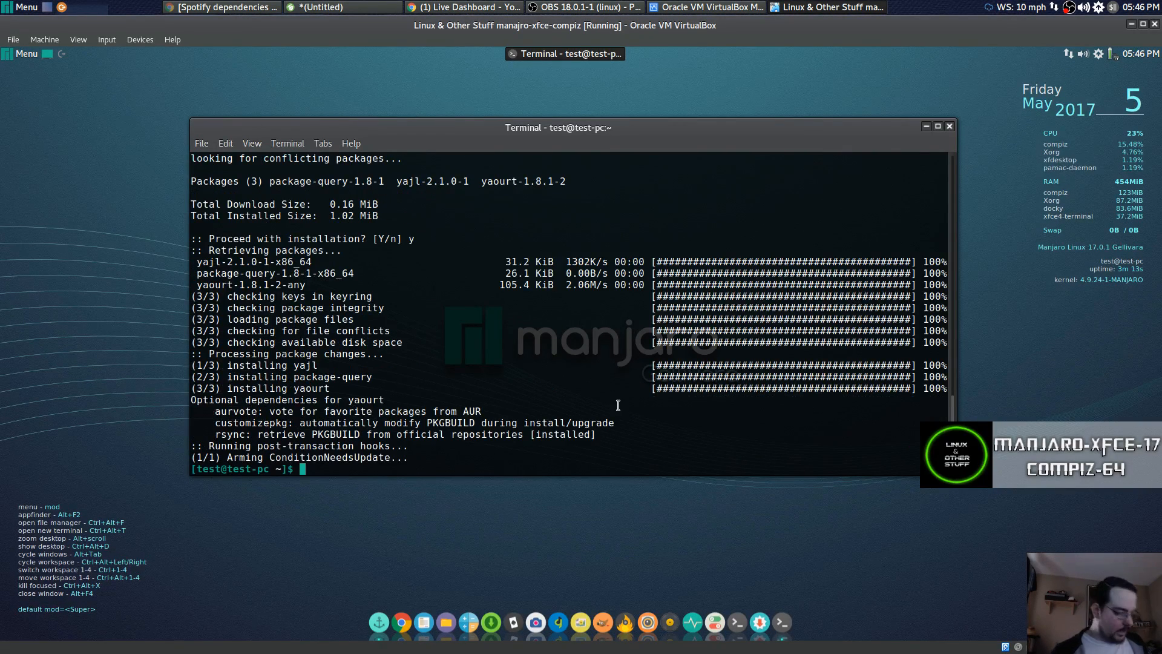
key("ctrl+l")
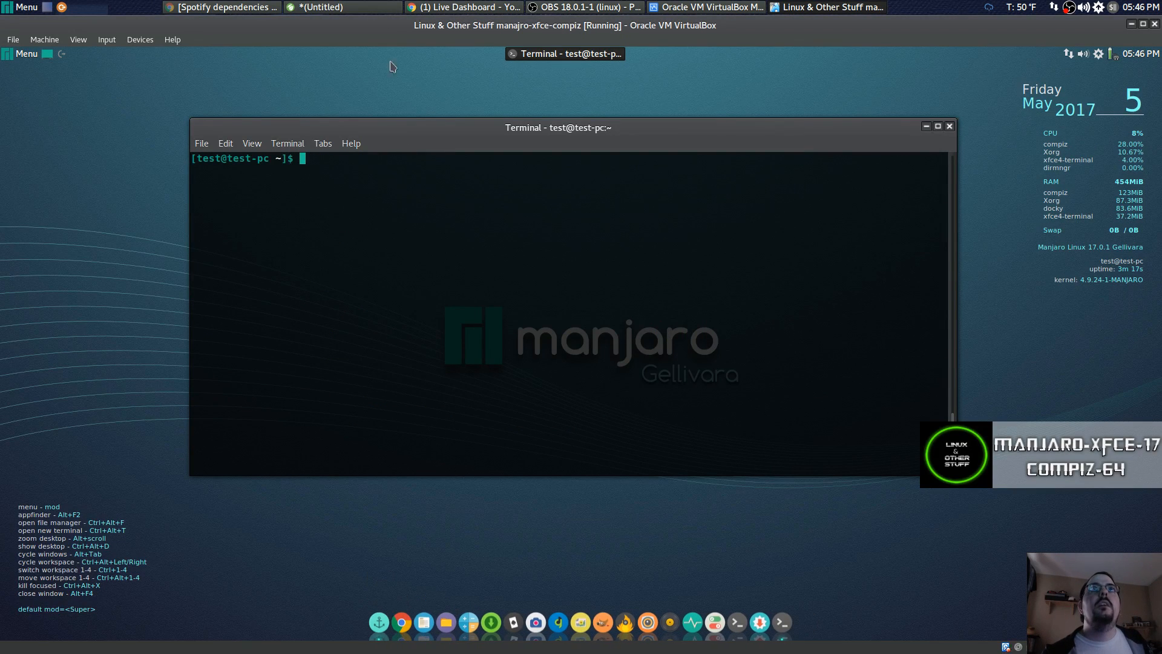
Copy the yaourt -S libopenssl-1.0-compat command from the host notes editor.
left_click(380, 6)
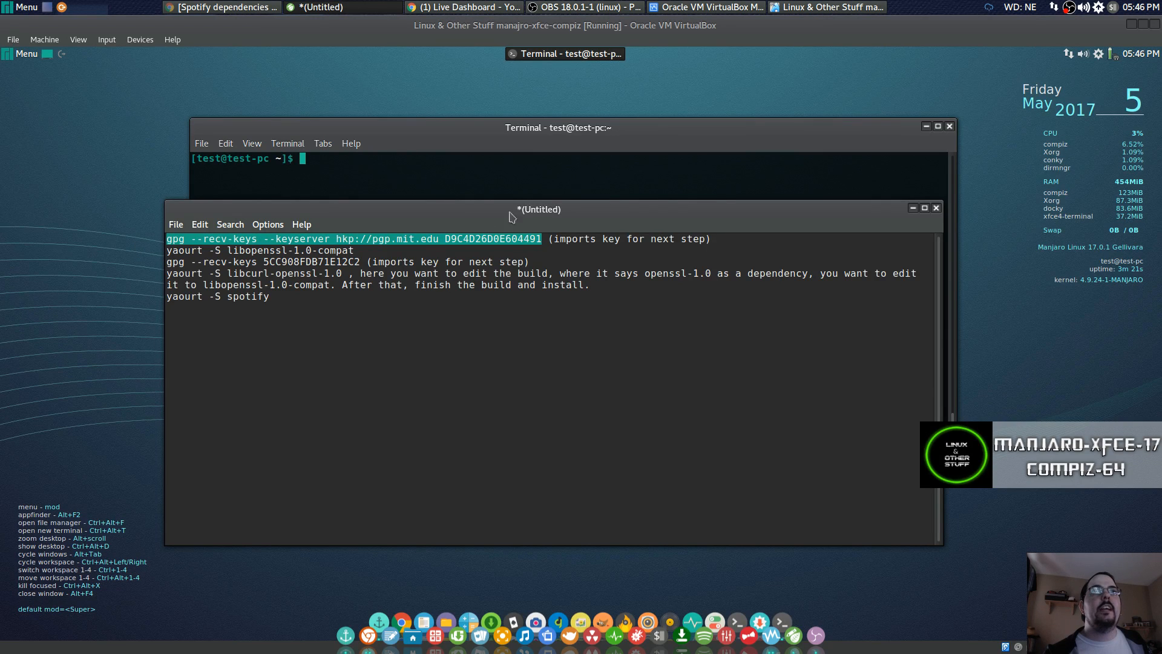
left_click_drag(354, 250, 142, 247)
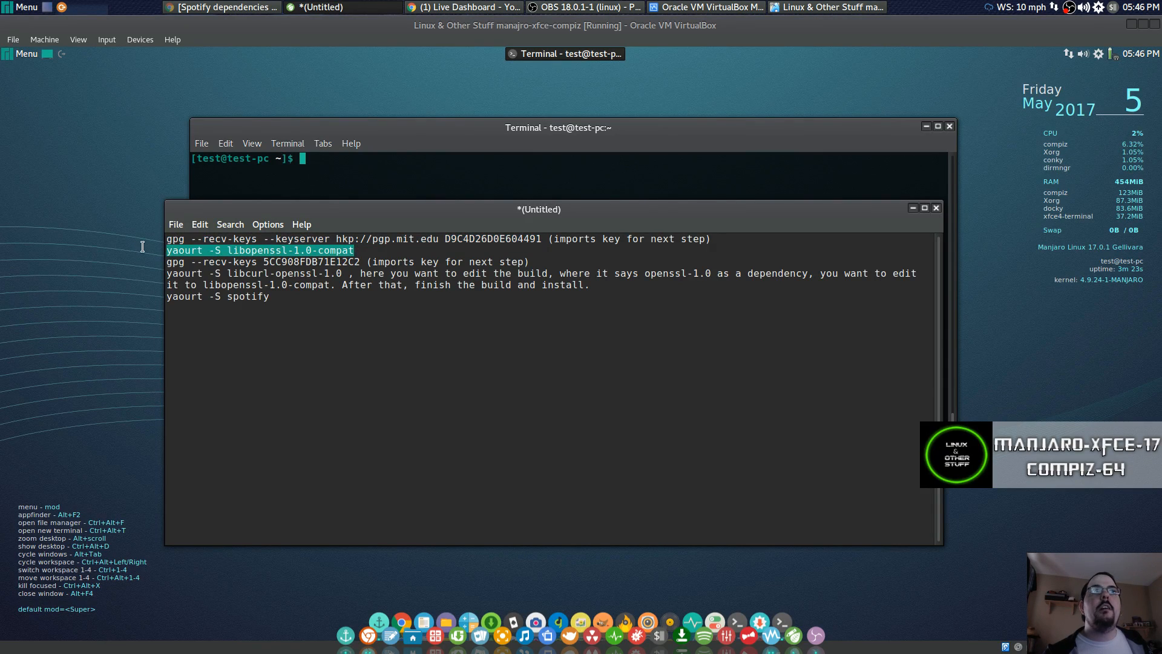
right_click(189, 253)
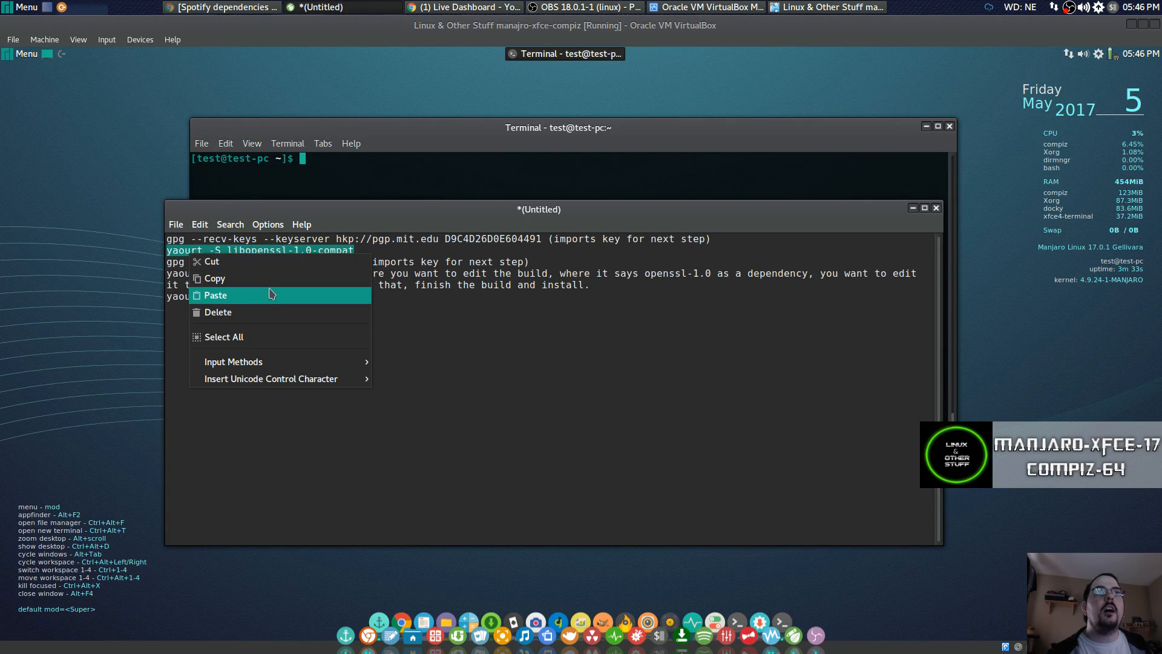
left_click(289, 279)
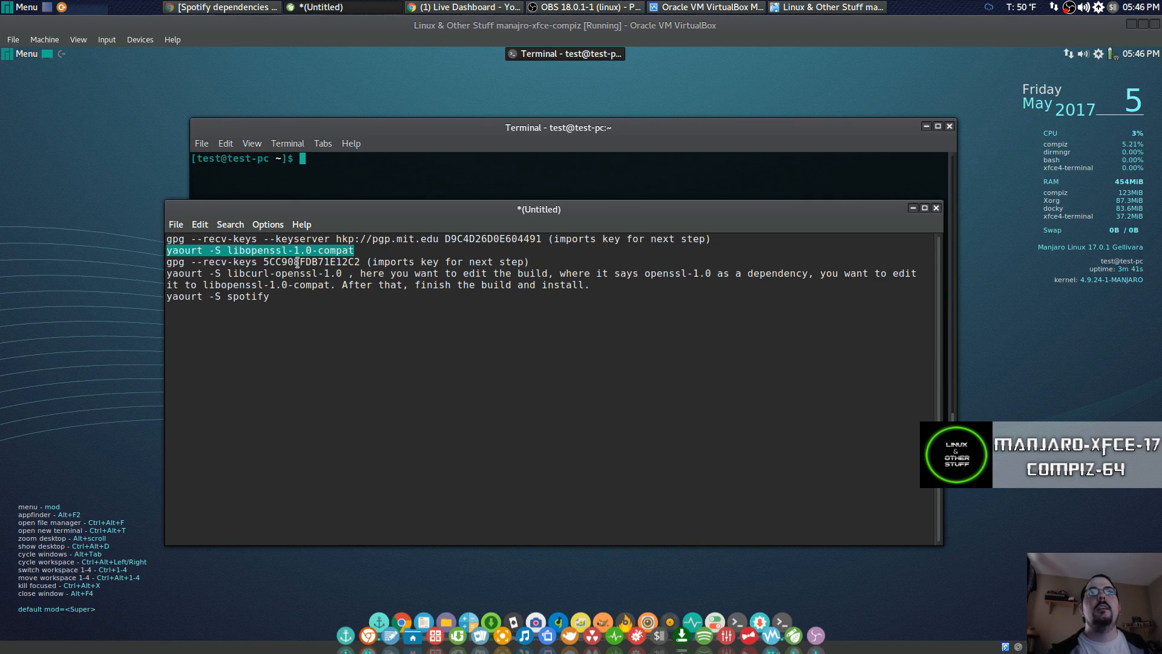
Paste and run the command in the terminal, answering n to PKGBUILD editing and y to continue.
left_click(386, 166)
right_click(386, 166)
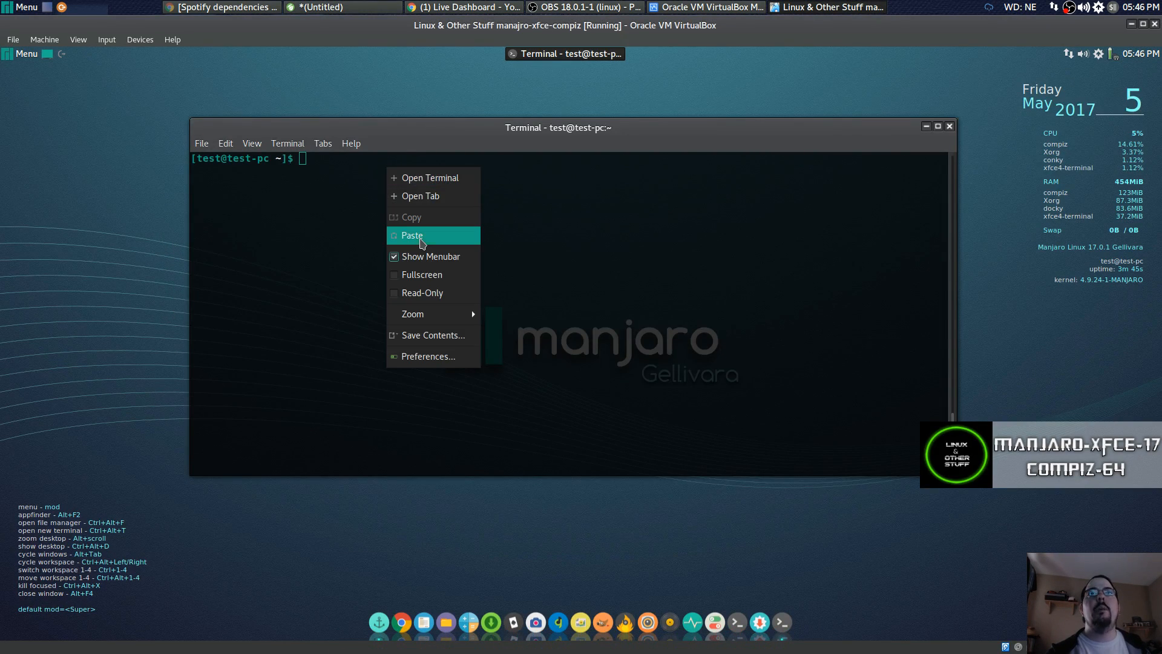
left_click(421, 238)
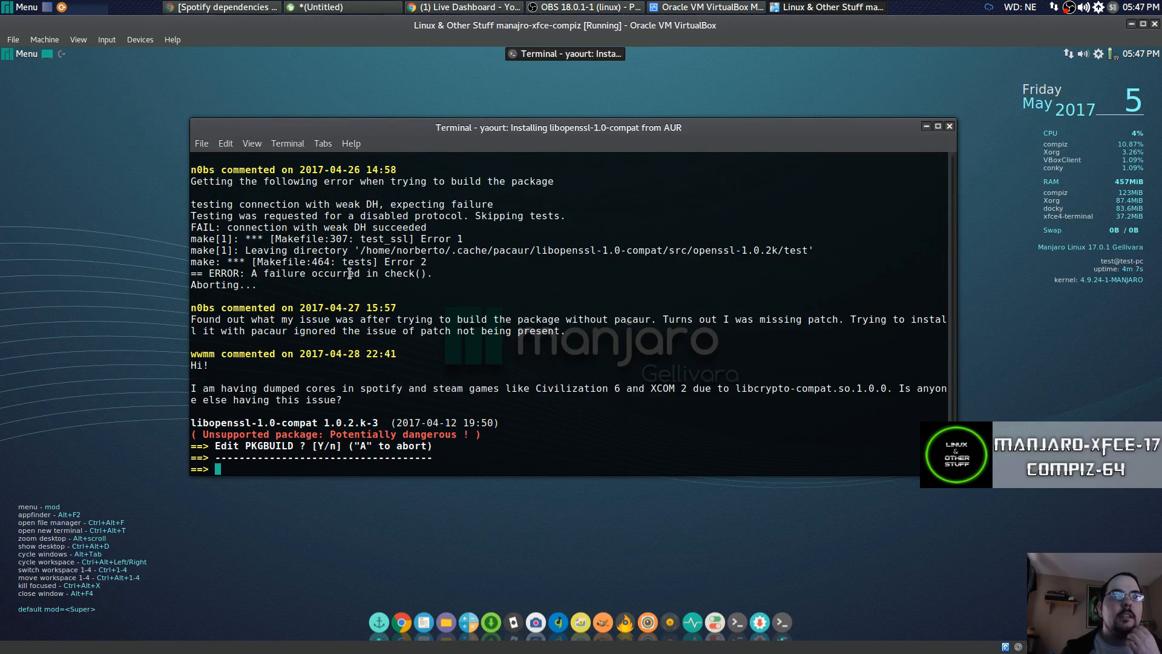
type("n")
key("Return")
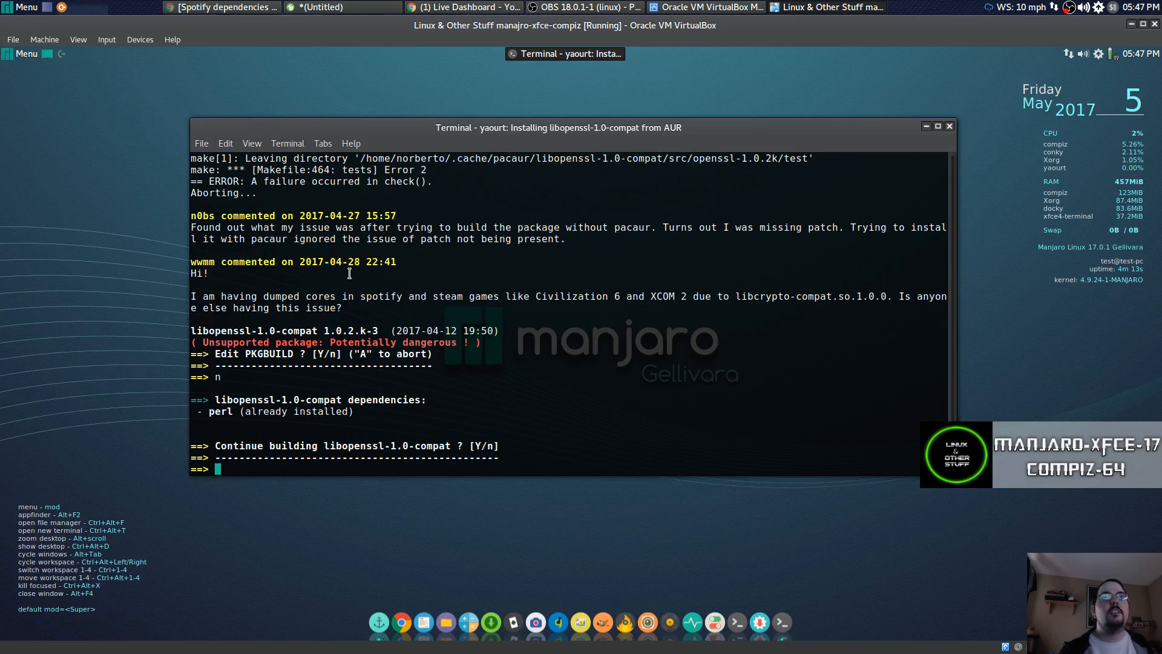
type("y")
key("Return")
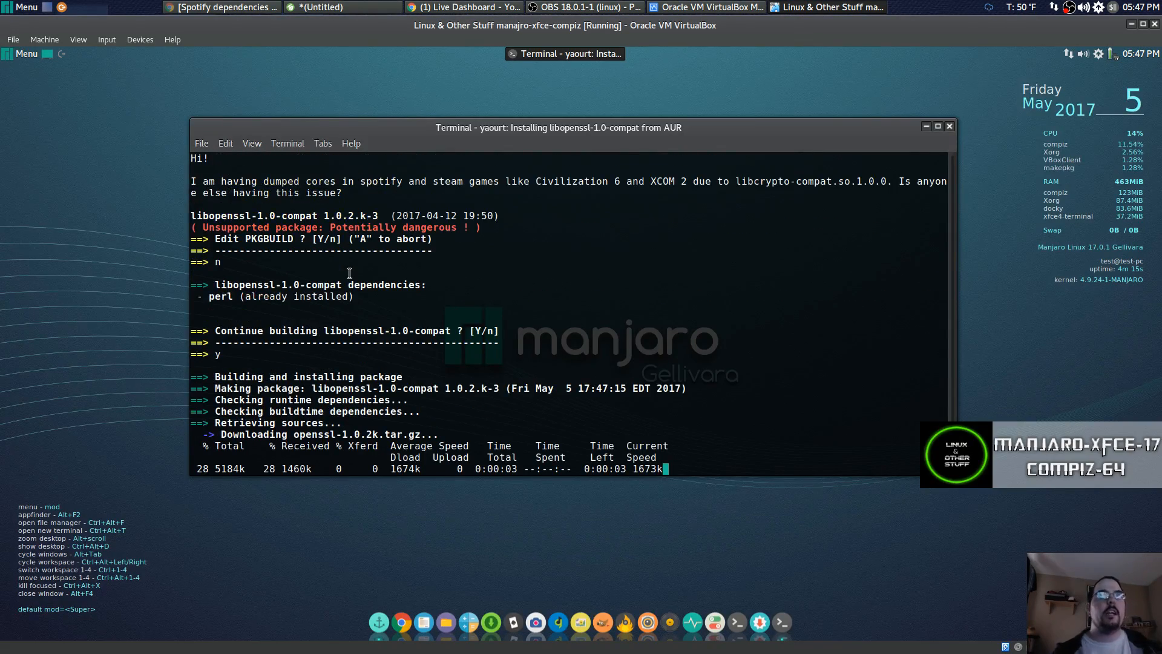
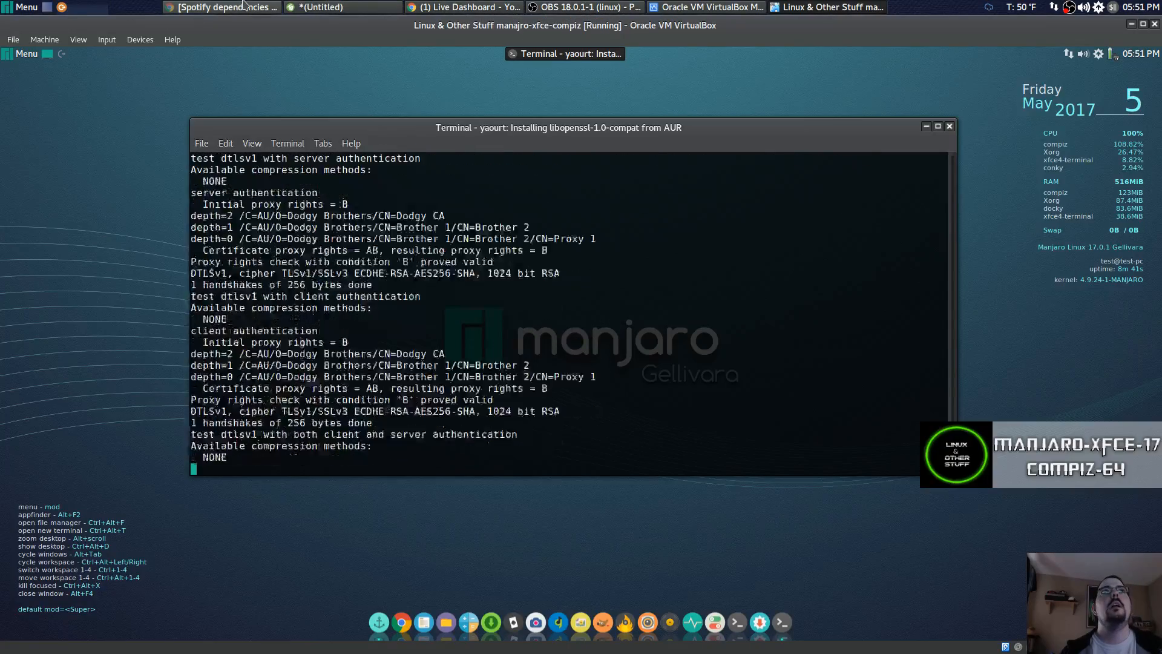
Raise the Chrome forum thread on Spotify's openssl dependencies over the VM window.
left_click(192, 8)
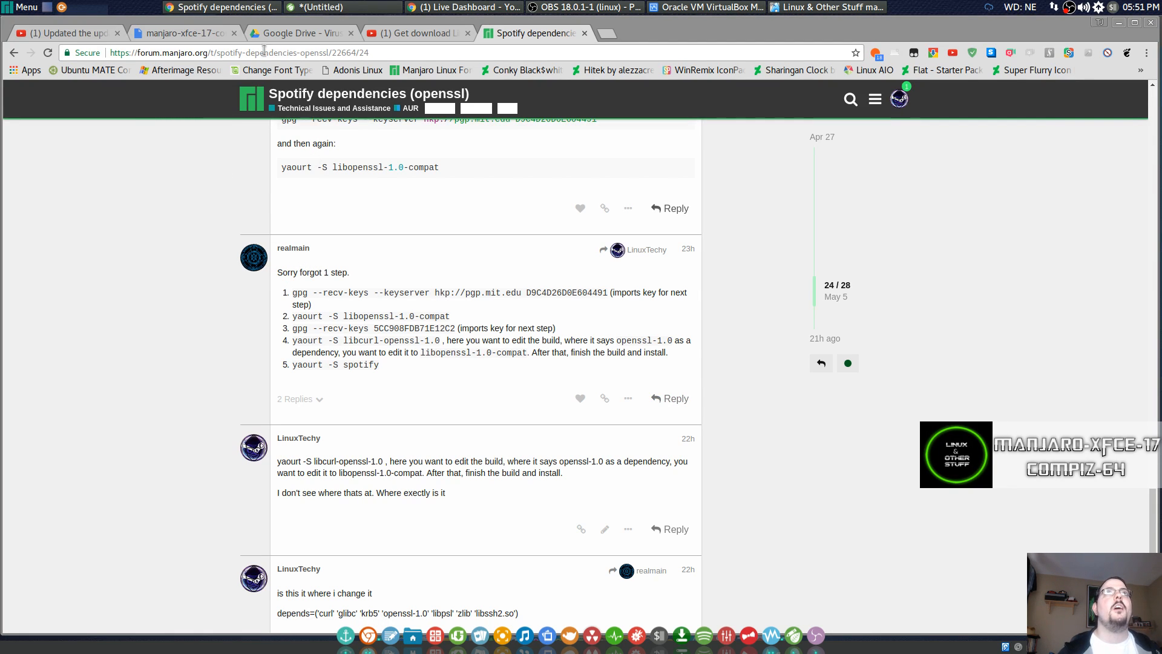
Minimize Chrome to reveal the VM terminal, where yaourt is asking for the sudo password.
left_click(219, 9)
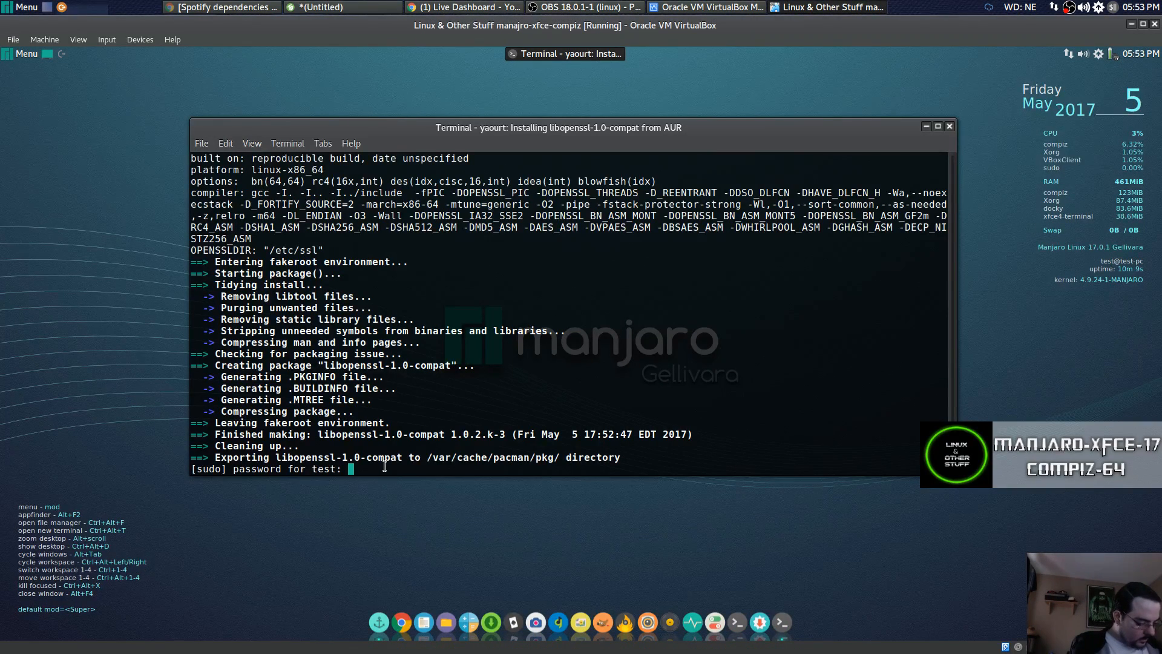
Authenticate with sudo and answer y twice to install libopenssl-1.0-compat 1.0.2.k-3, then clear the terminal.
key("Return")
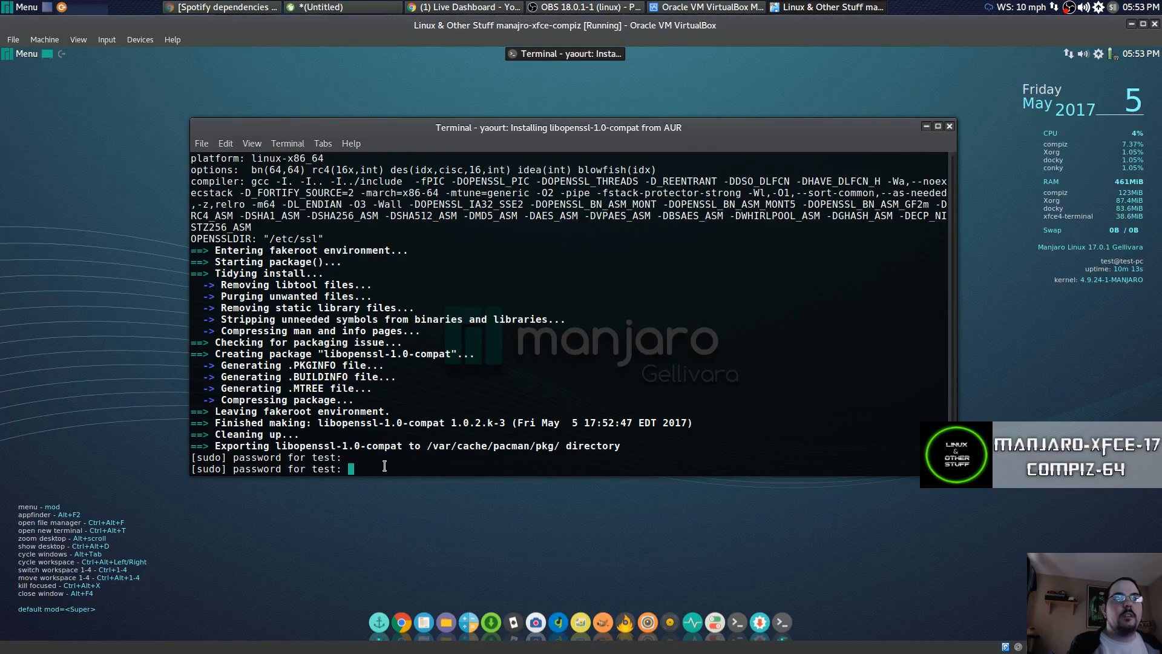
key("Return")
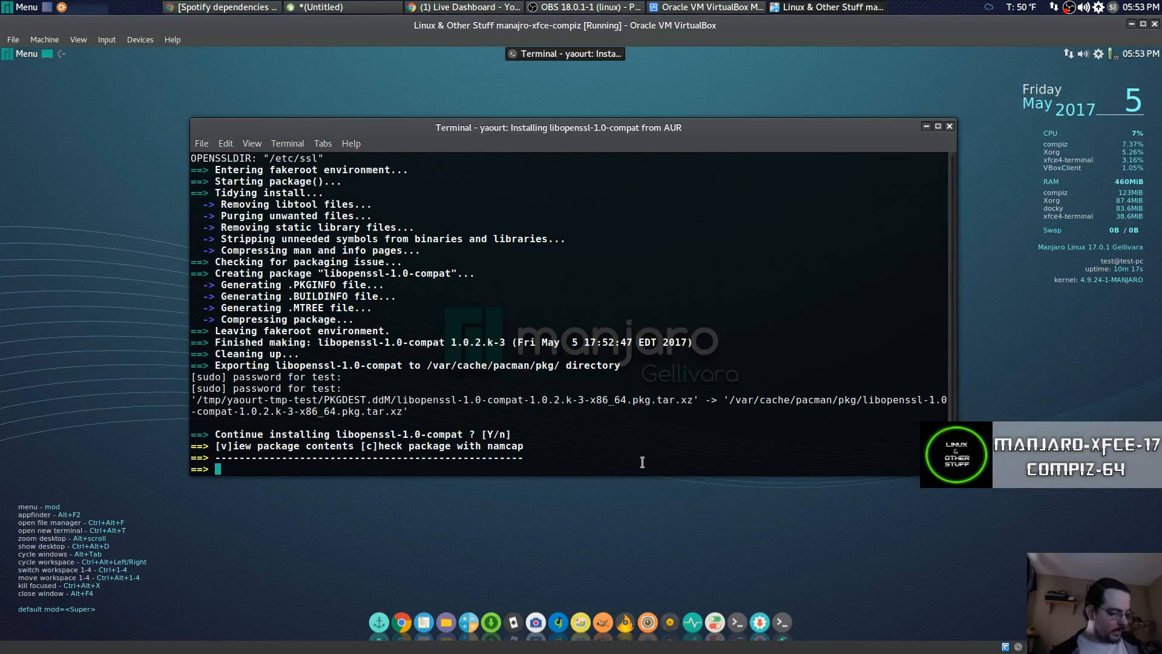
type("y")
key("Return")
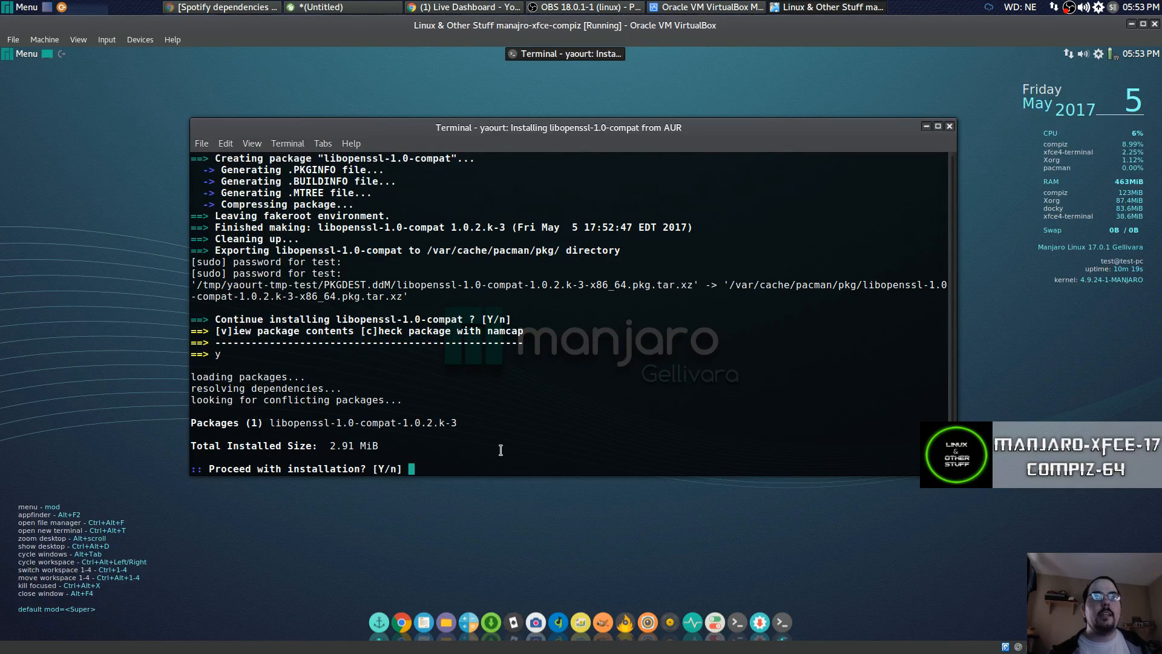
type("y")
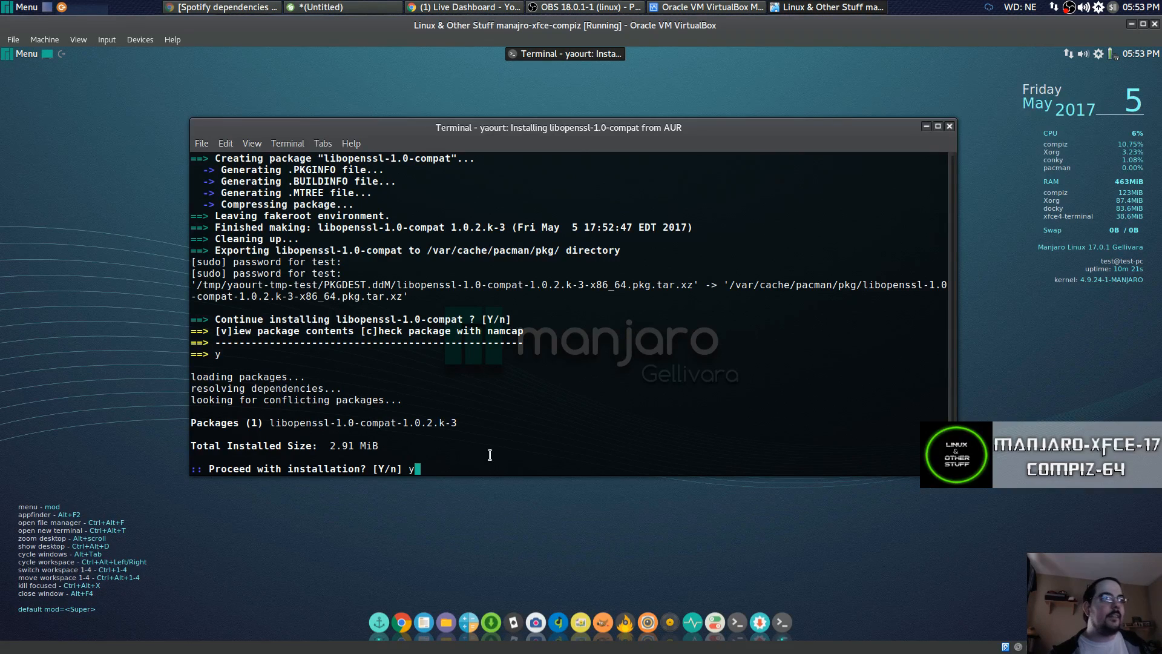
key("Return")
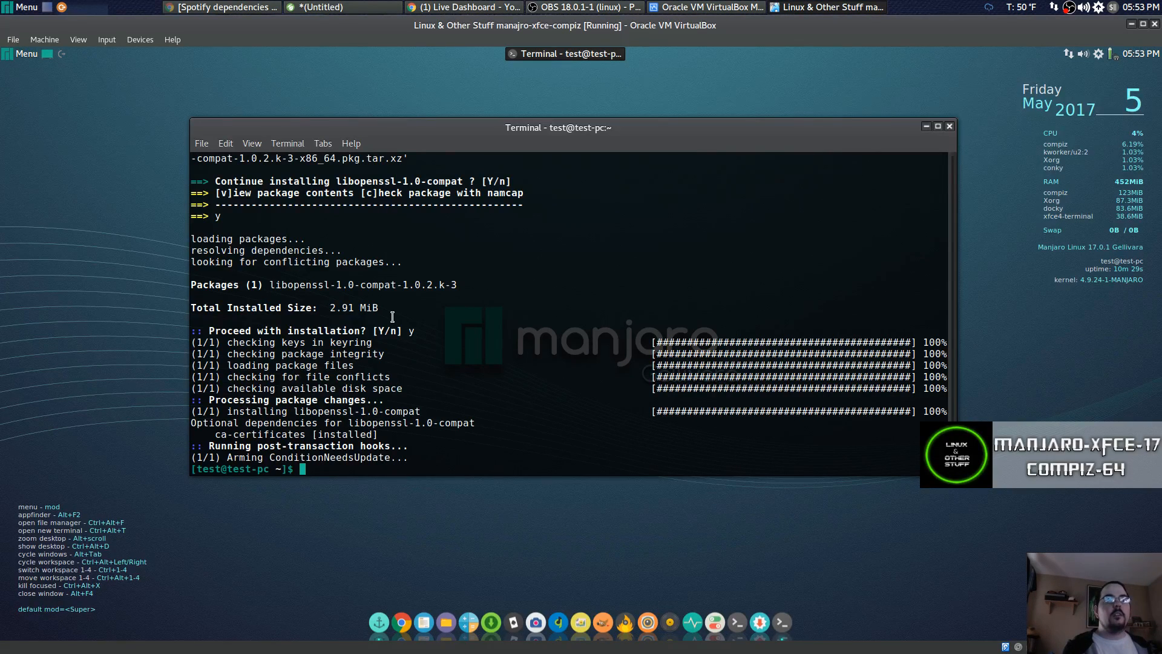
key("ctrl+l")
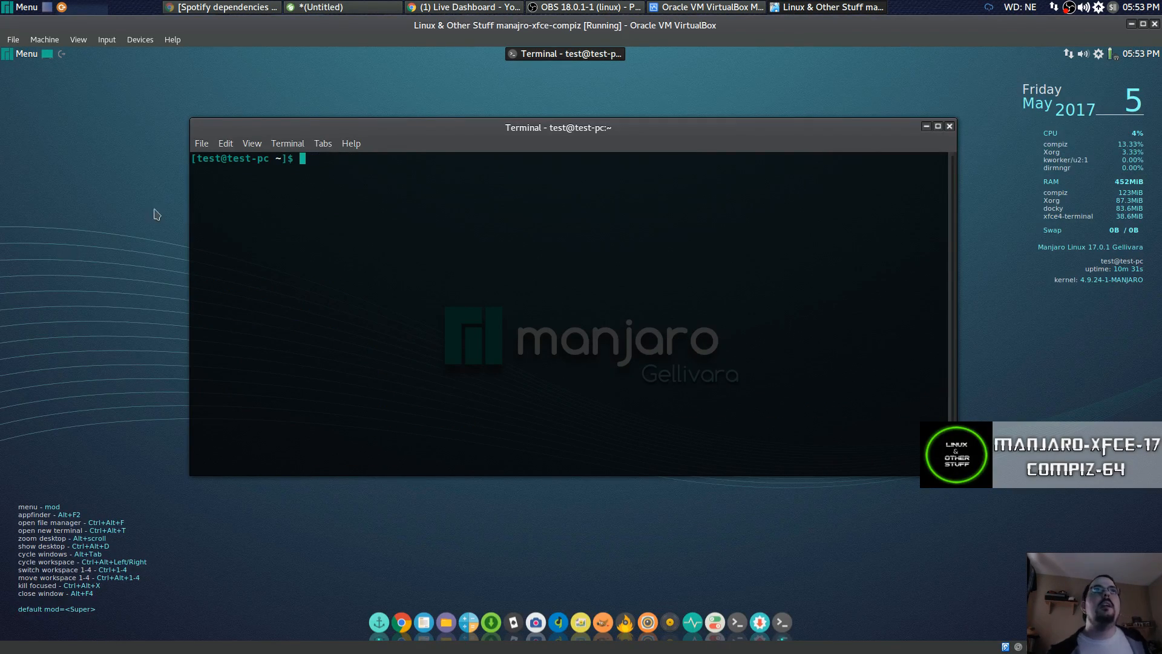
Copy the gpg --recv-keys line from the Leafpad notes.
left_click(315, 8)
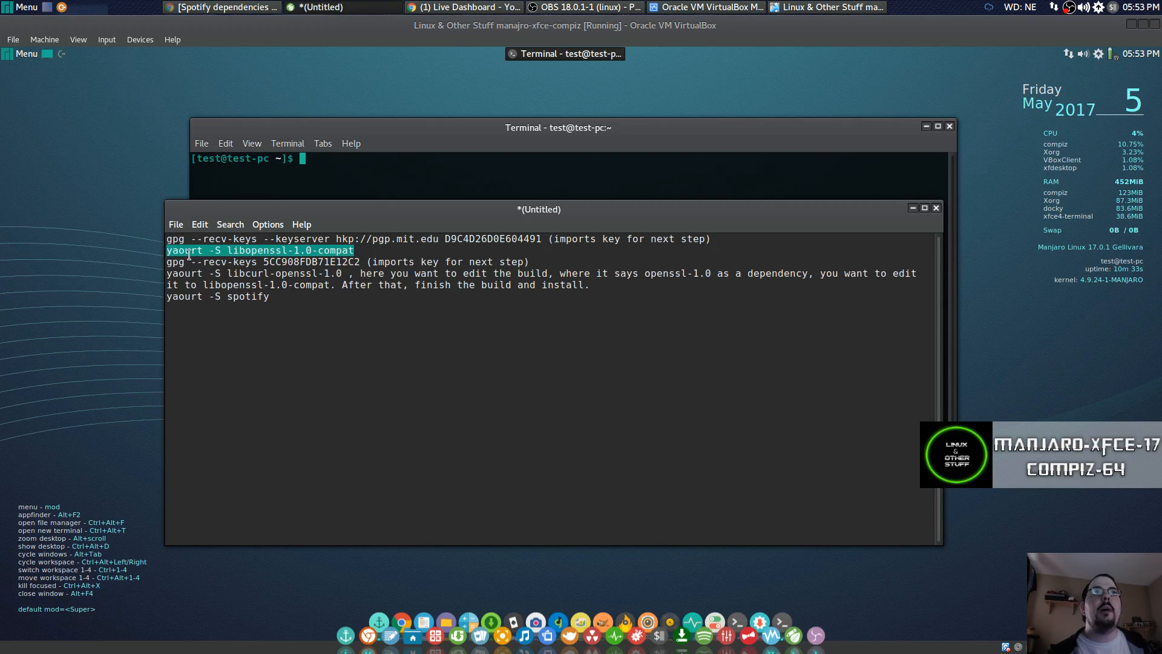
left_click(363, 246)
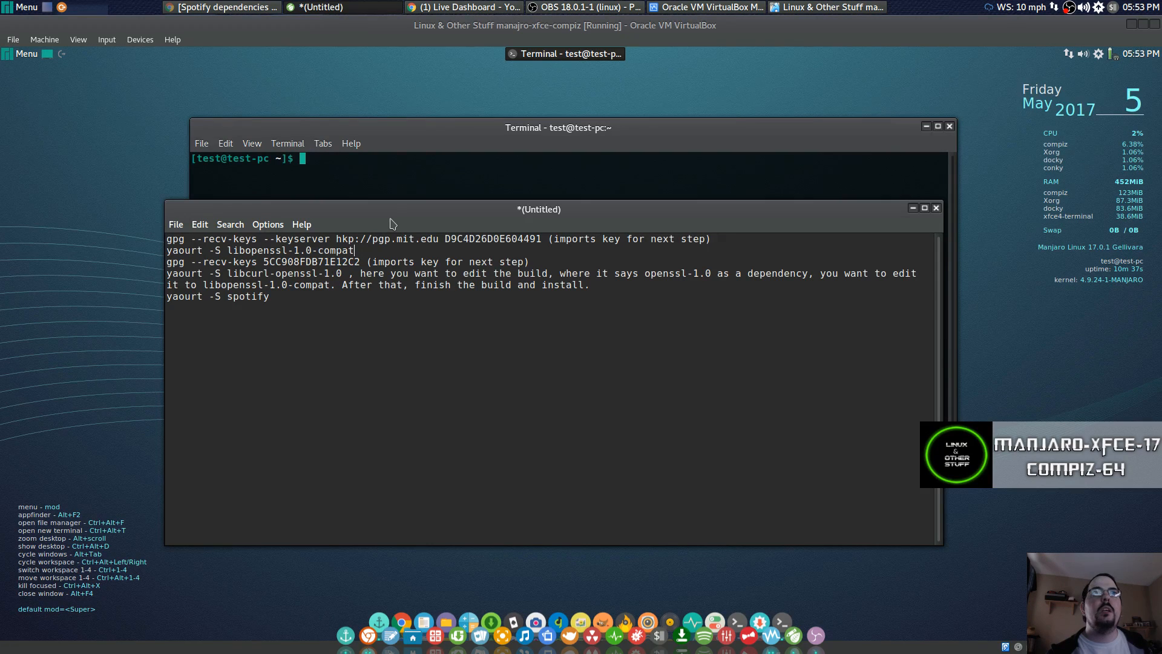
left_click_drag(362, 211, 428, 282)
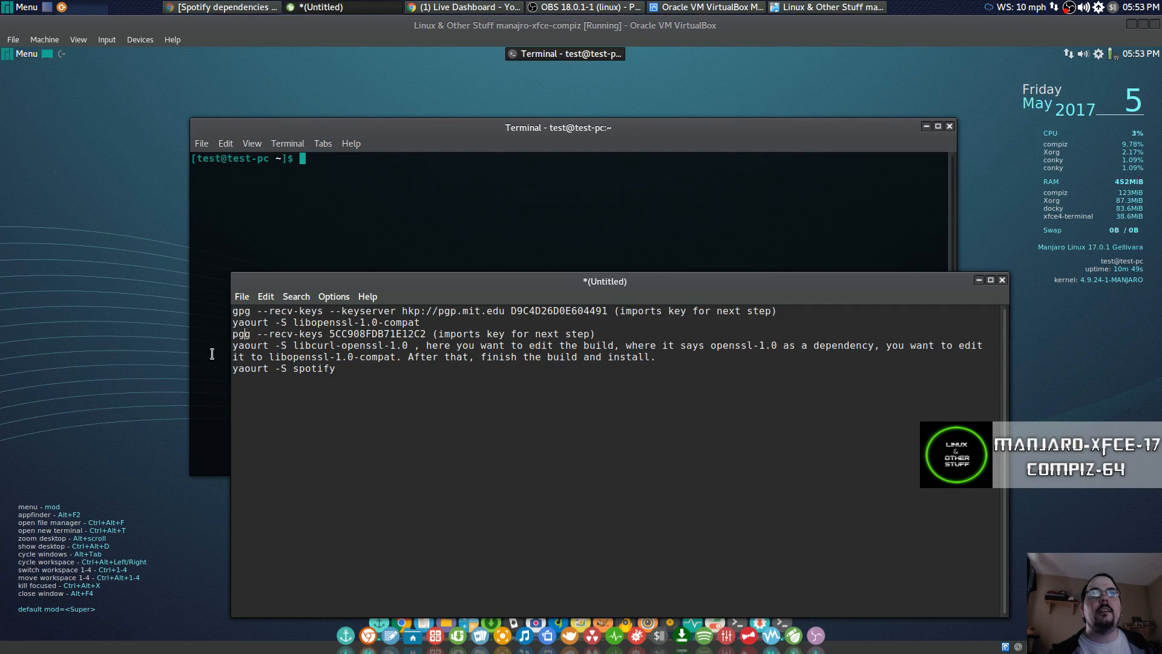
left_click(264, 296)
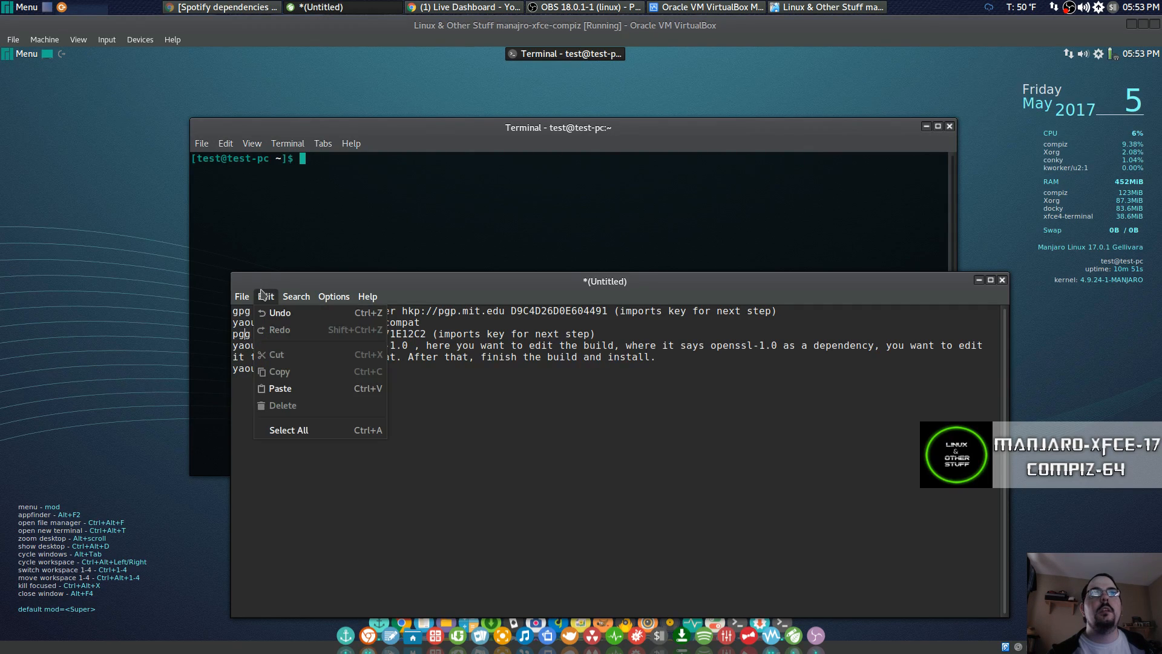
left_click(265, 307)
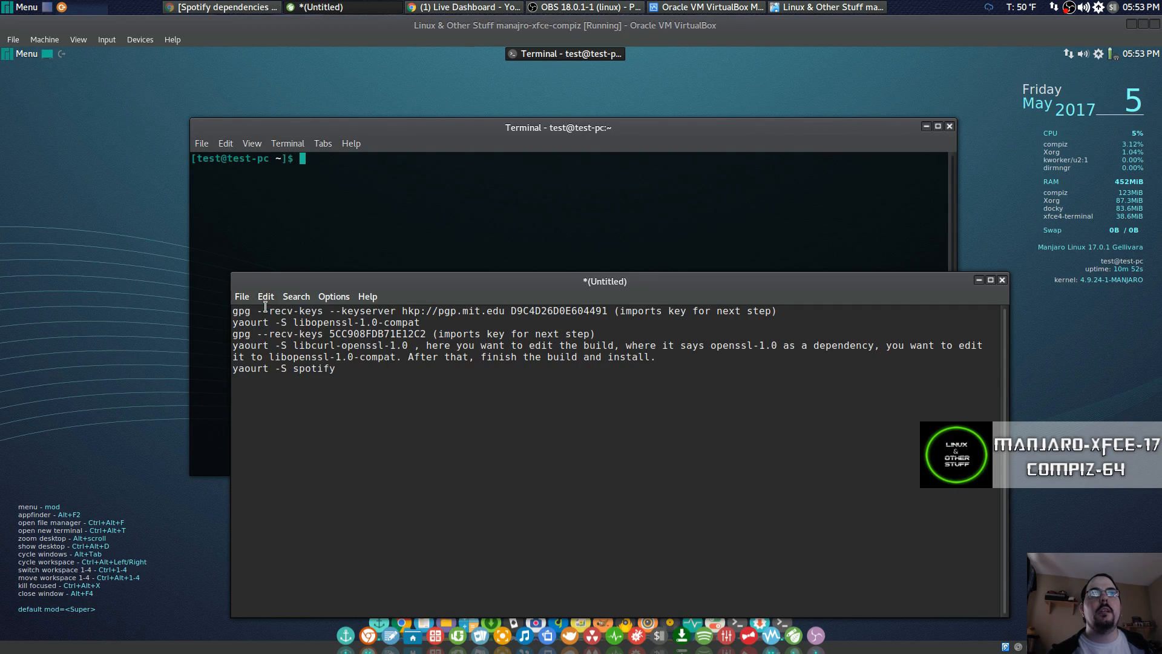
triple_click(237, 334)
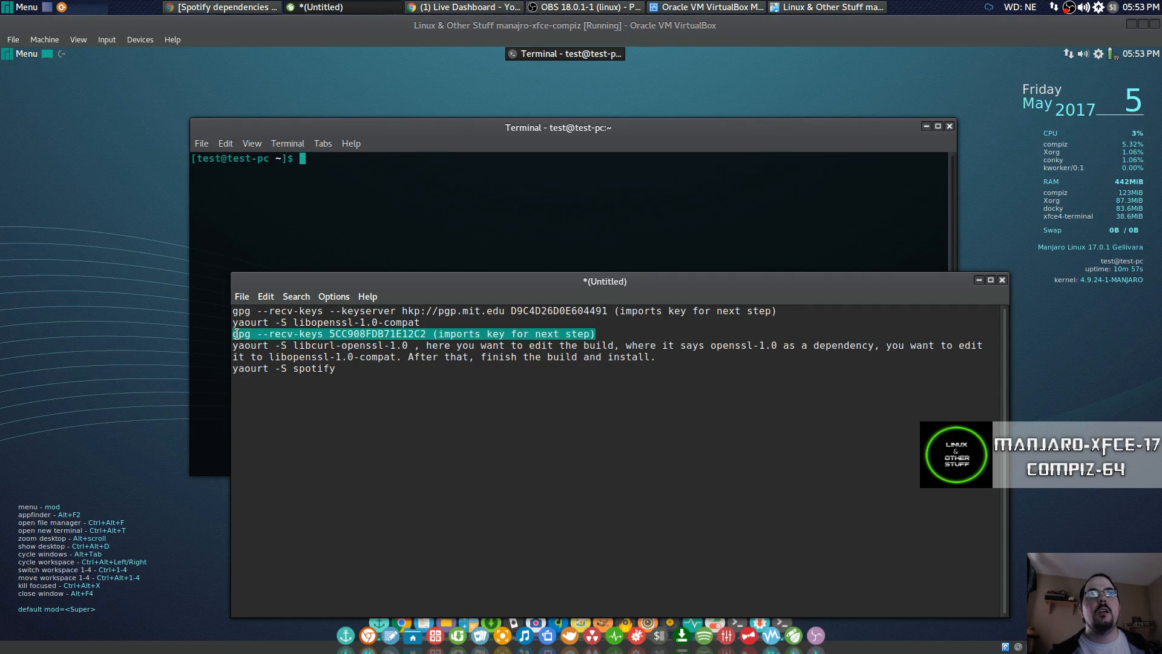
right_click(237, 338)
left_click(260, 359)
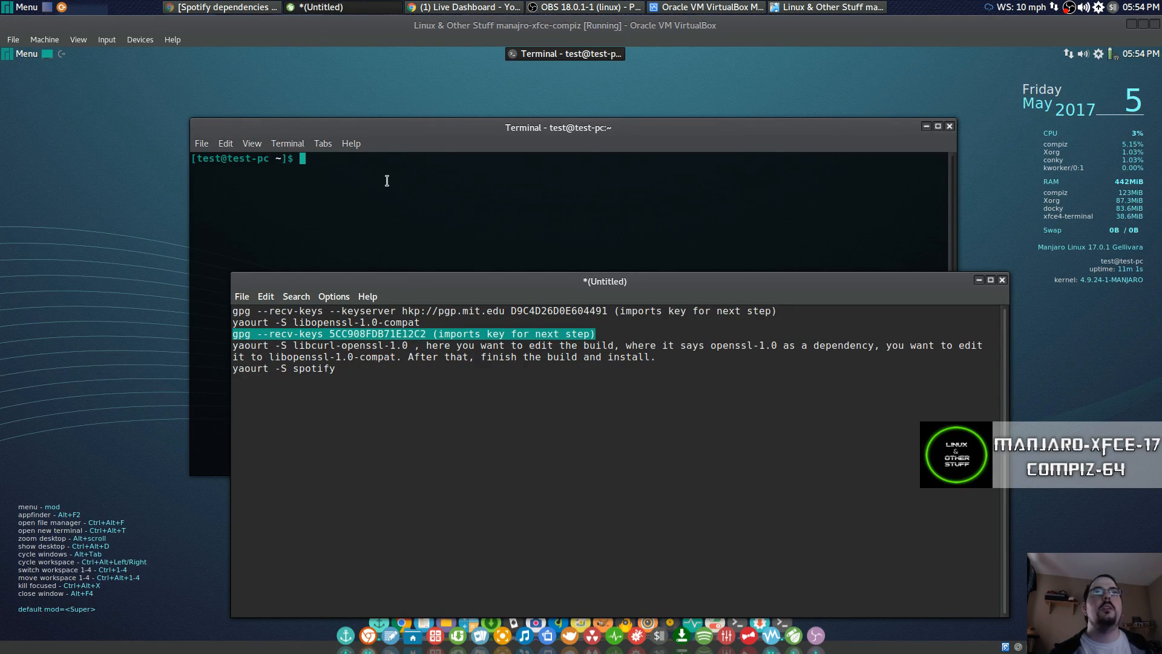
Run the pasted gpg command without its trailing comment to import key 5CC908FDB71E12C2, then clear.
left_click(388, 186)
right_click(387, 181)
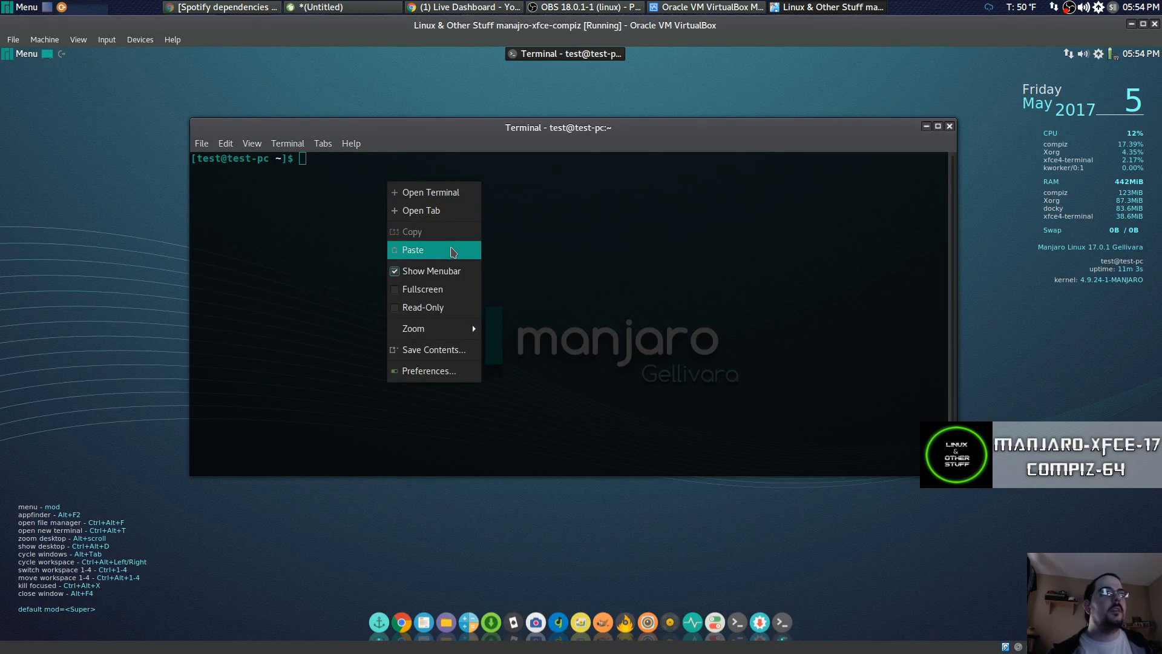
left_click(431, 255)
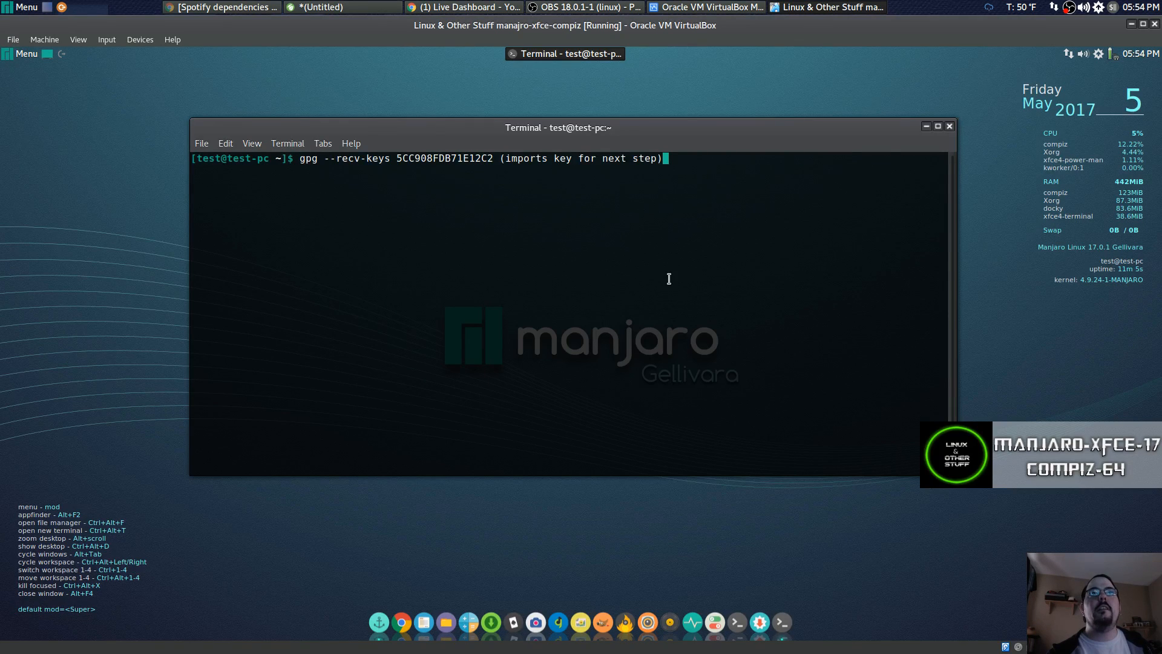
key("Return")
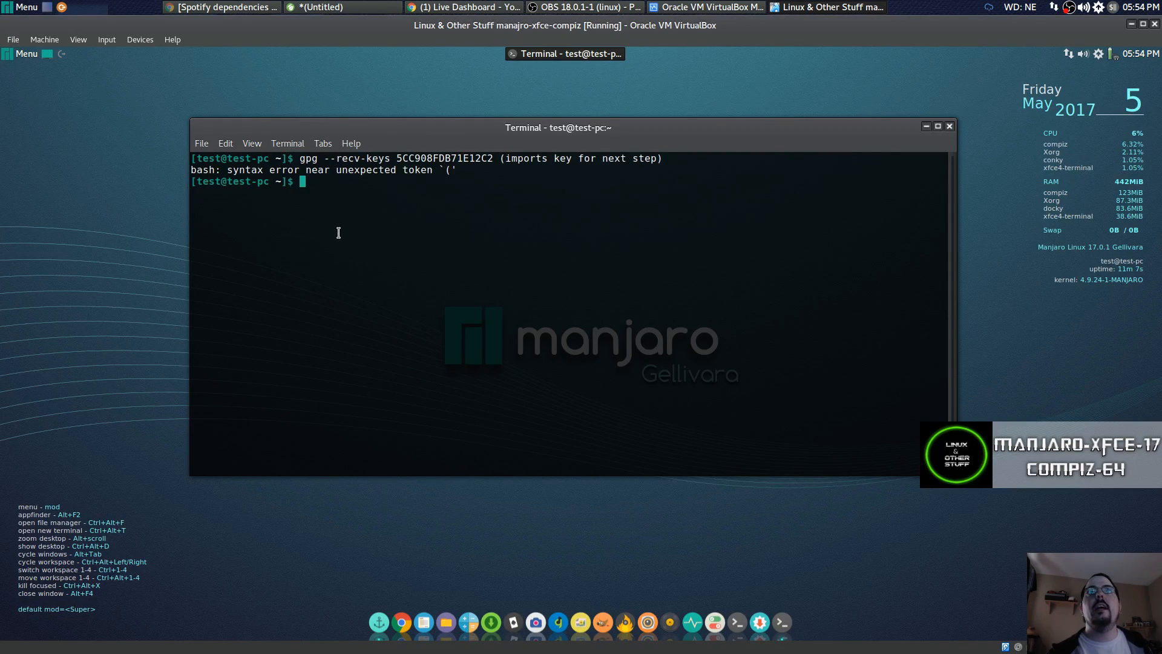
key("Up")
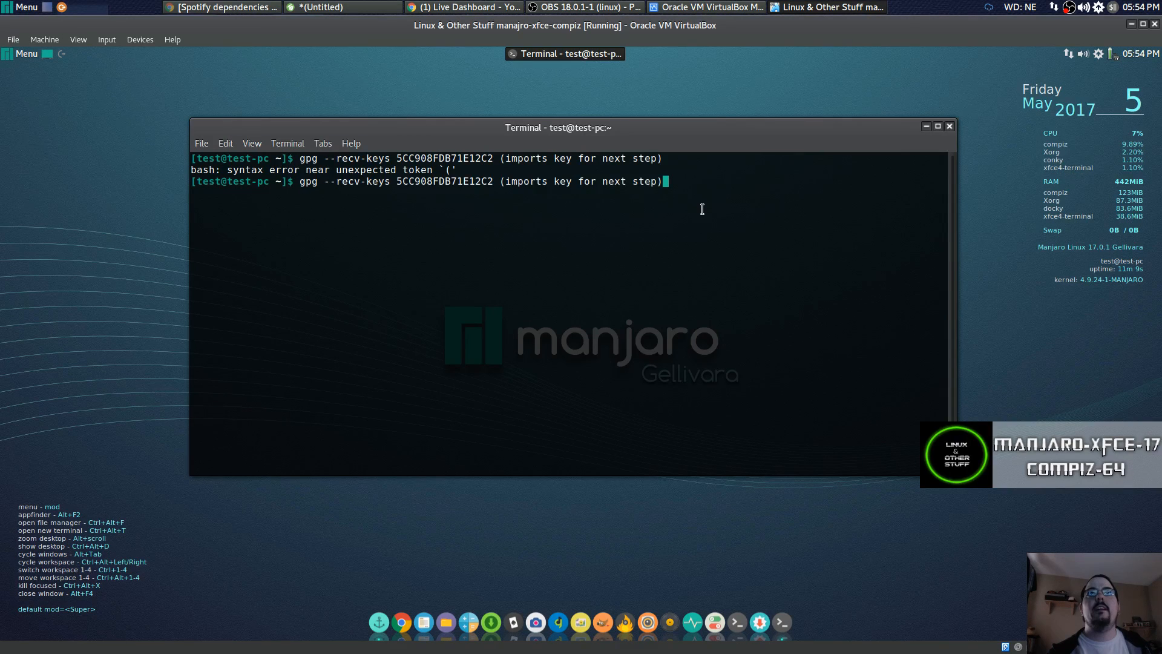
key("BackSpace")
key("BackSpace")
key("BackSpace")
key("BackSpace")
key("BackSpace")
key("BackSpace")
key("BackSpace")
key("BackSpace")
key("BackSpace")
key("BackSpace")
key("BackSpace")
key("BackSpace")
key("BackSpace")
key("BackSpace")
key("BackSpace")
key("BackSpace")
key("BackSpace")
key("BackSpace")
key("BackSpace")
key("BackSpace")
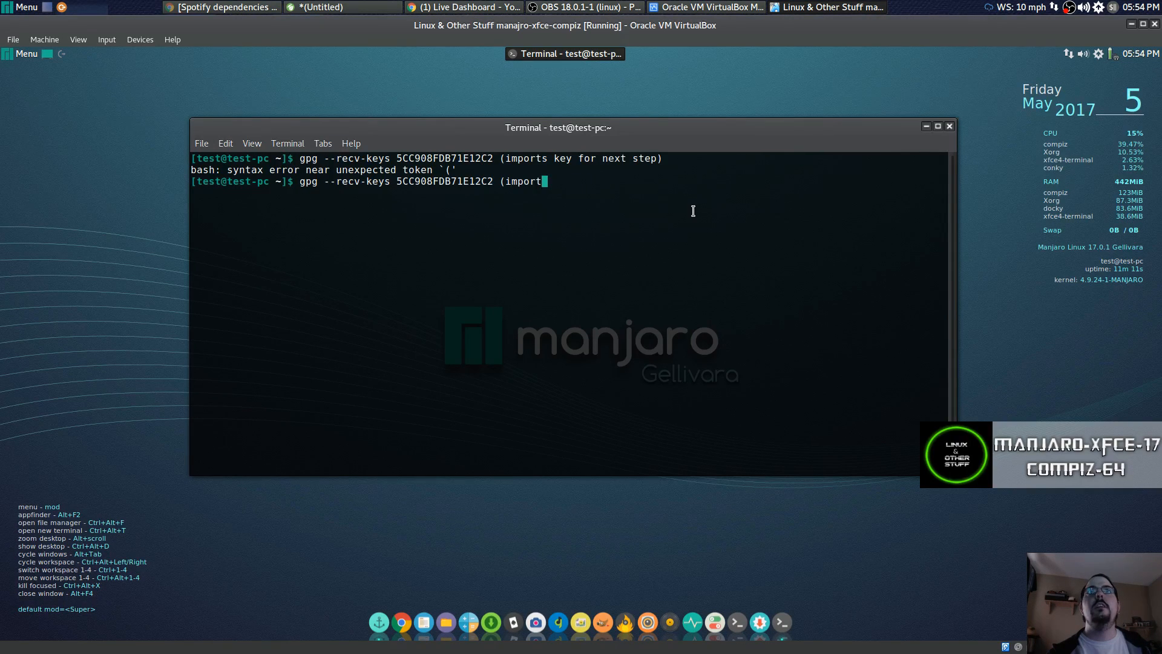
key("BackSpace")
key("BackSpace")
key("BackSpace")
key("BackSpace")
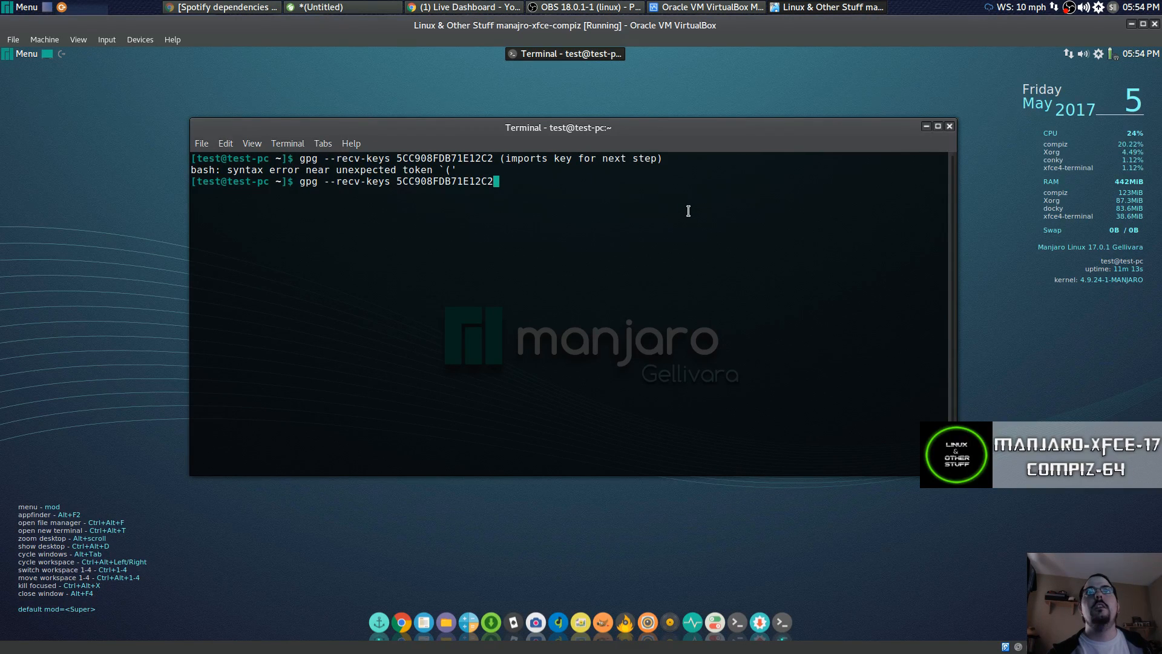
key("Return")
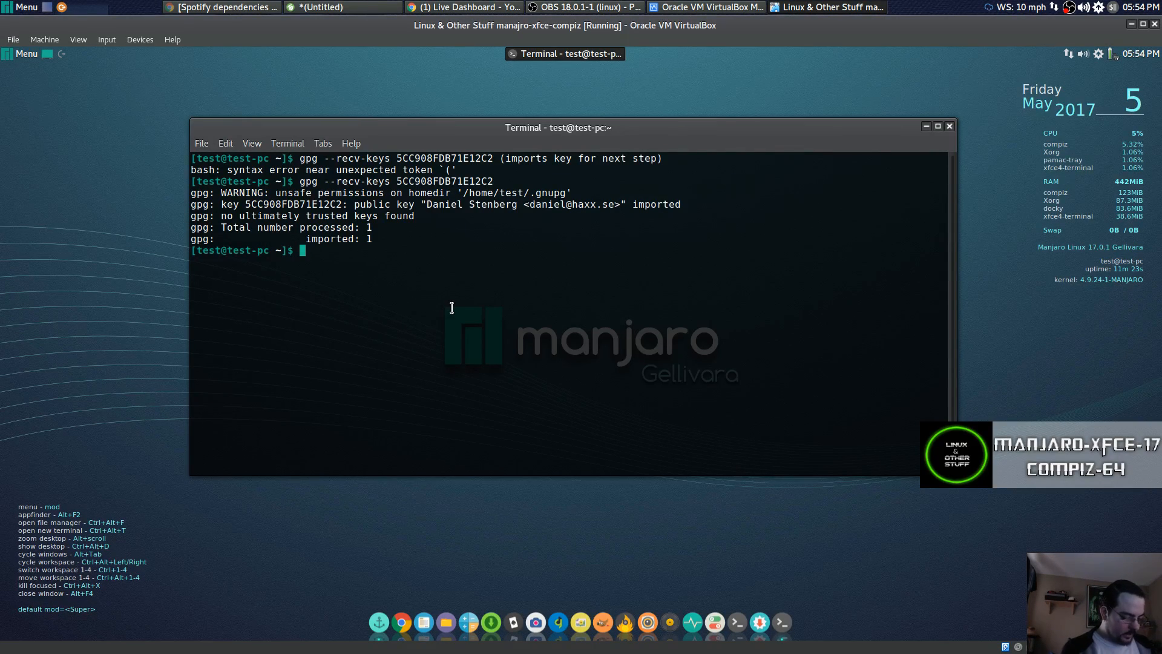
key("ctrl+l")
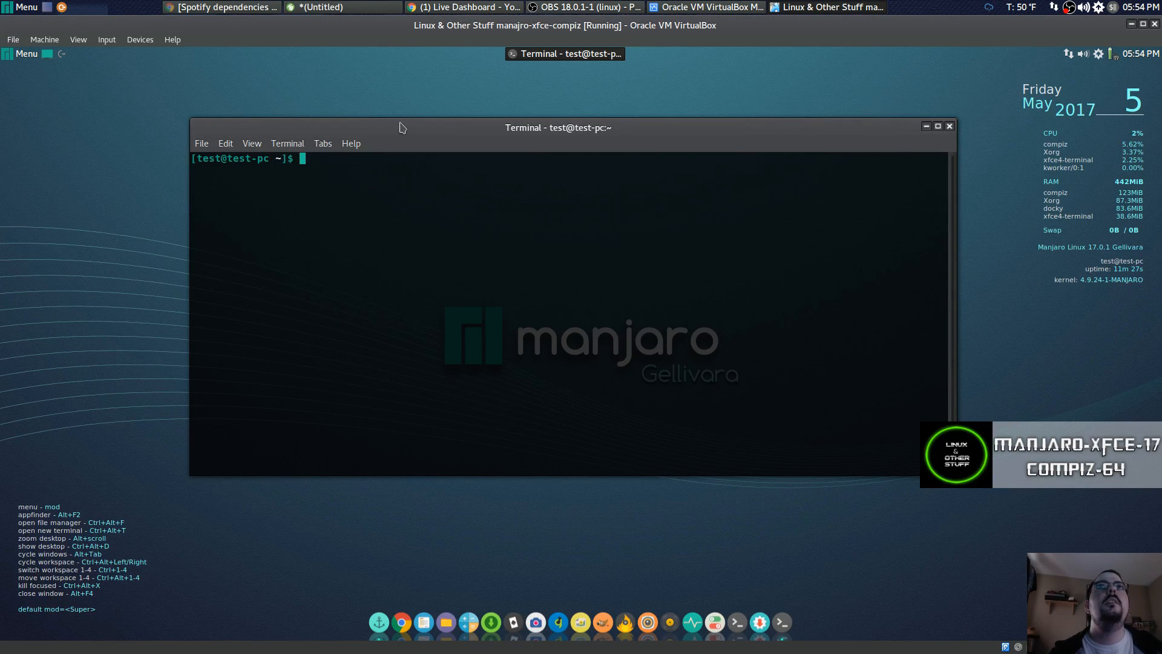
Copy the yaourt -S libcurl-openssl-1.0 line from the notes.
left_click(342, 7)
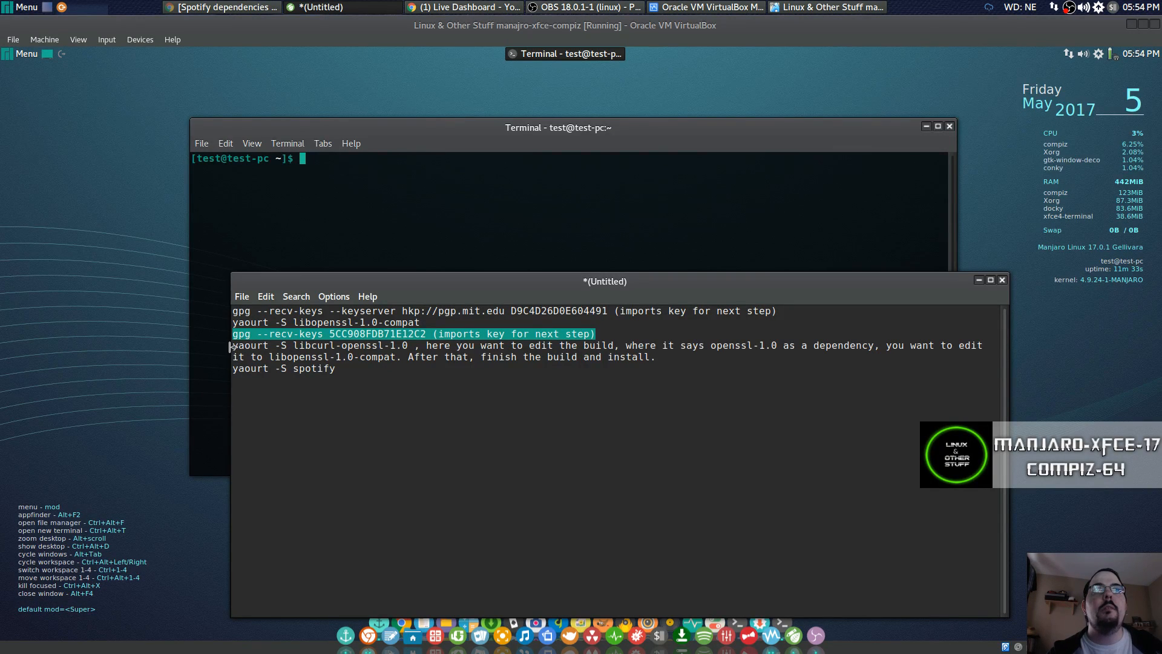
left_click_drag(232, 345, 405, 344)
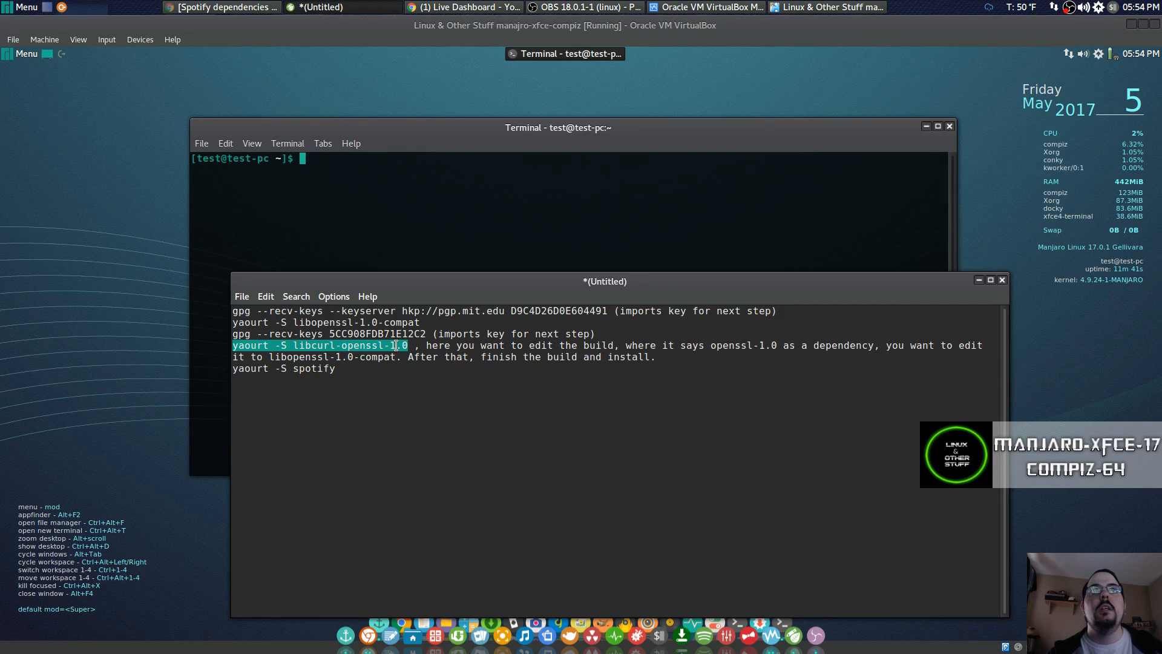
right_click(396, 346)
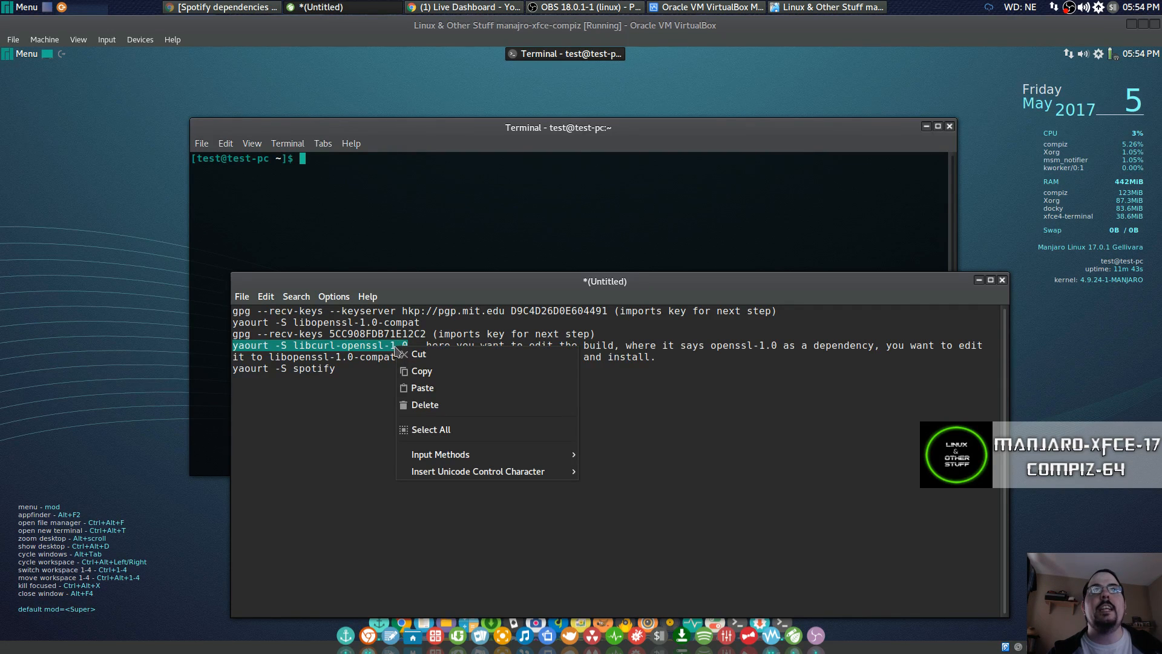
left_click(423, 374)
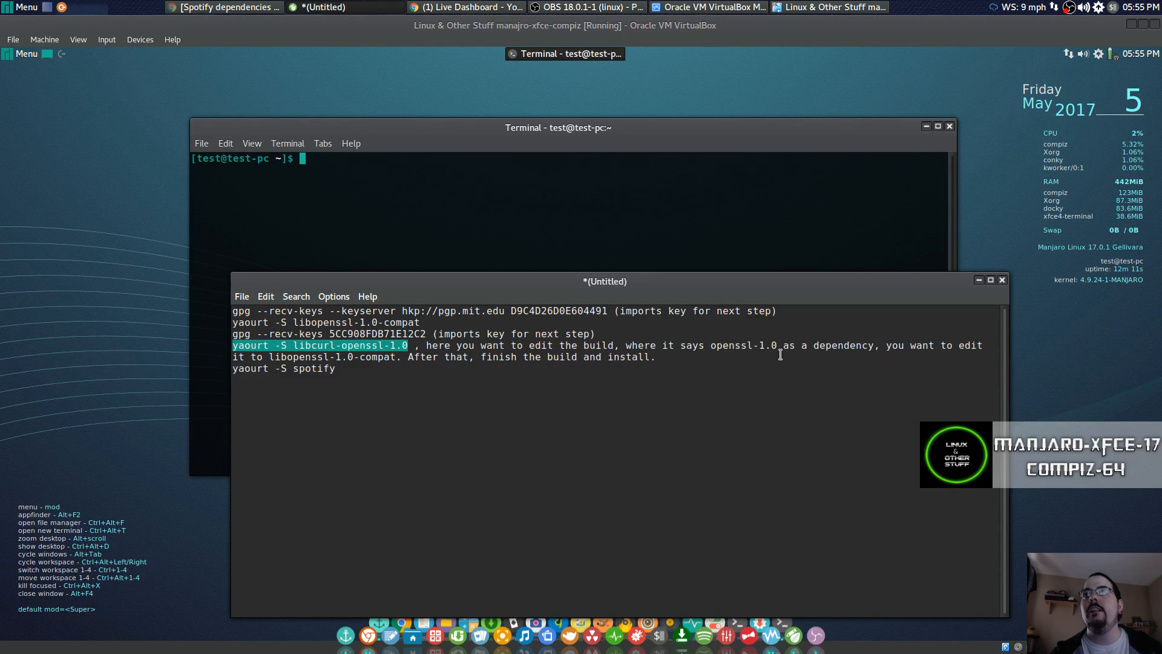
right_click(331, 351)
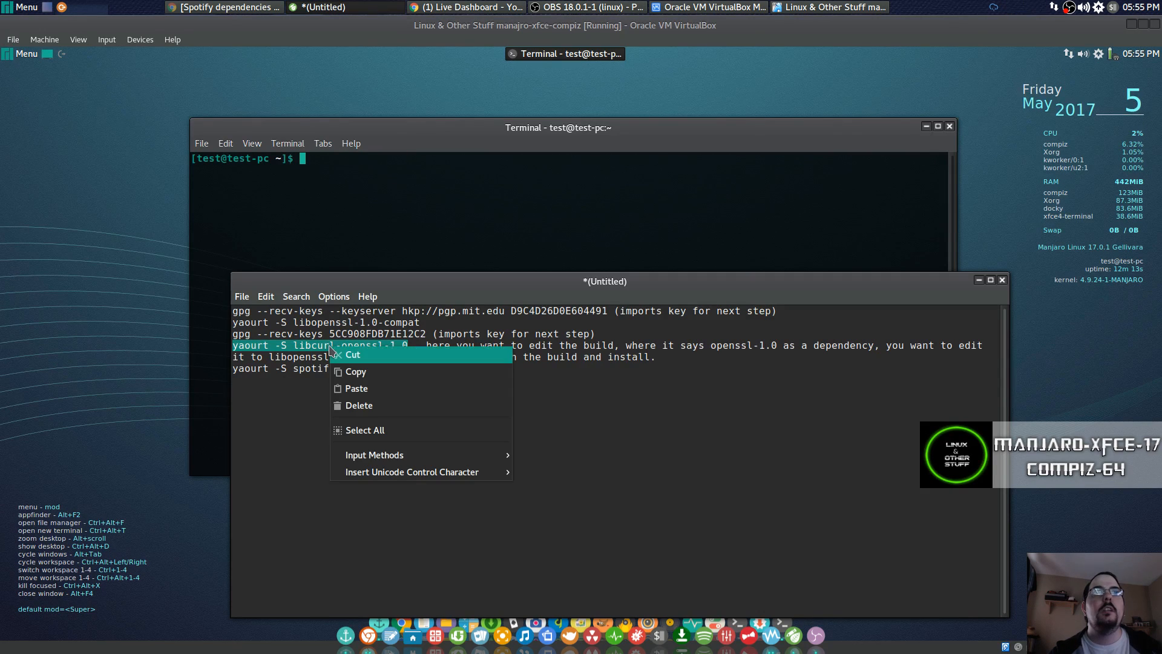
left_click(391, 373)
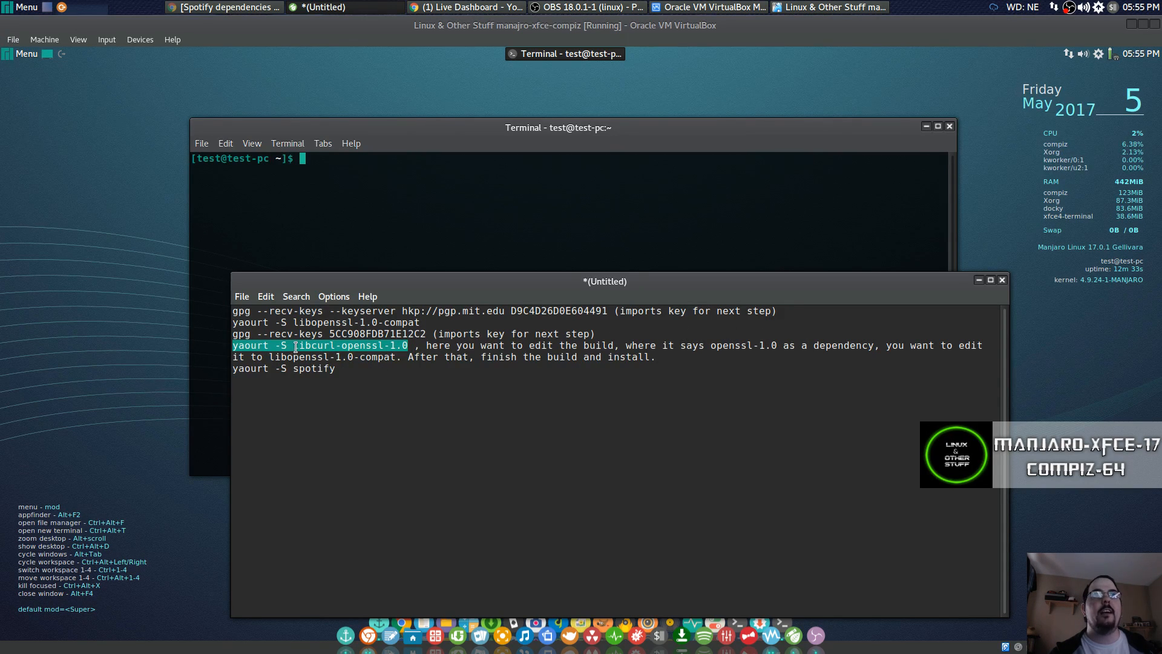
right_click(322, 351)
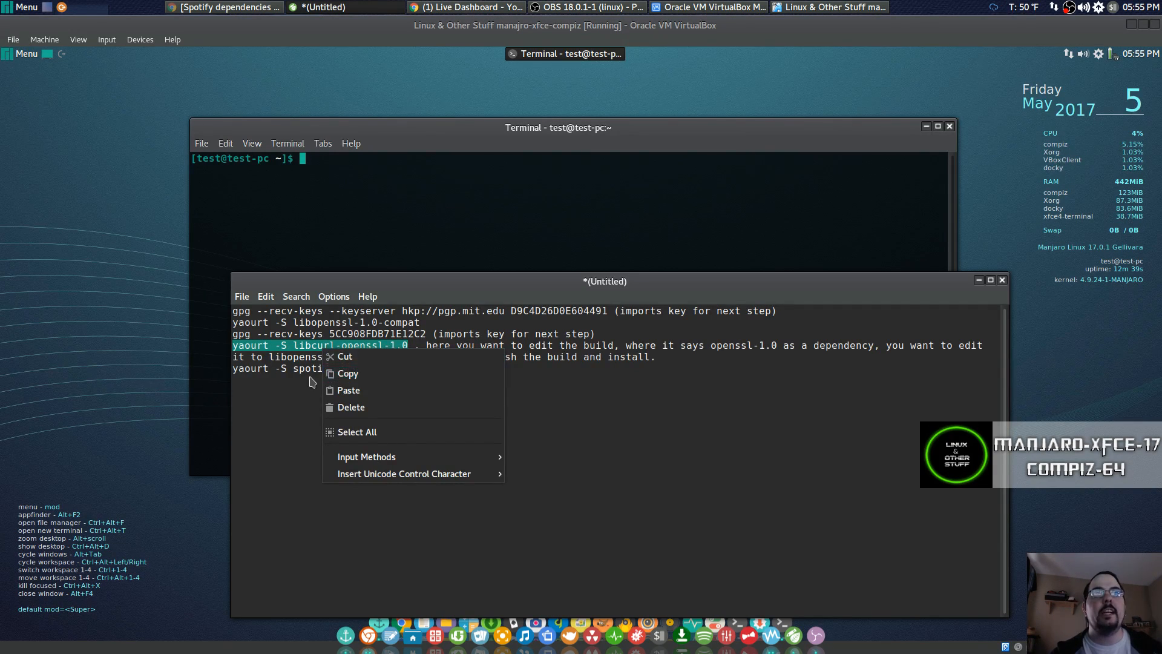
left_click(366, 380)
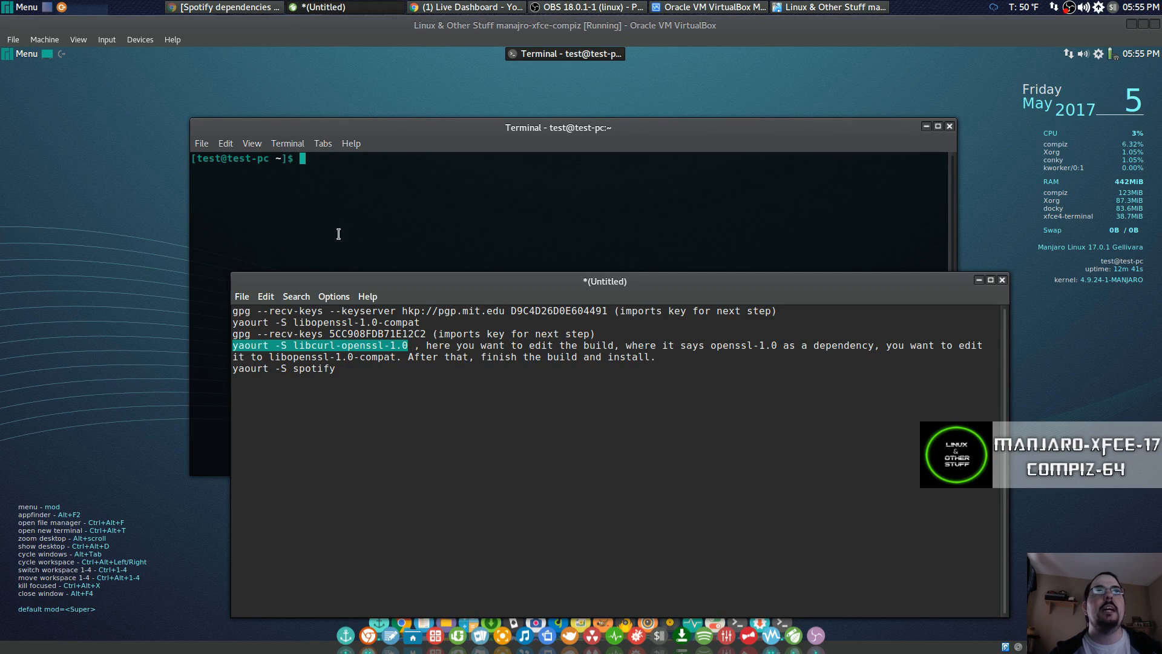
Paste and run yaourt -S libcurl-openssl-1.0 in the VM terminal.
left_click(364, 190)
right_click(385, 186)
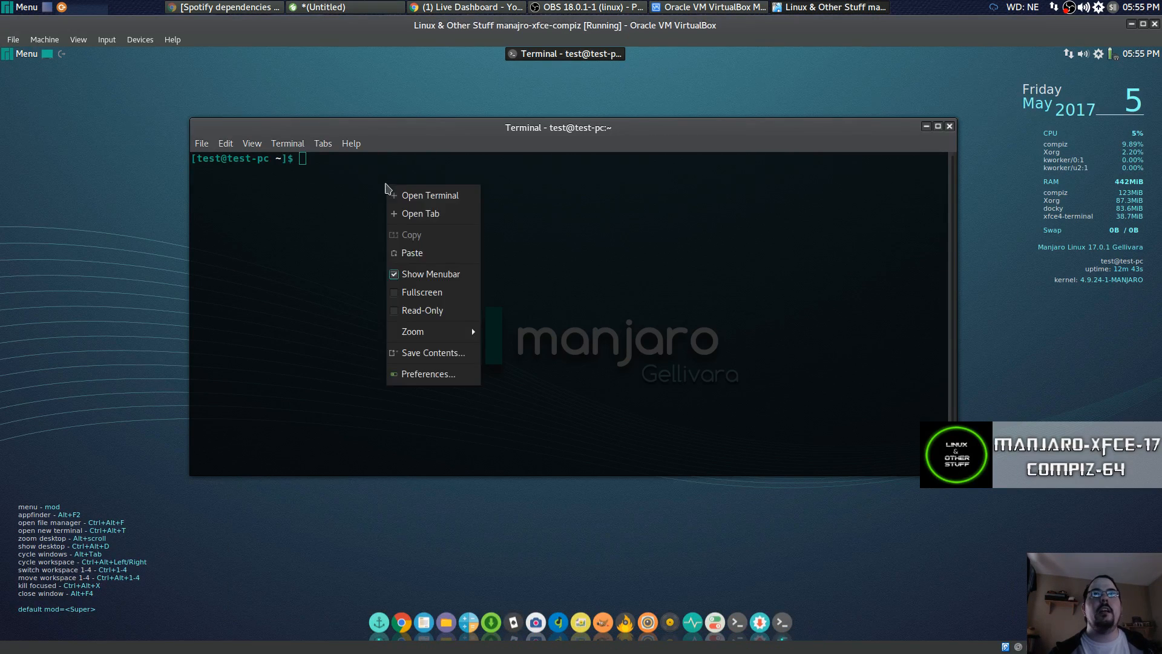
left_click(418, 253)
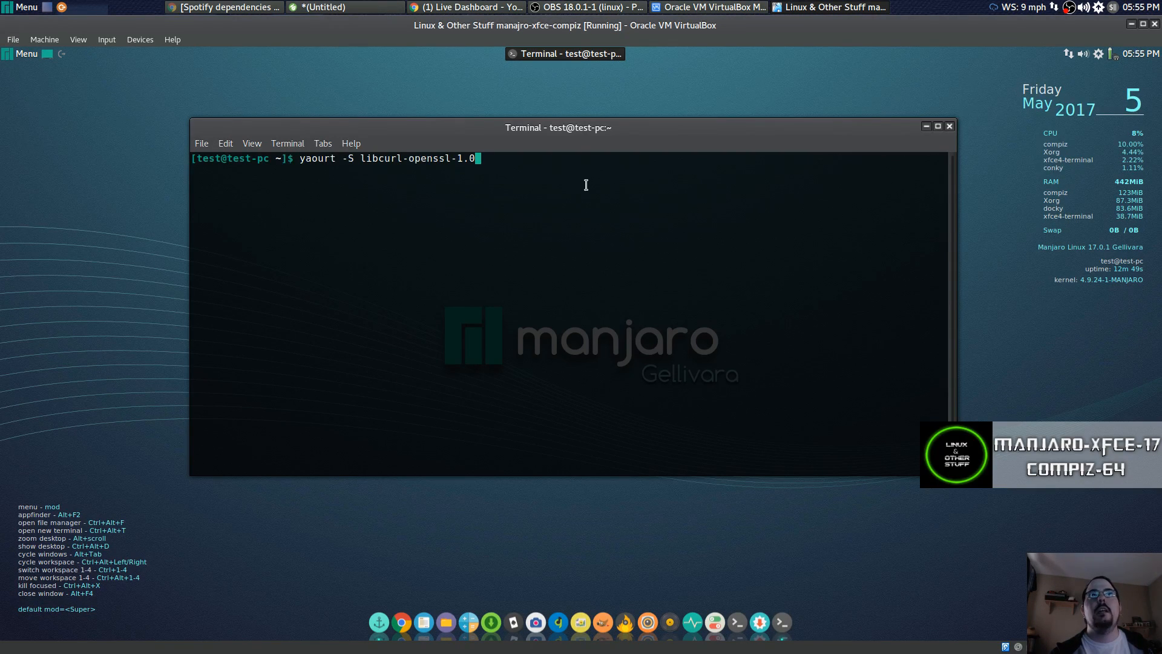
key("Return")
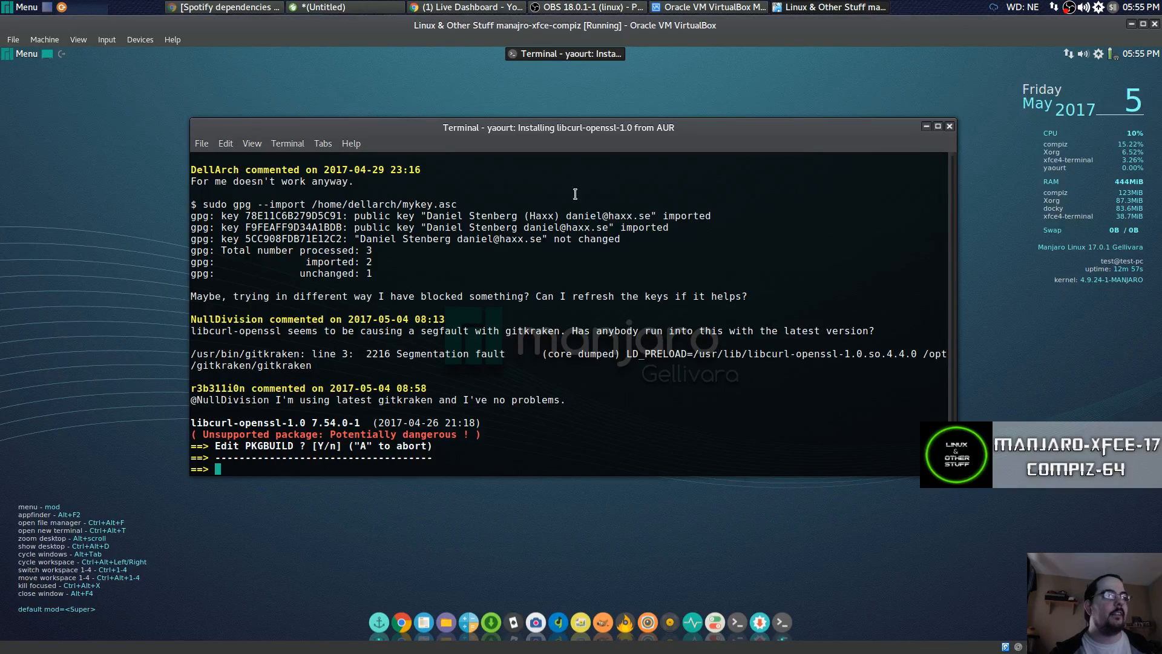
Install the leafpad package through Add/Remove Software with authentication, then close Pamac.
left_click(758, 612)
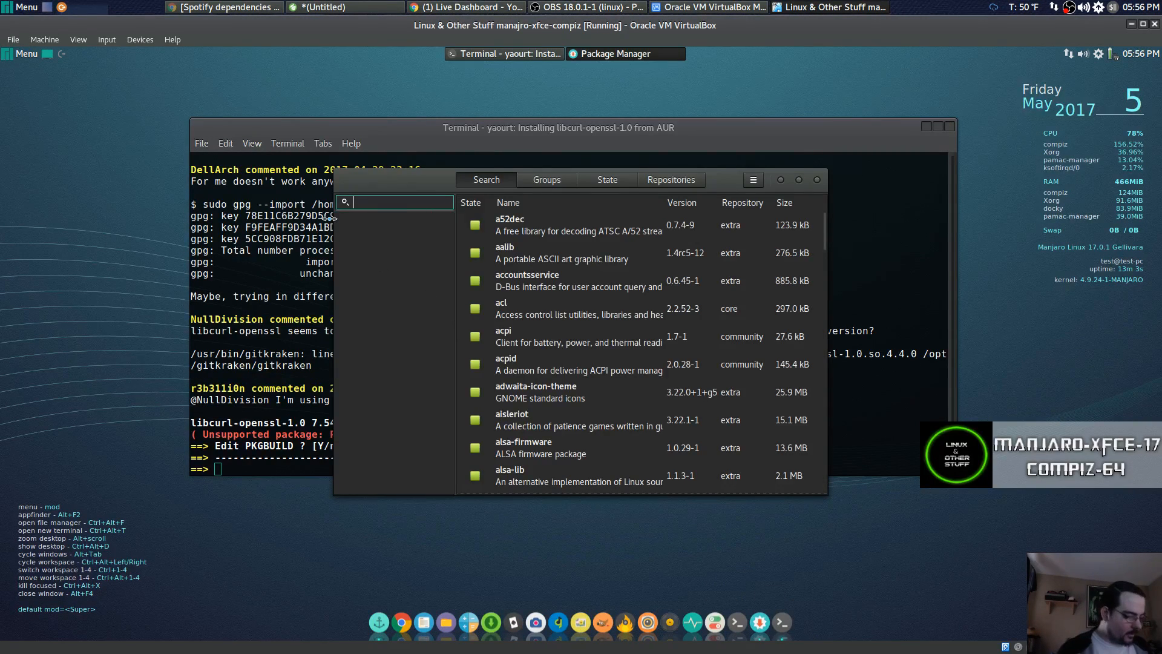
type("leafpad")
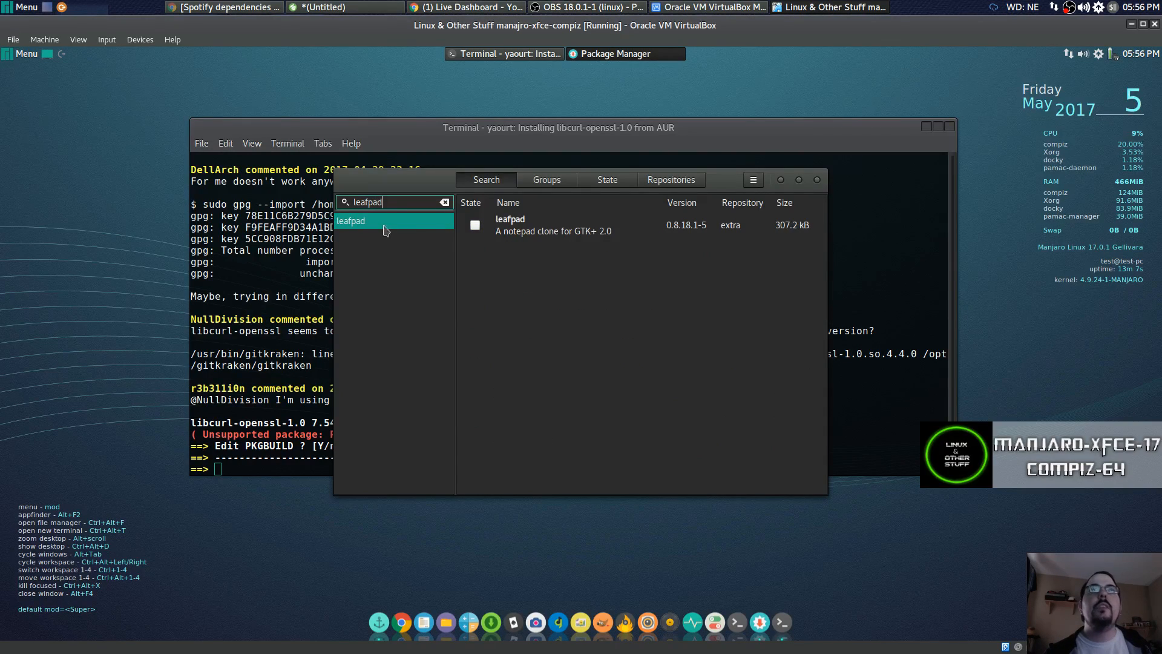
left_click(475, 227)
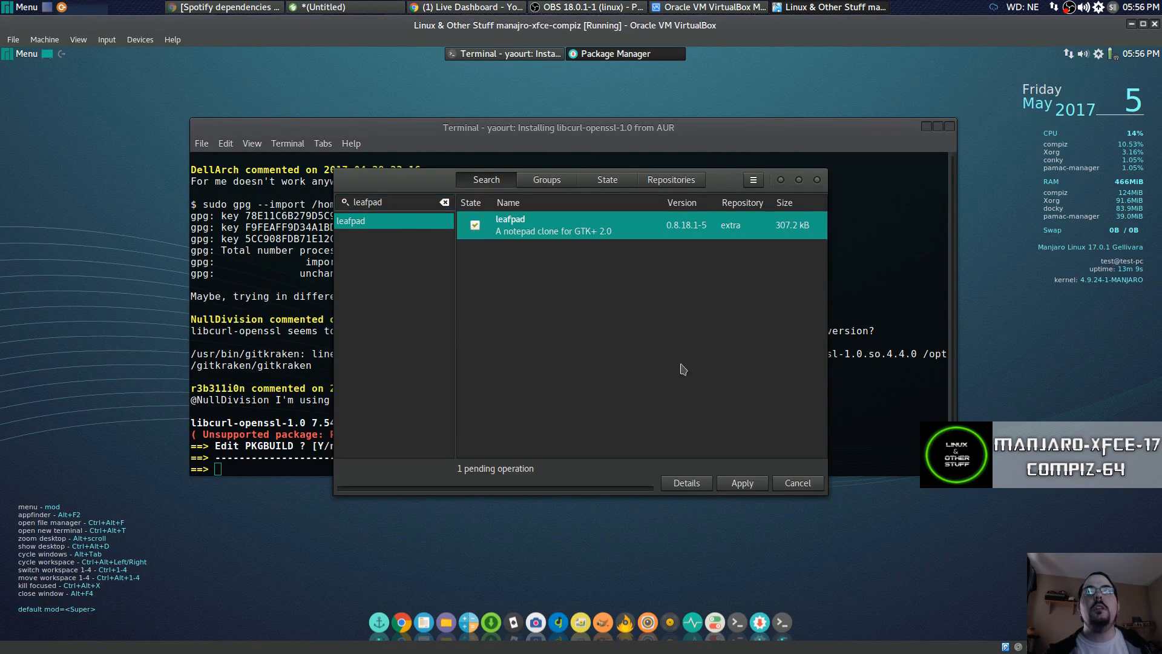
left_click(744, 484)
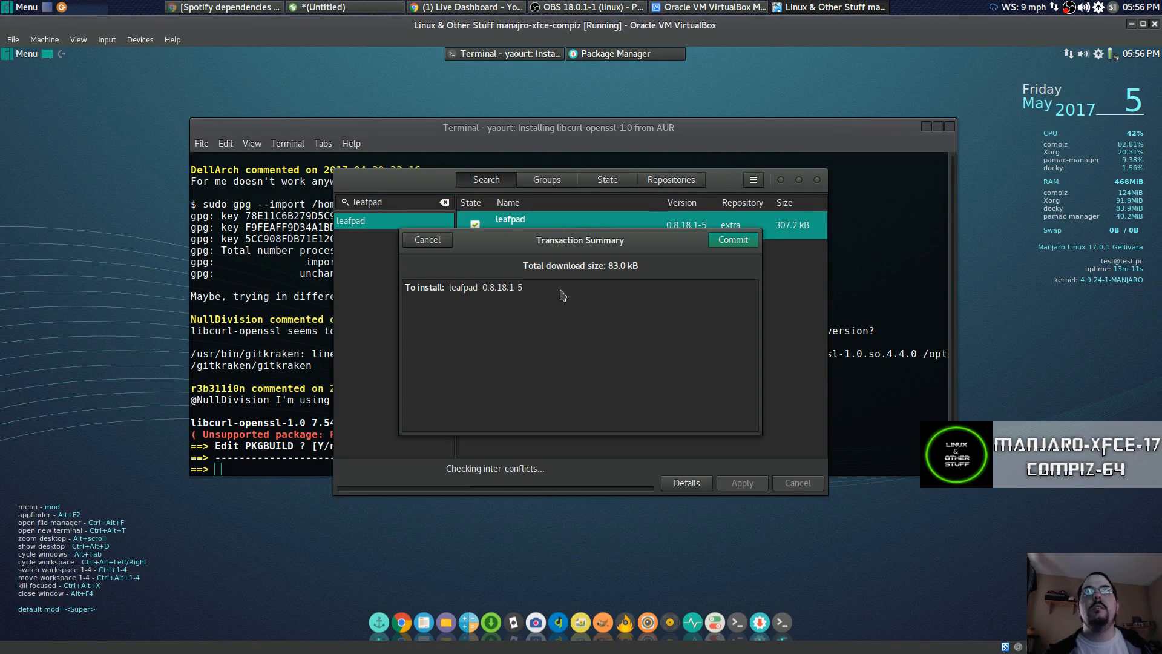
left_click(739, 243)
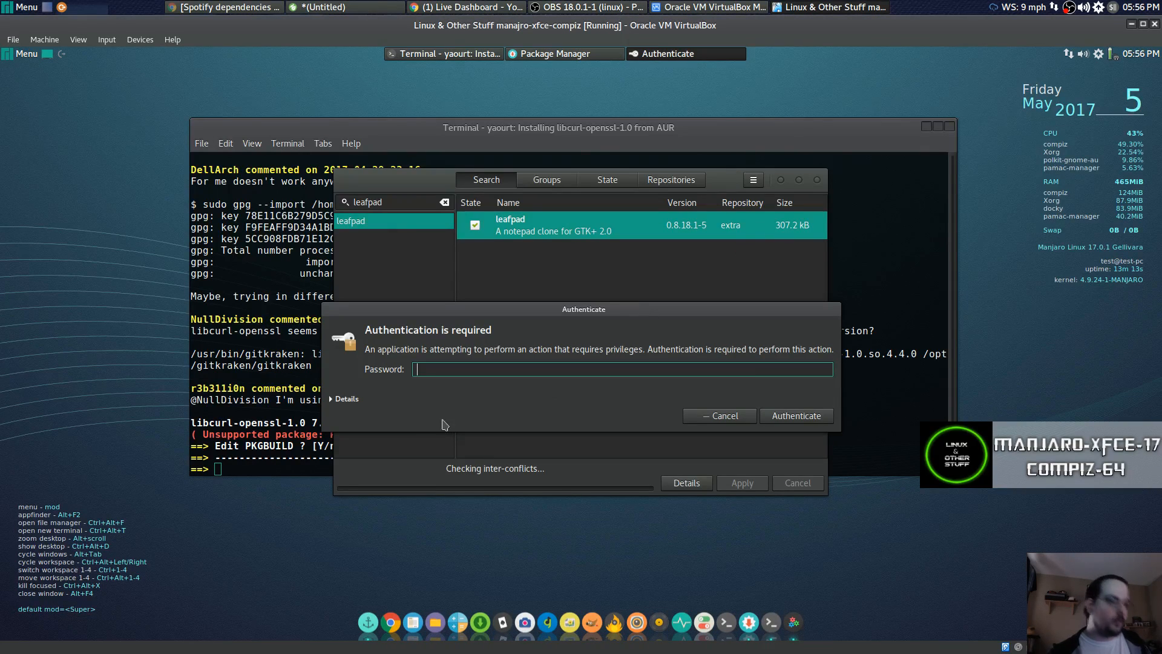
type("****")
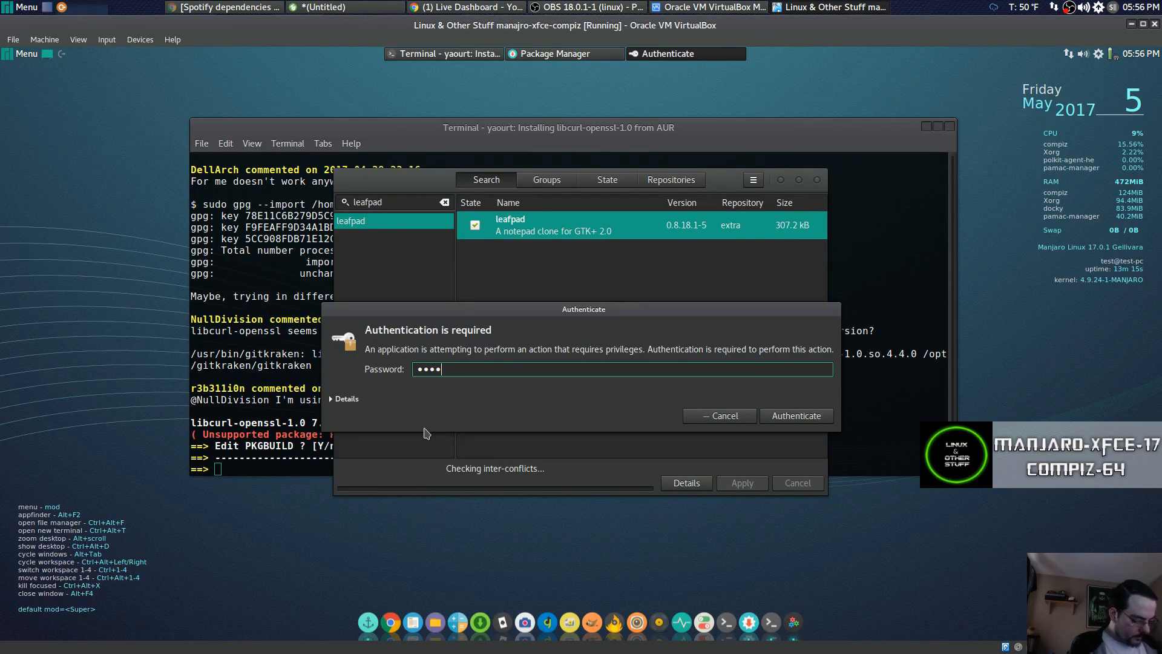
key("BackSpace")
key("BackSpace")
key("BackSpace")
key("BackSpace")
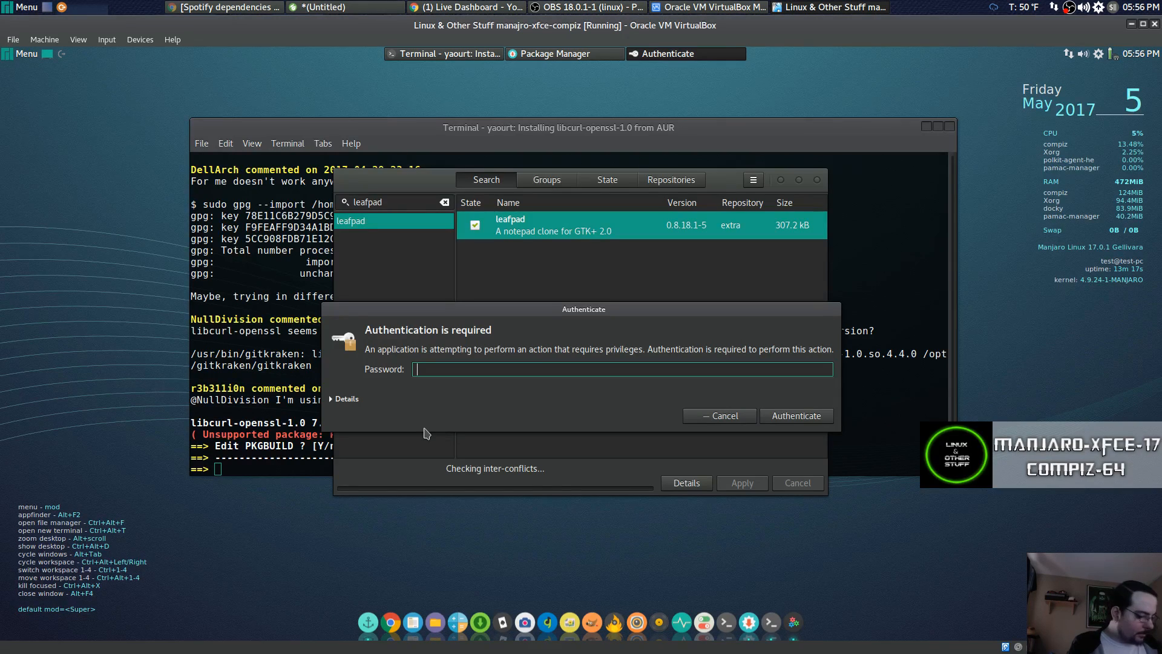
key("Escape")
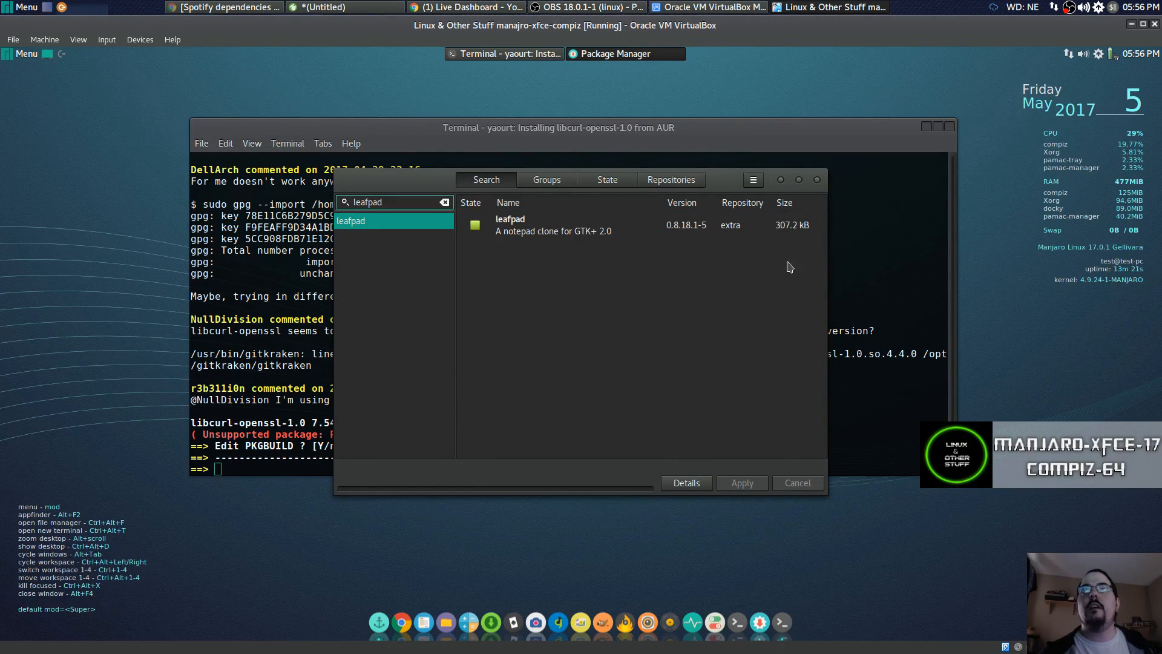
left_click(817, 180)
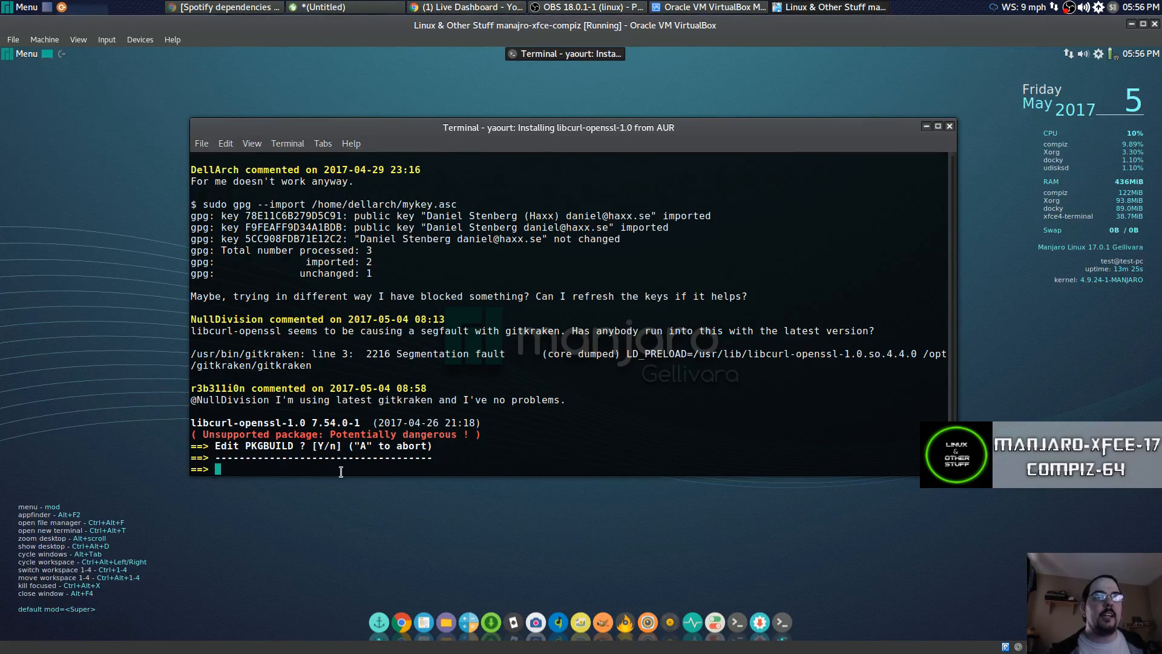
Answer y to editing the libcurl-openssl-1.0 PKGBUILD and choose leafpad as the editor.
type("y")
key("Return")
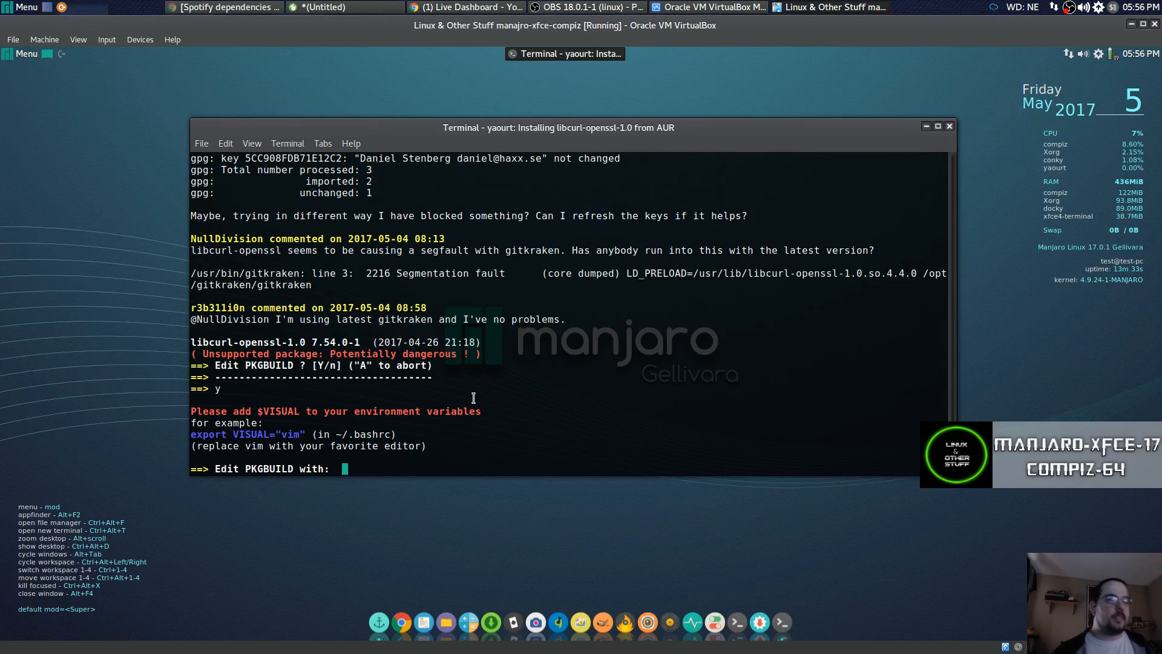
type("leafpad")
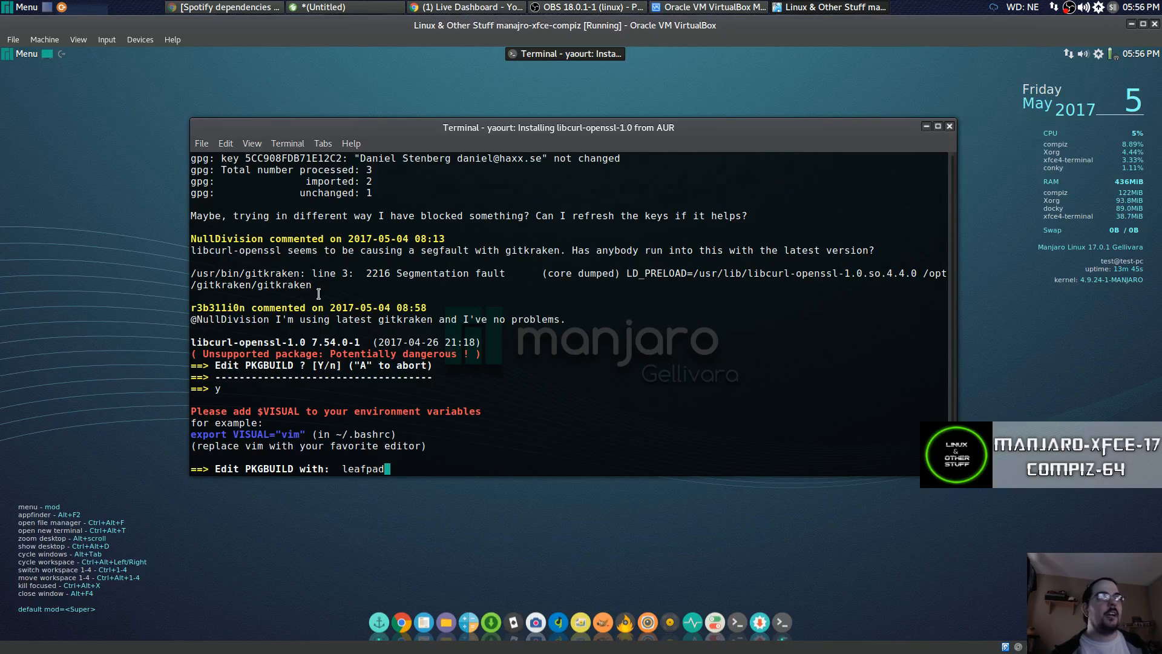
key("Return")
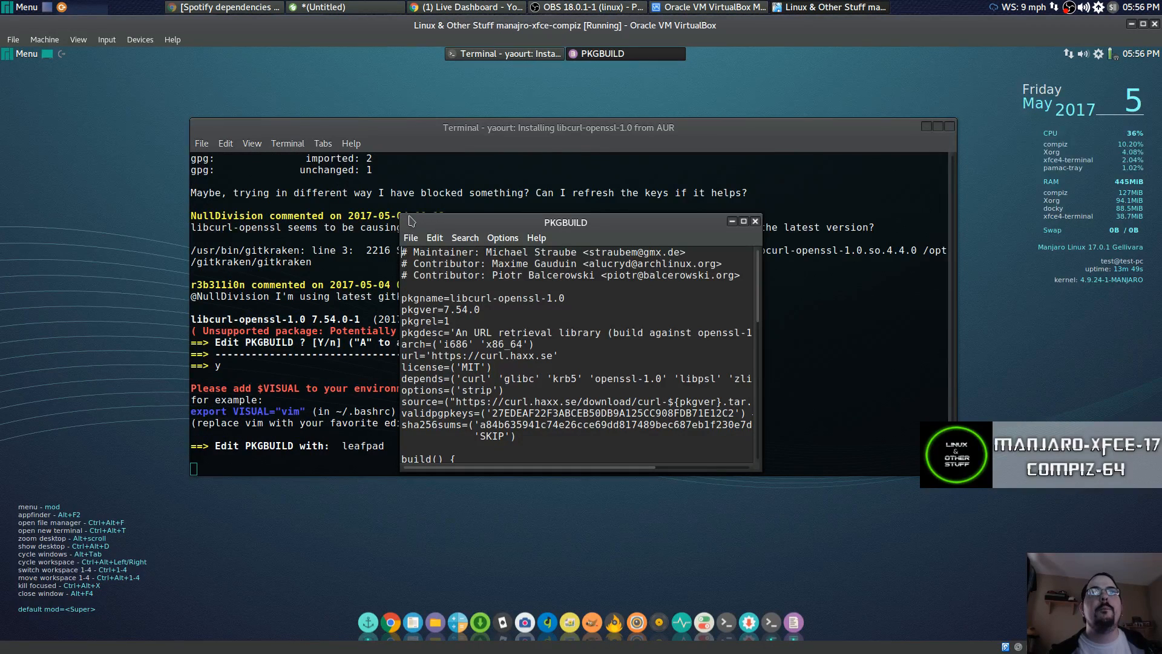
Enlarge the PKGBUILD window and delete openssl-1.0 from its depends list, leaving empty quotes.
left_click_drag(400, 215, 183, 86)
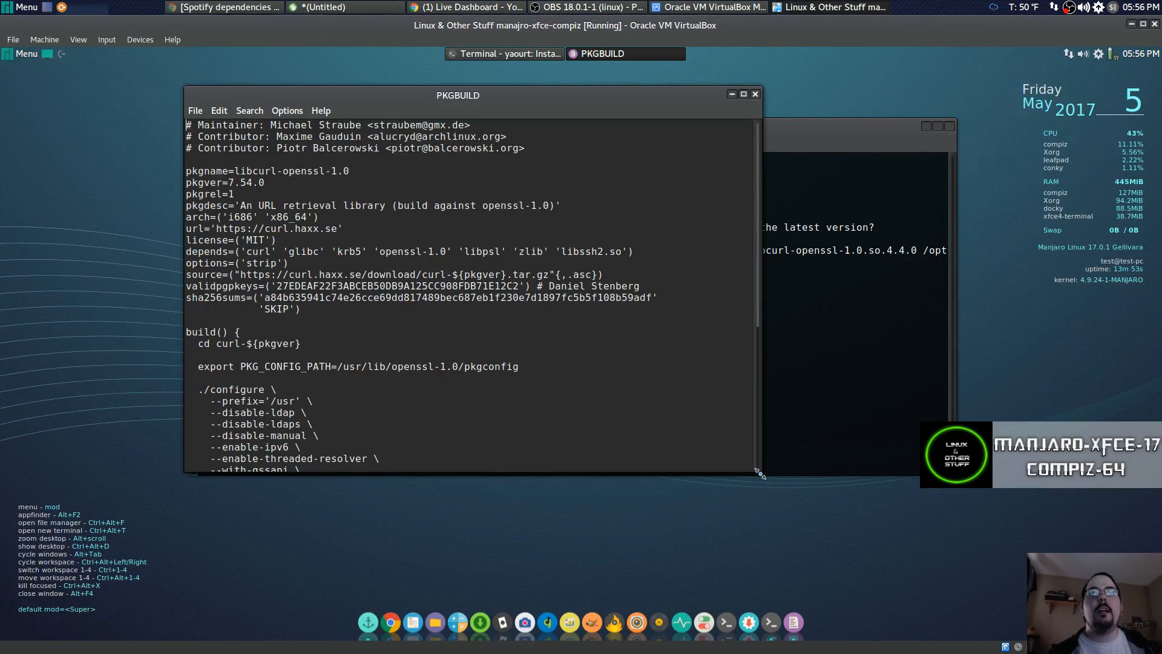
left_click_drag(762, 472, 952, 570)
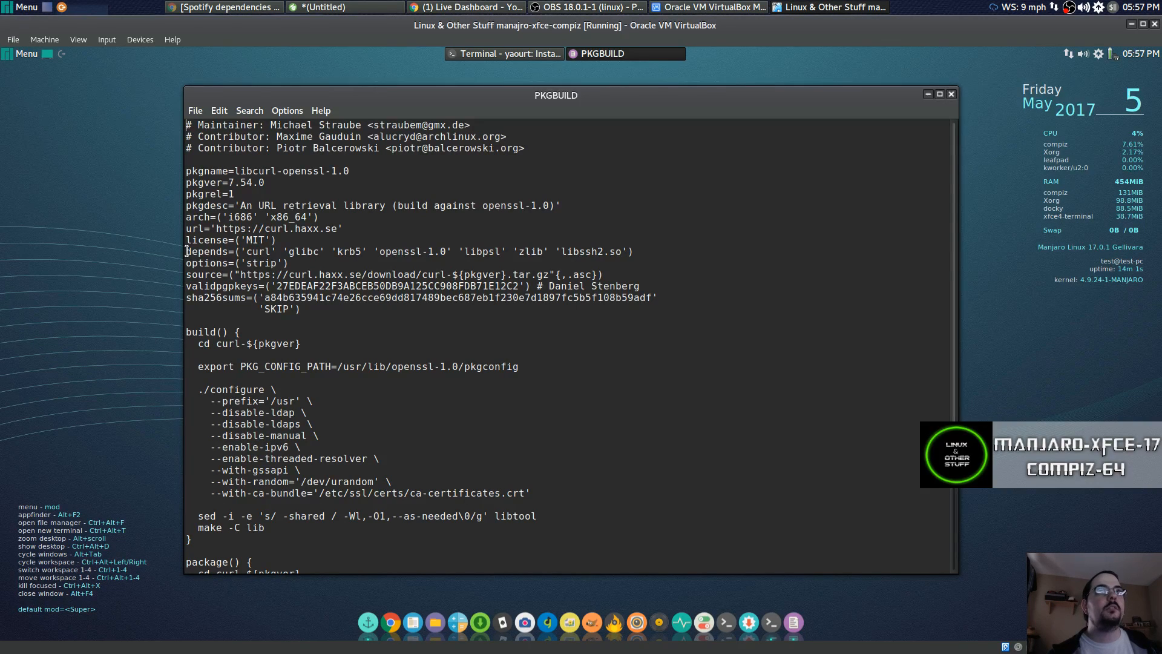
left_click_drag(187, 252, 227, 250)
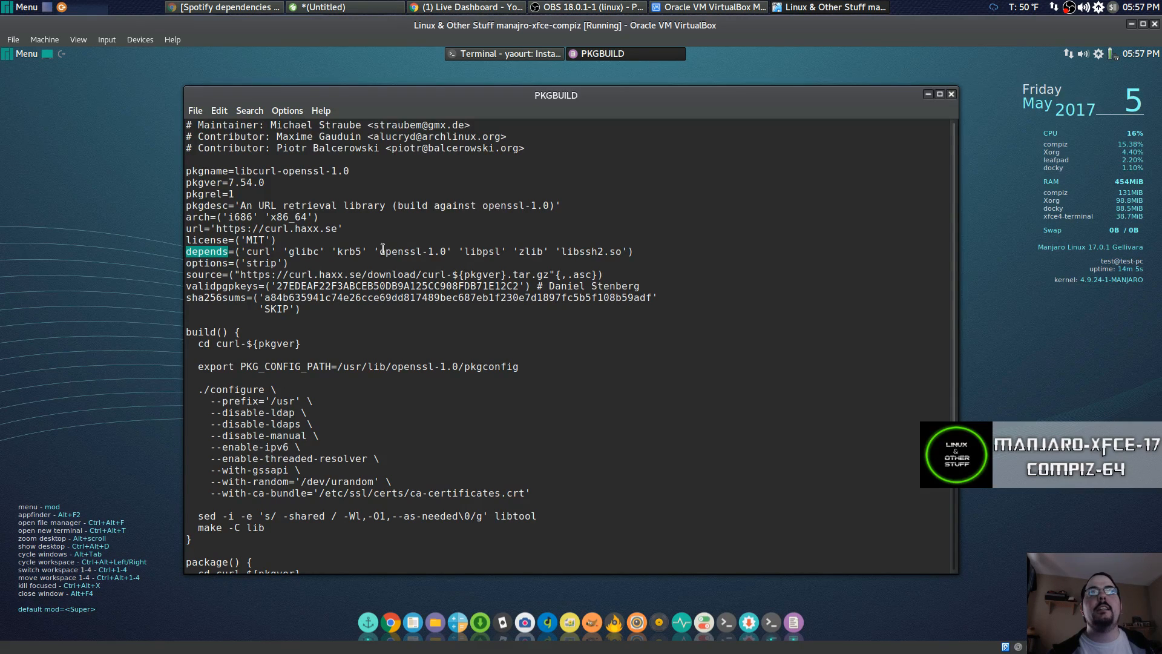
left_click_drag(382, 250, 452, 248)
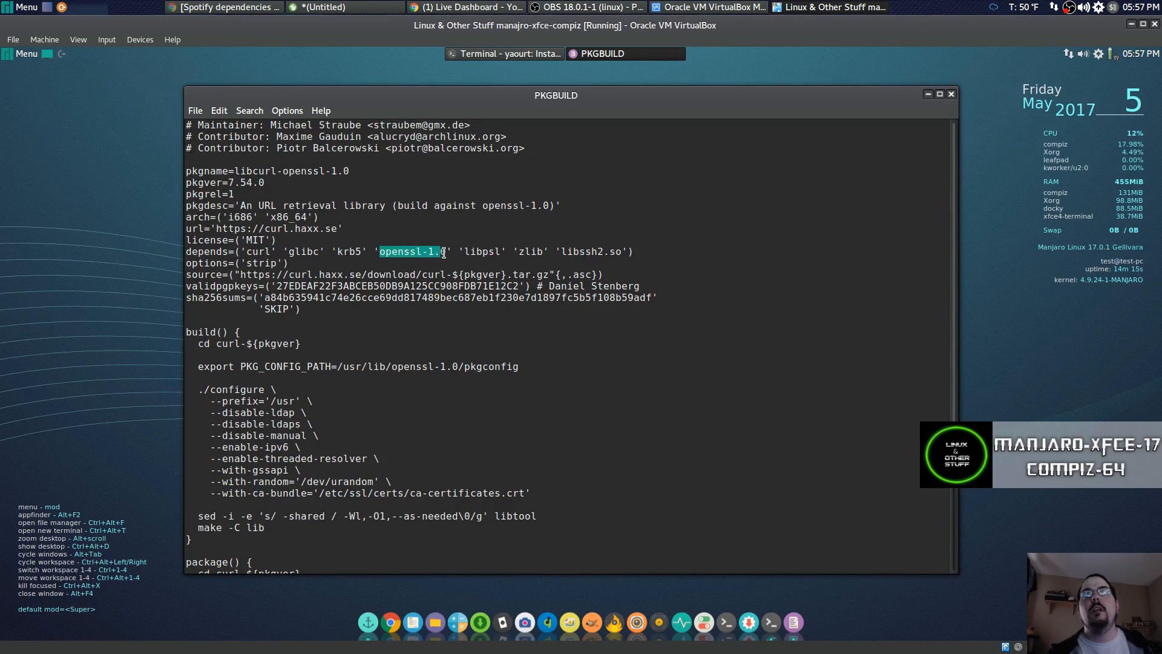
key("BackSpace")
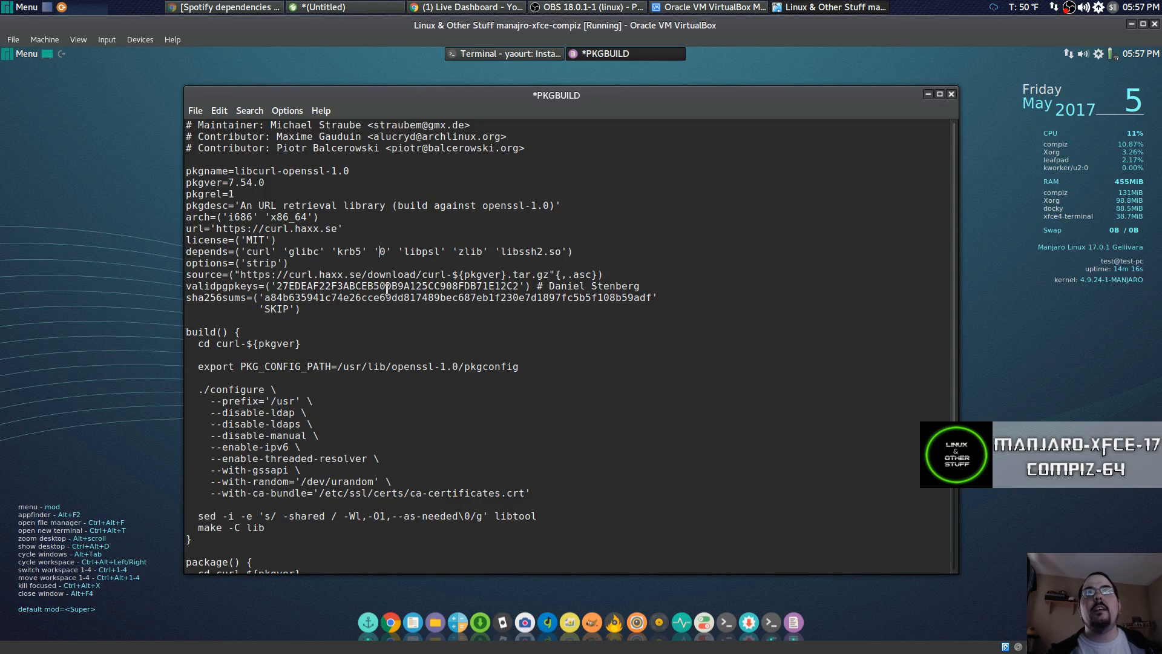
double_click(382, 251)
double_click(383, 251)
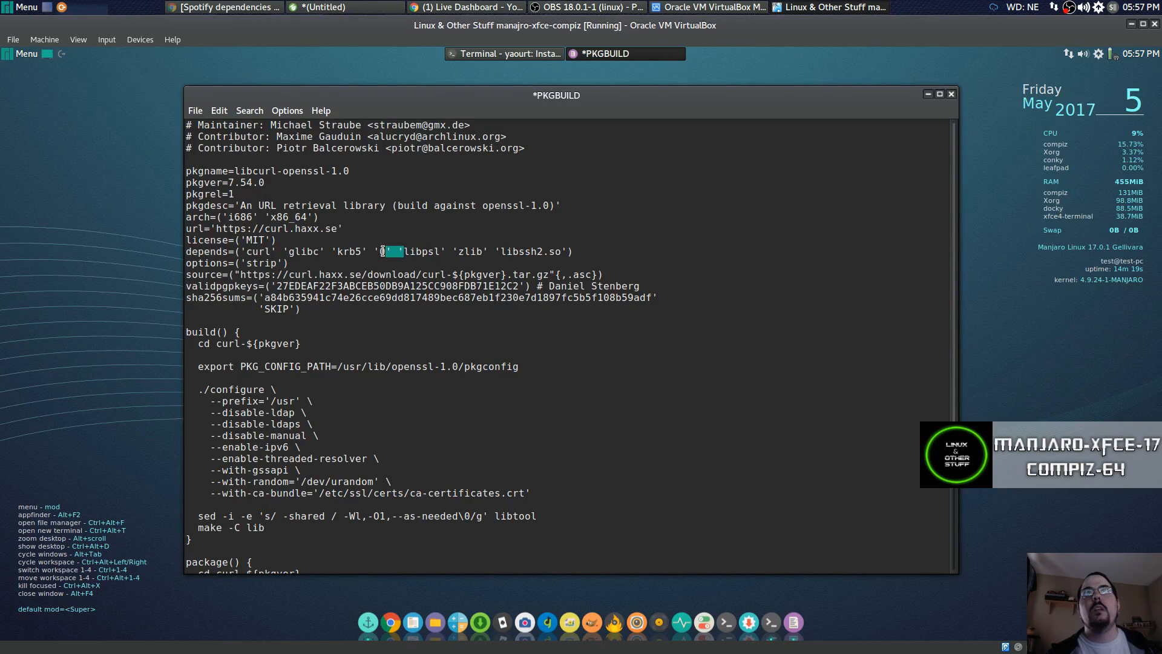
left_click(382, 251)
key("BackSpace")
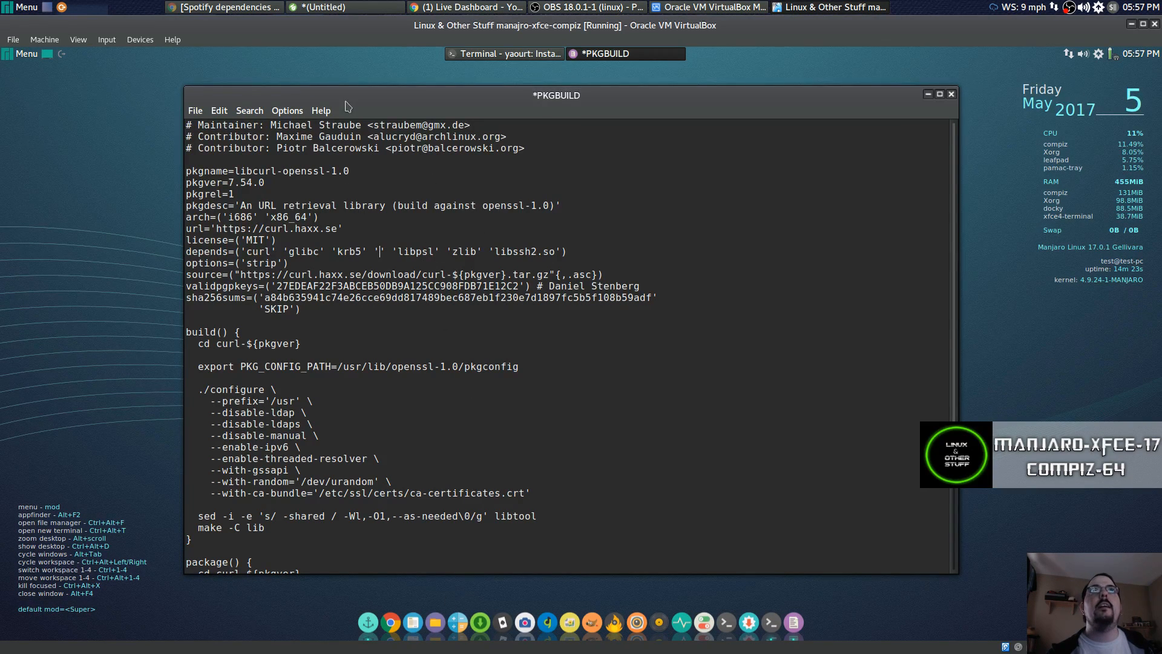
left_click(326, 6)
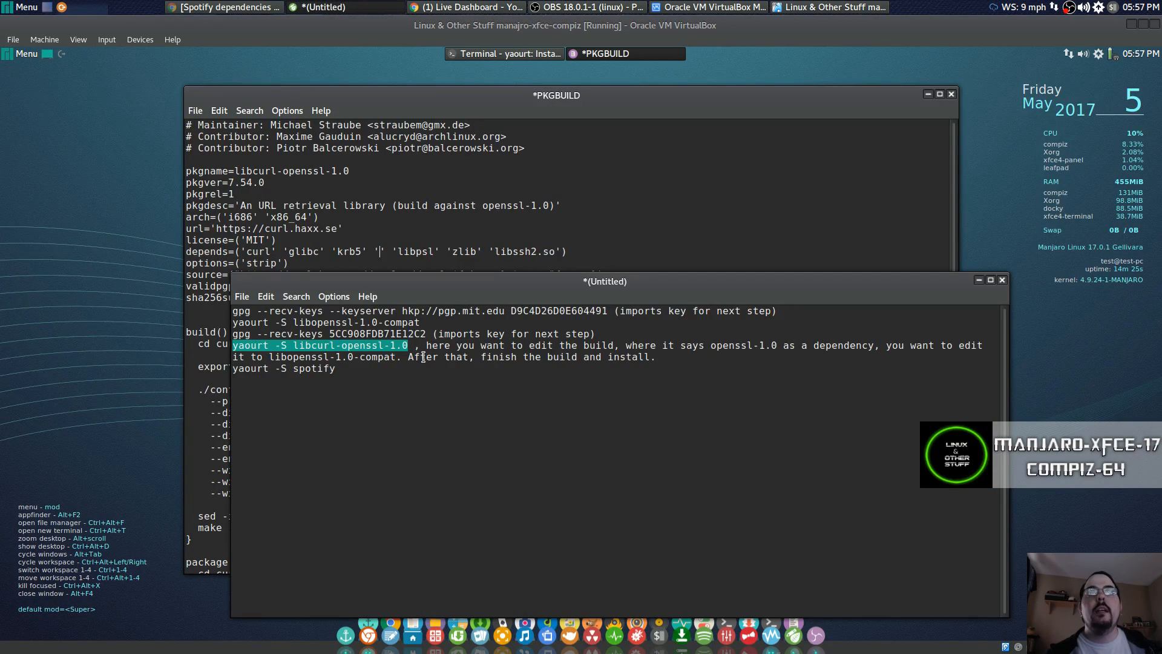
Copy libopenssl-1.0-compat from the notes and go back to the PKGBUILD.
left_click(268, 357)
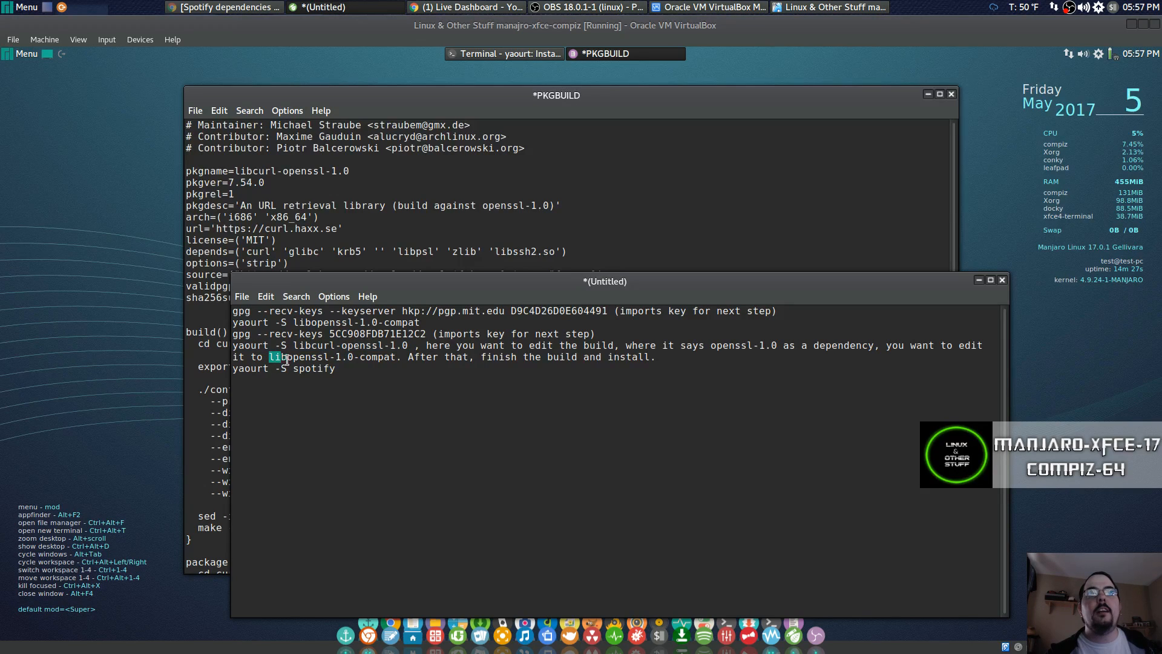
left_click_drag(287, 358, 396, 355)
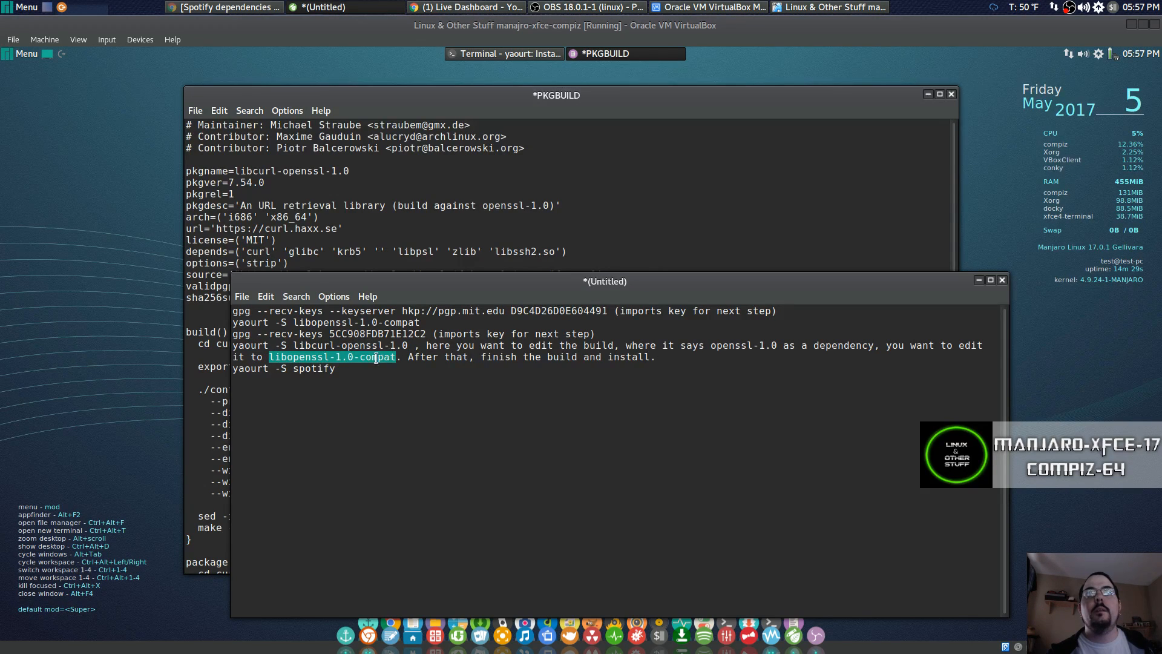
right_click(382, 358)
left_click(391, 378)
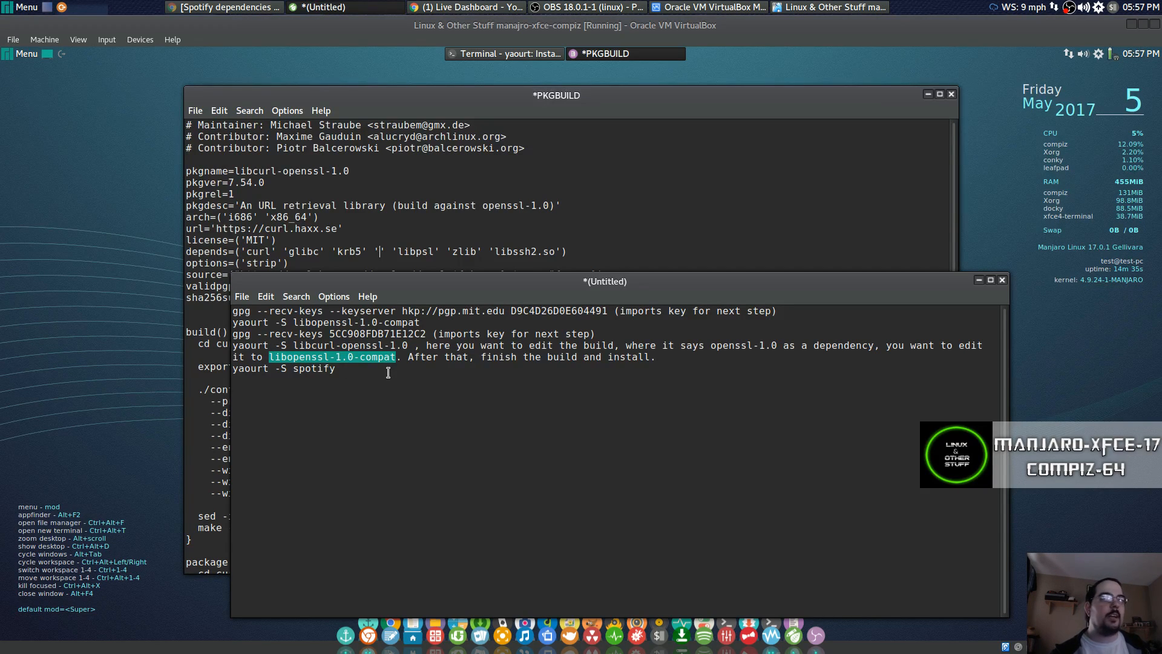
left_click(367, 101)
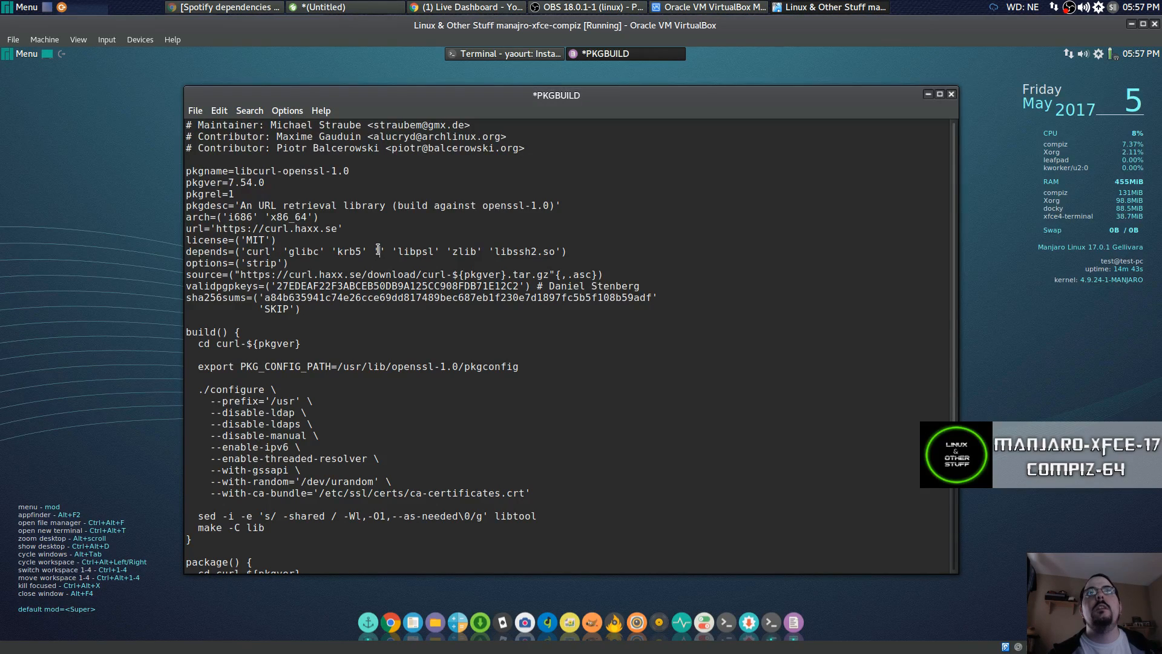
Paste libopenssl-1.0-compat into the empty depends entry, save the PKGBUILD, and close Leafpad.
right_click(379, 250)
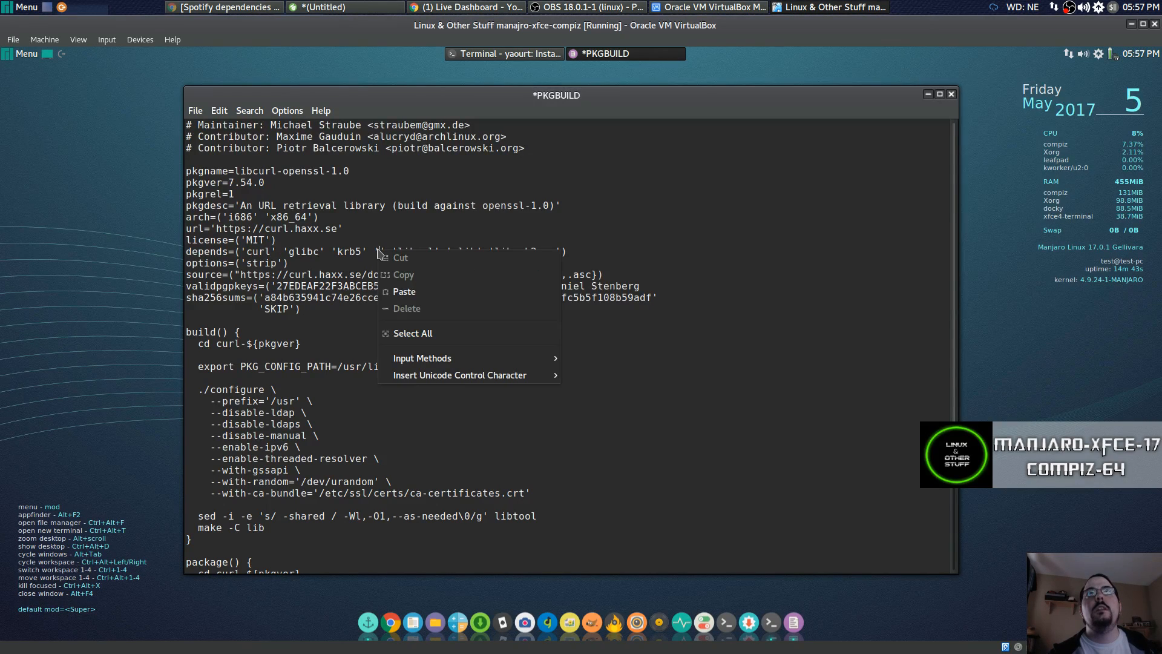
left_click(405, 293)
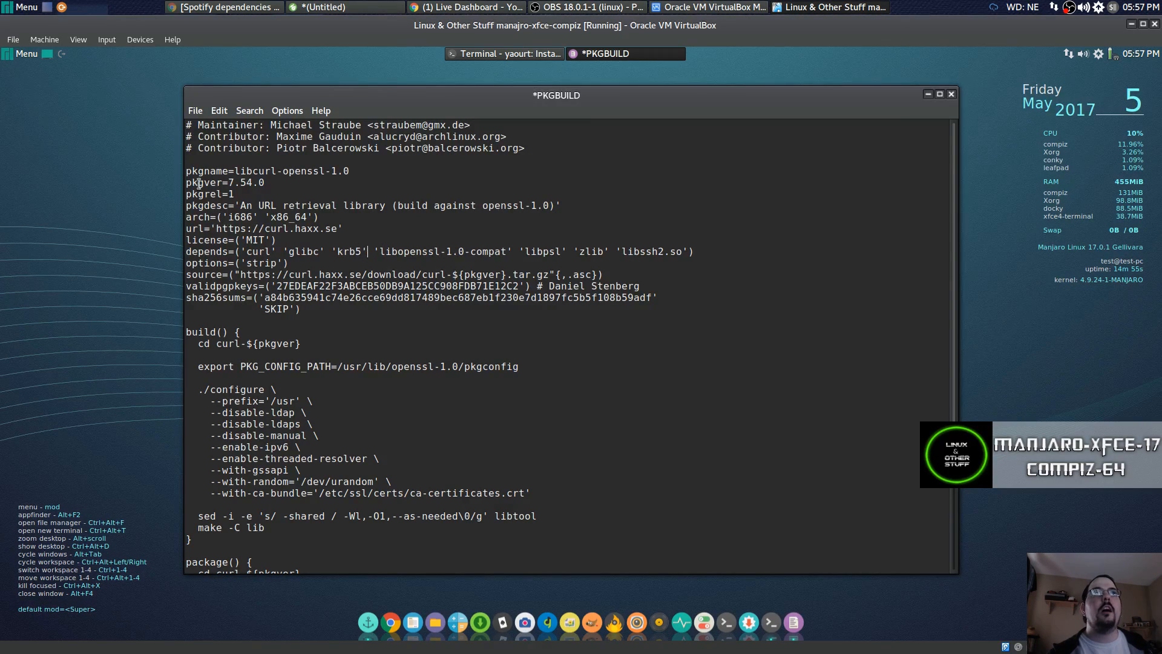
left_click(195, 110)
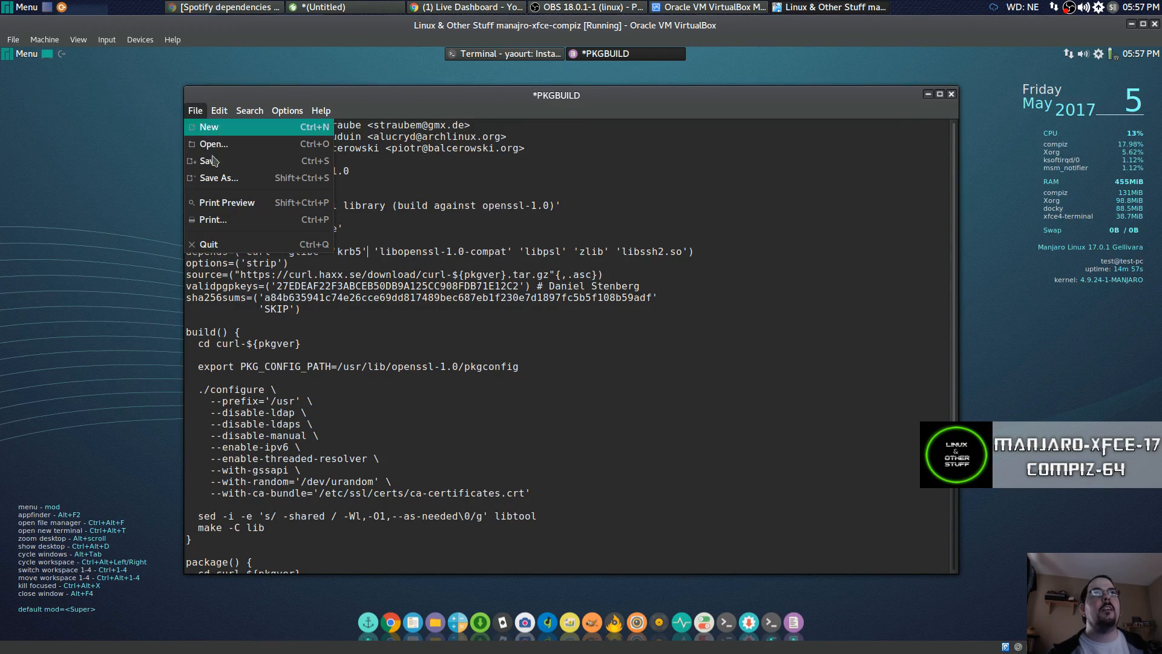
left_click(247, 163)
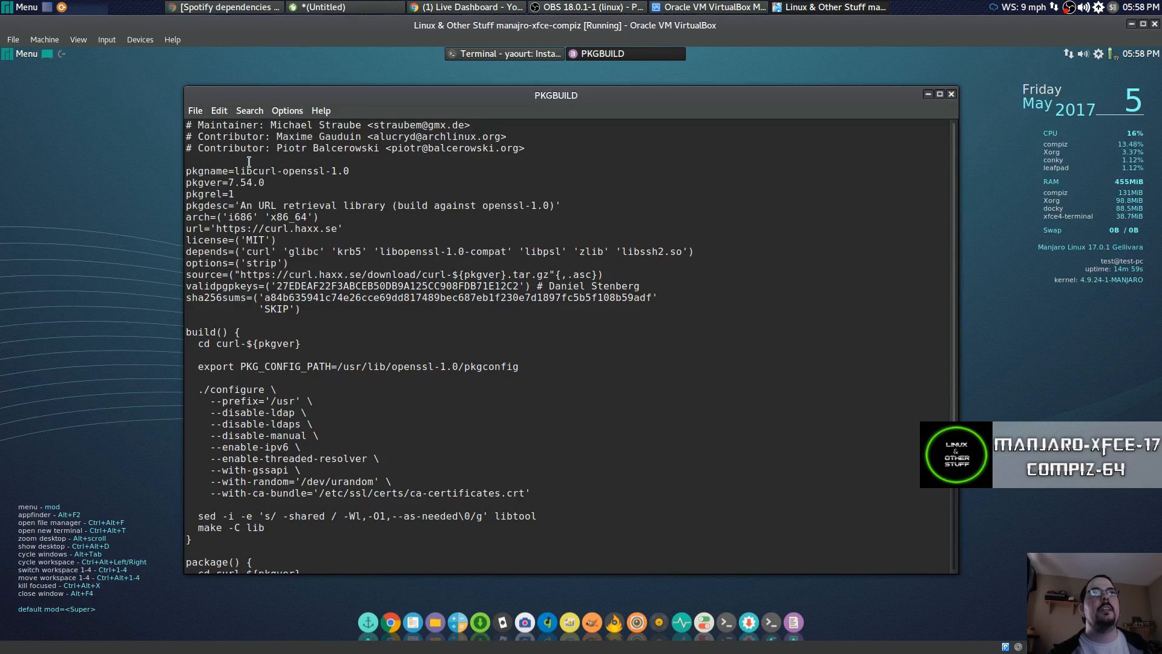
left_click(952, 94)
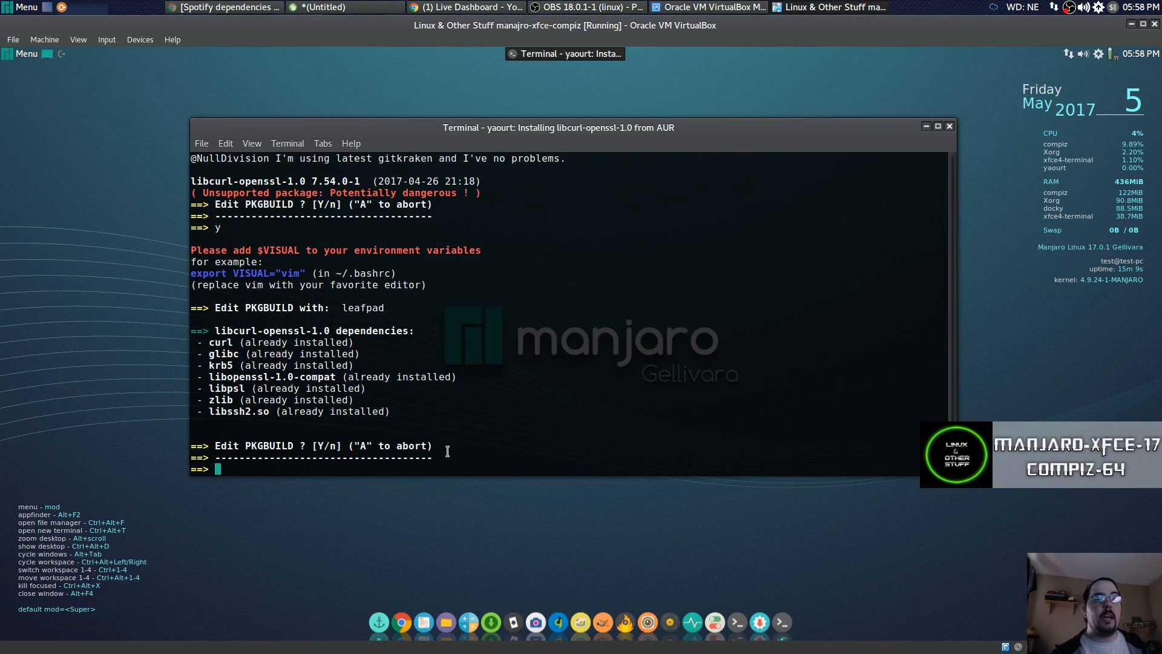
Decline further PKGBUILD editing and confirm building libcurl-openssl-1.0.
type("n")
key("Return")
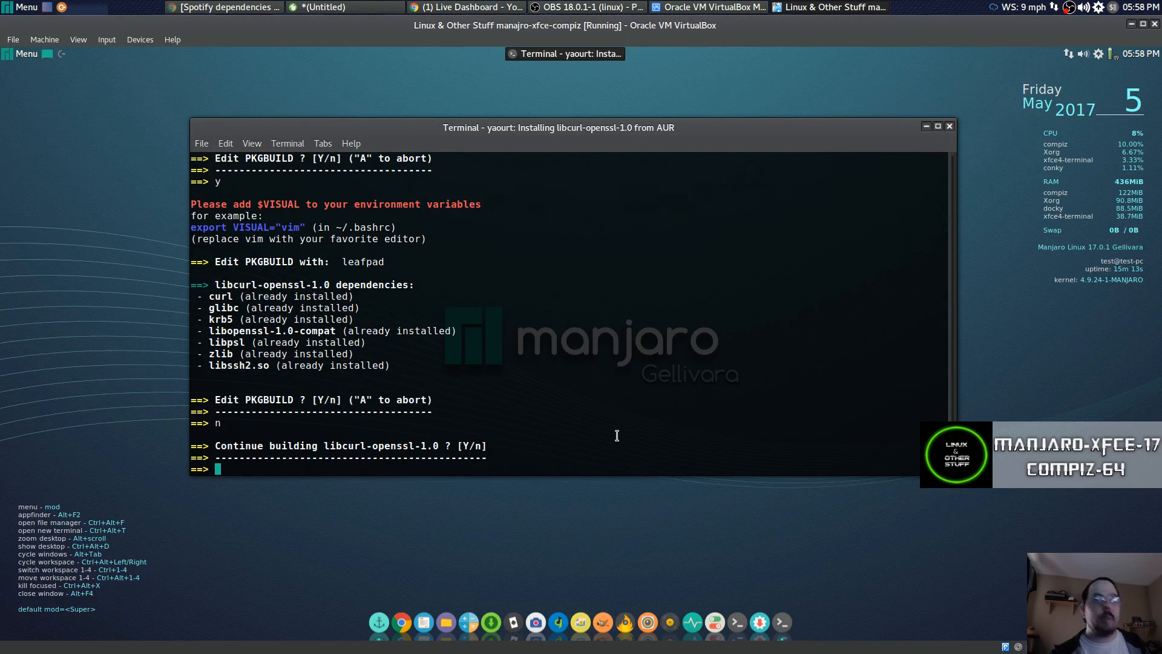
type("y")
key("Return")
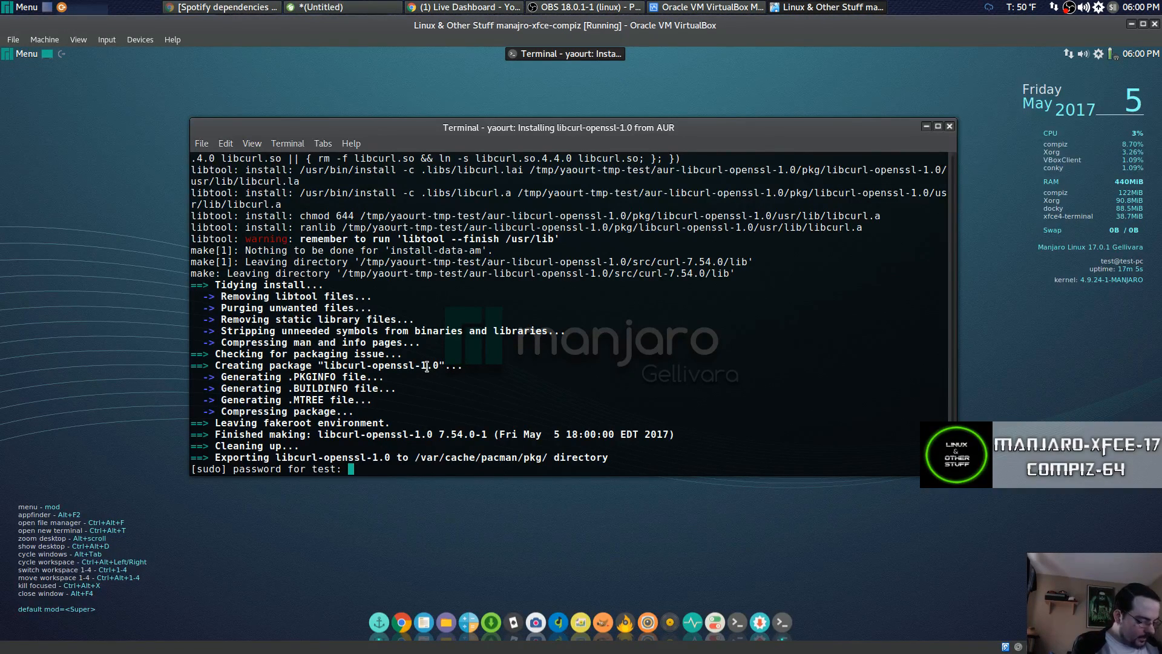
Once the libcurl-openssl-1.0 build finishes, enter the sudo password to authorise installation.
key("Return")
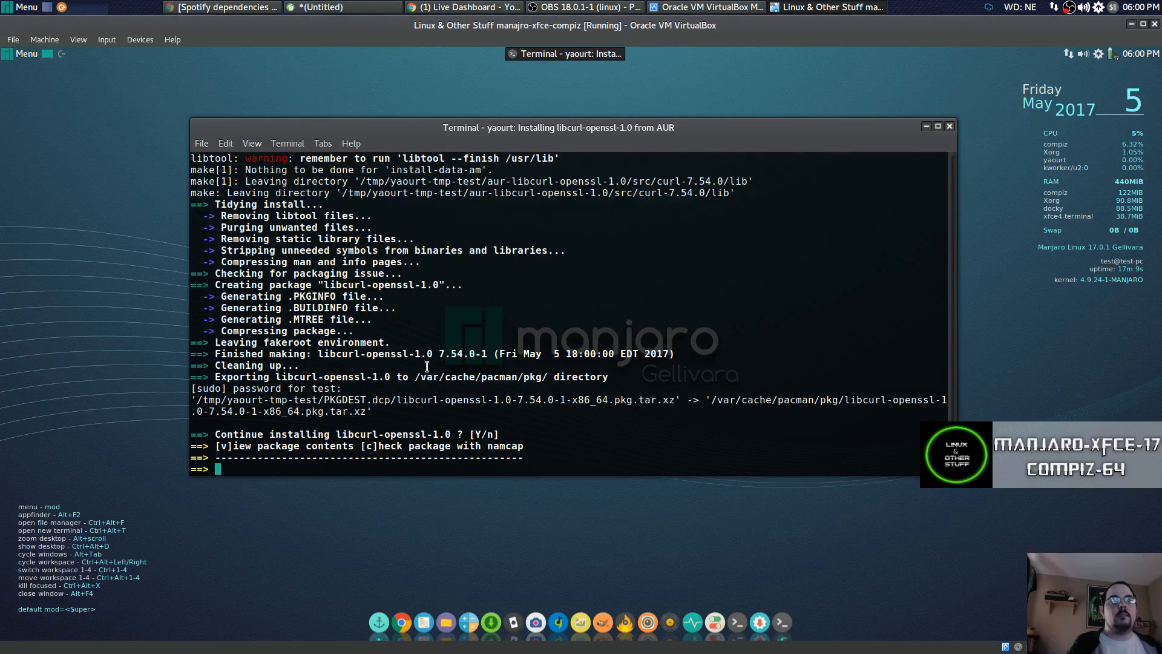
Confirm installing libcurl-openssl-1.0 7.54.0-1 and clear the terminal to a fresh prompt.
type("y")
key("Return")
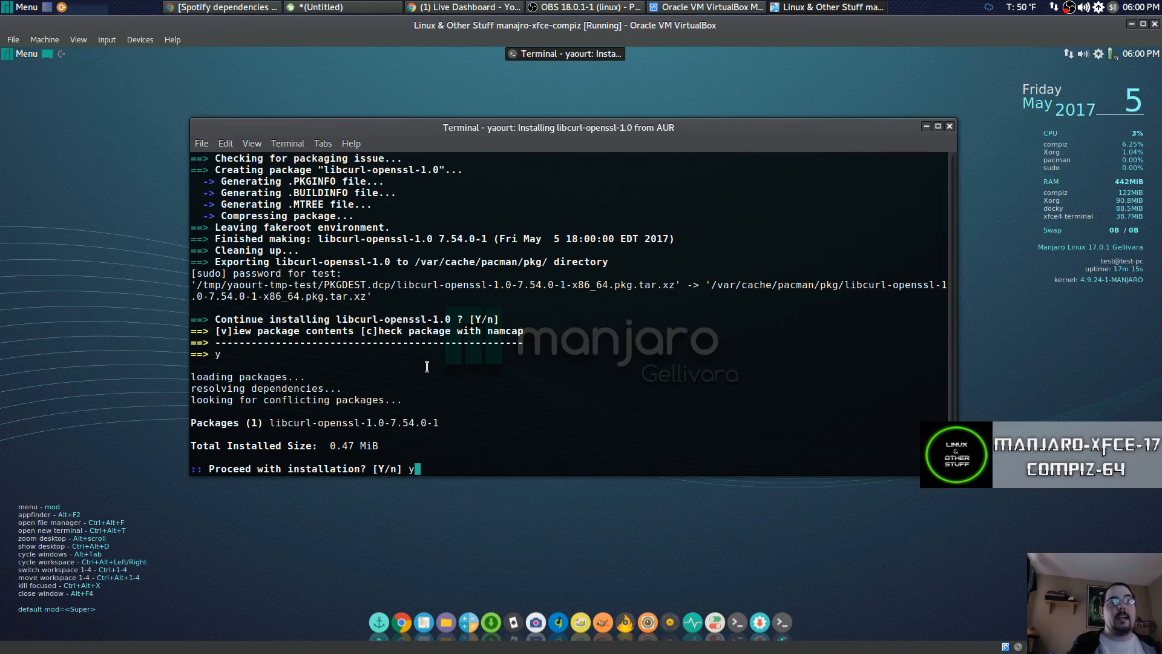
type("y")
key("Return")
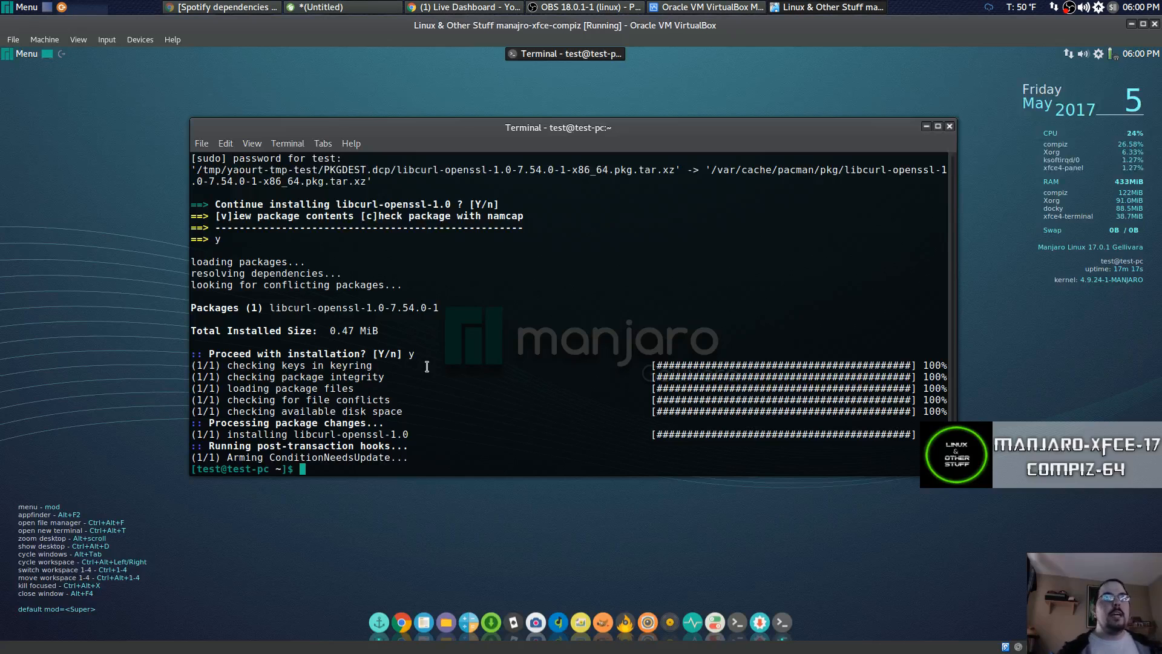
key("ctrl+l")
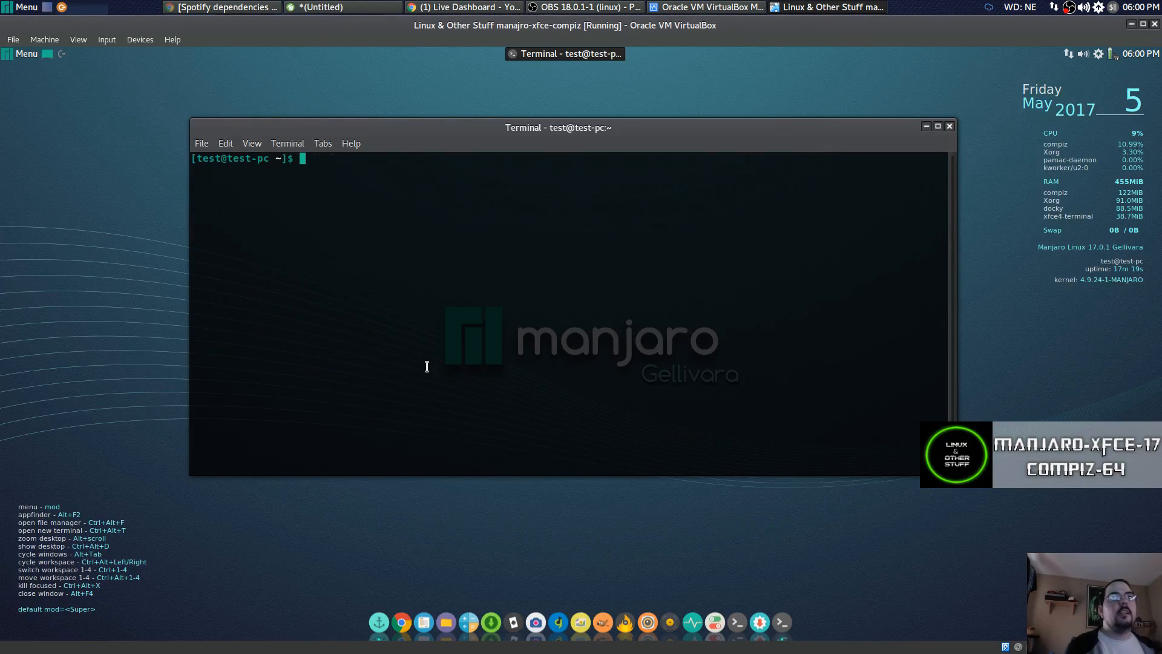
Copy 'yaourt -S spotify' from the host notes and paste it at the guest terminal prompt.
left_click(372, 14)
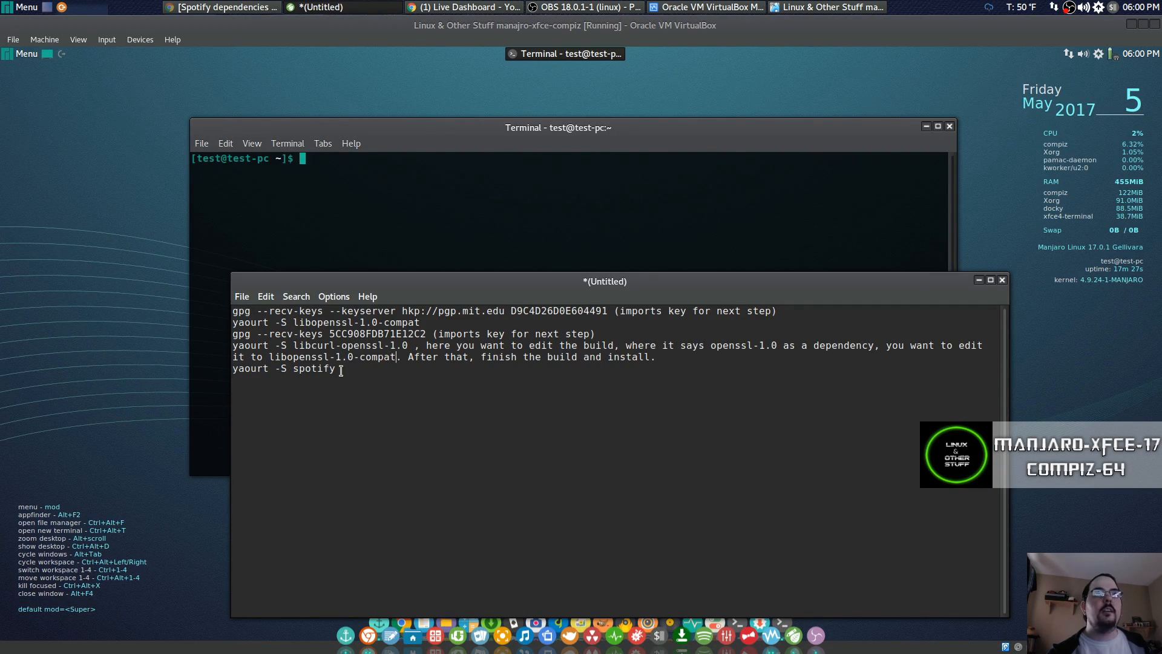
left_click_drag(340, 371, 228, 368)
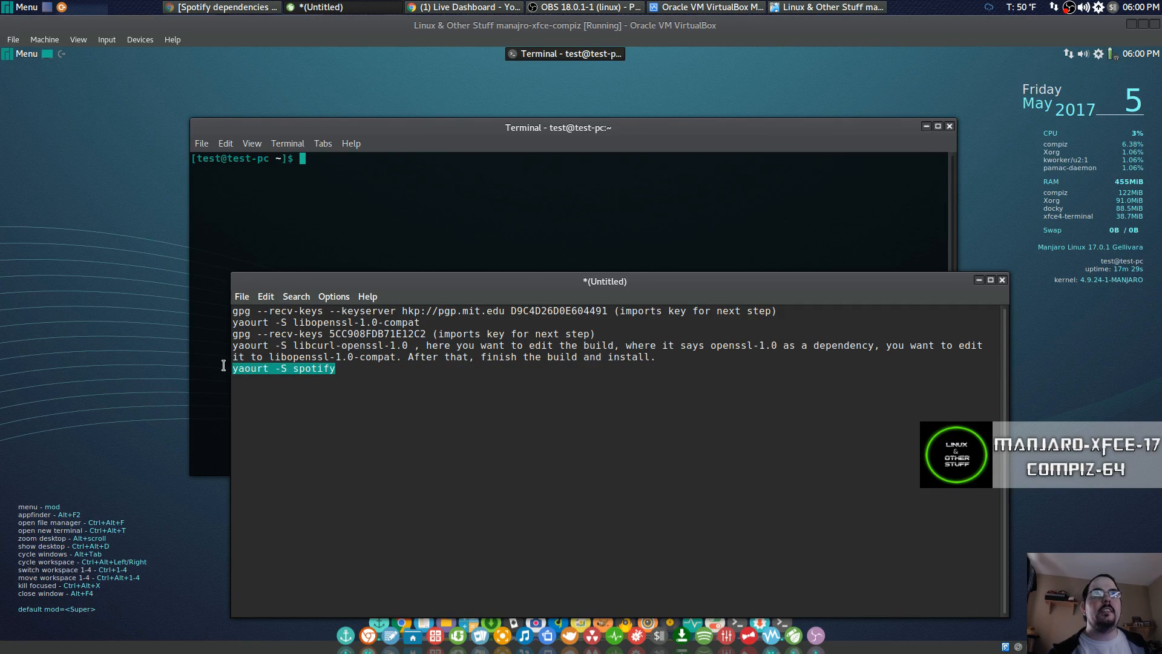
right_click(239, 368)
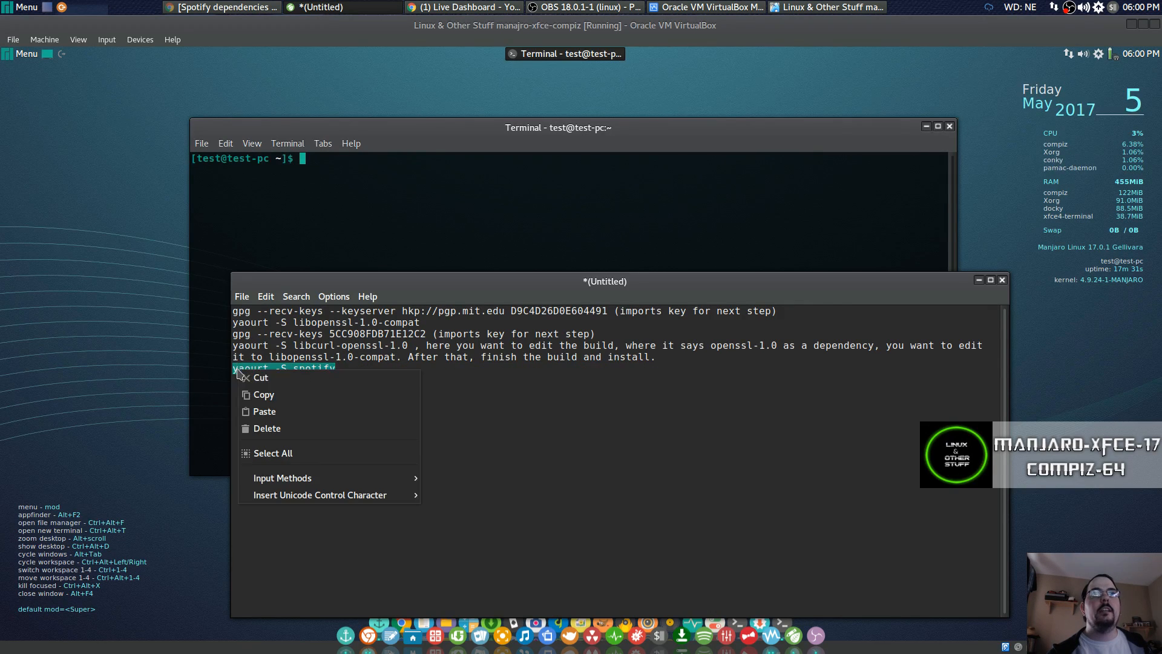
left_click(253, 393)
left_click(354, 182)
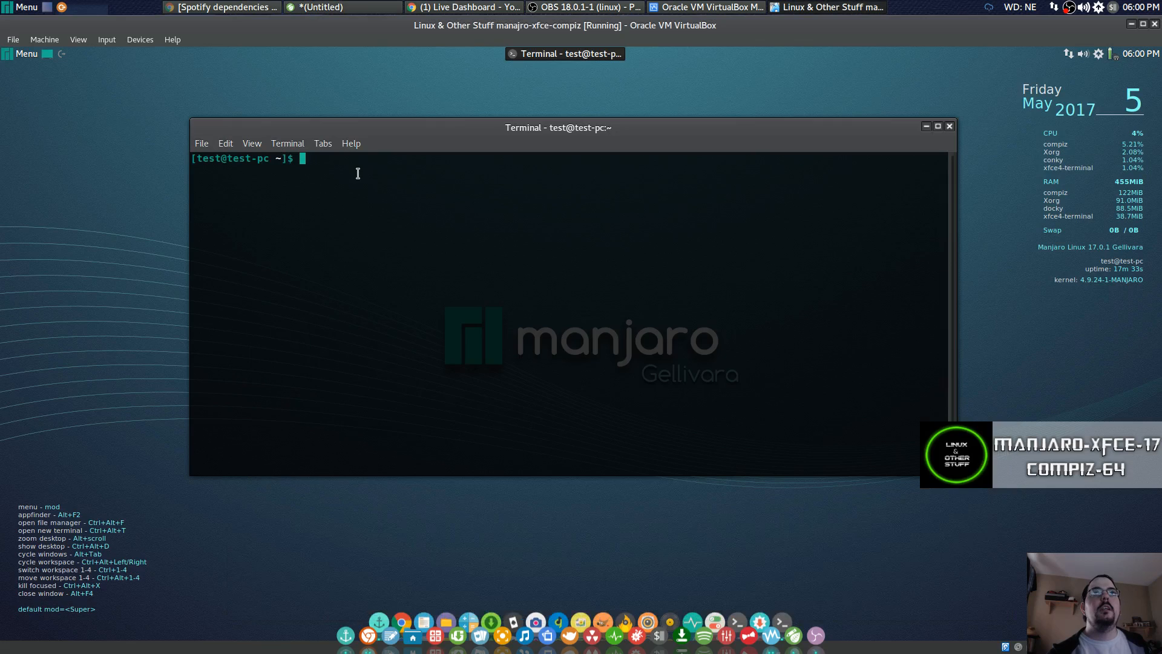
right_click(374, 168)
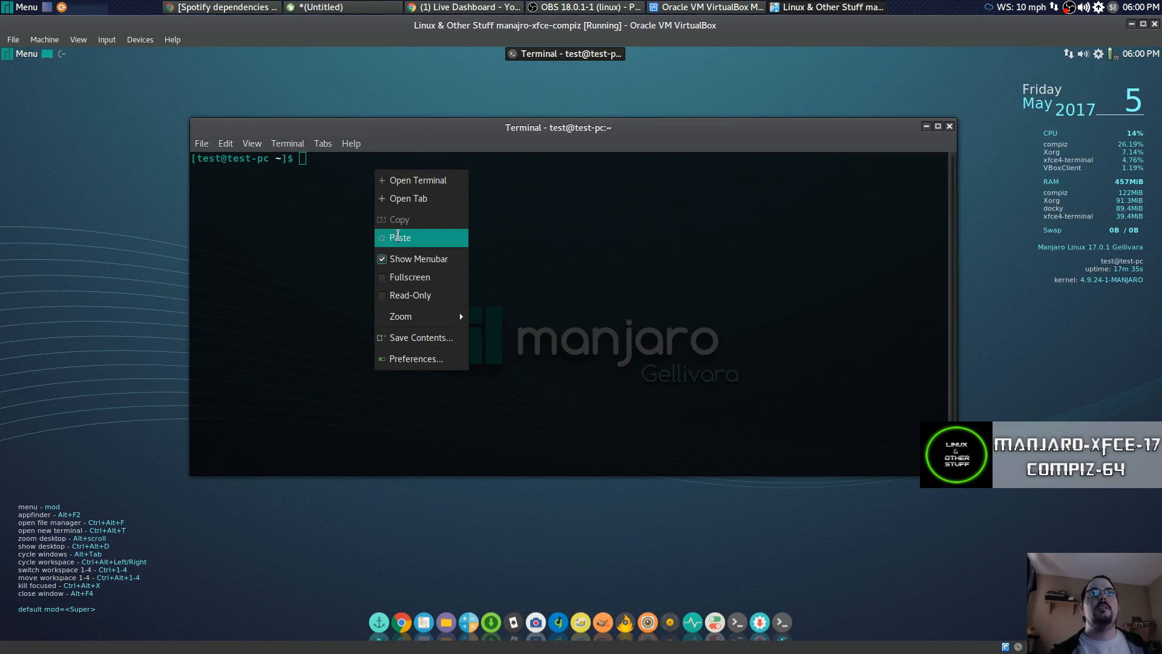
left_click(399, 237)
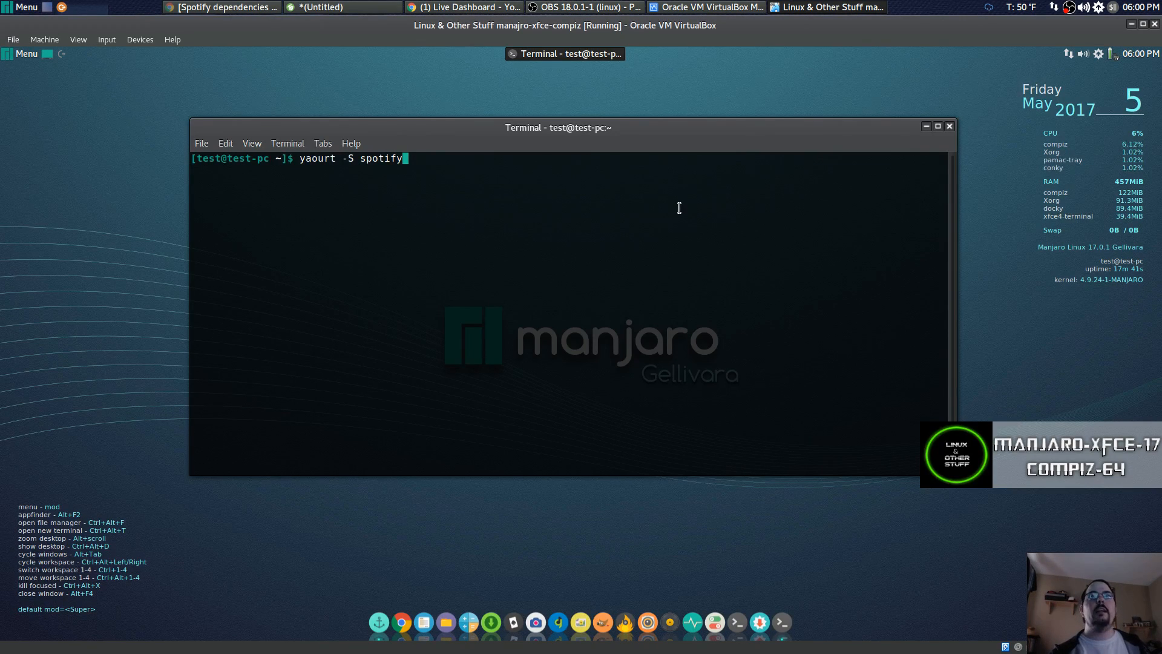
Run yaourt -S spotify, skip PKGBUILD editing, and build spotify 1.0.53.758-2.
key("Return")
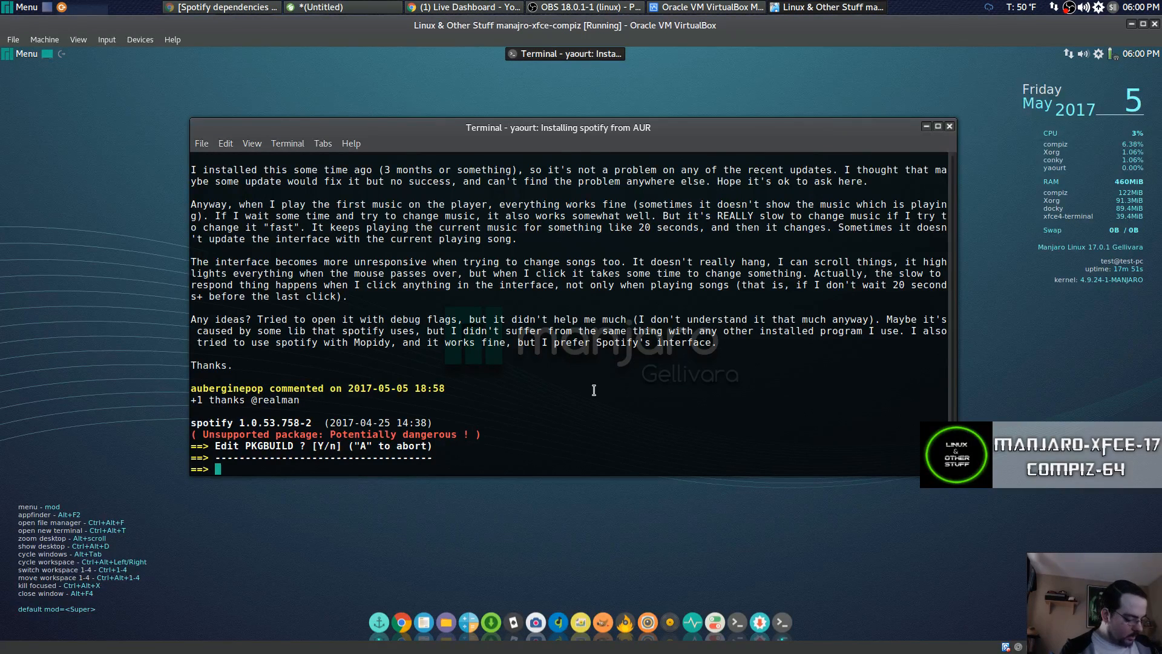
type("n")
key("Return")
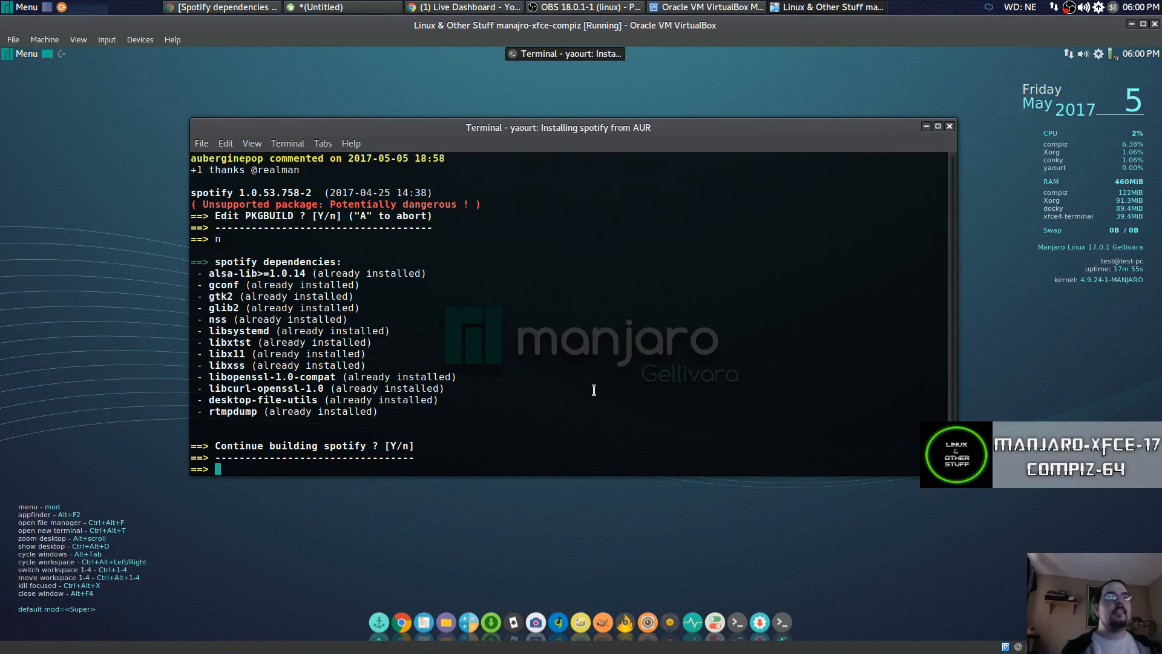
type("y")
key("Return")
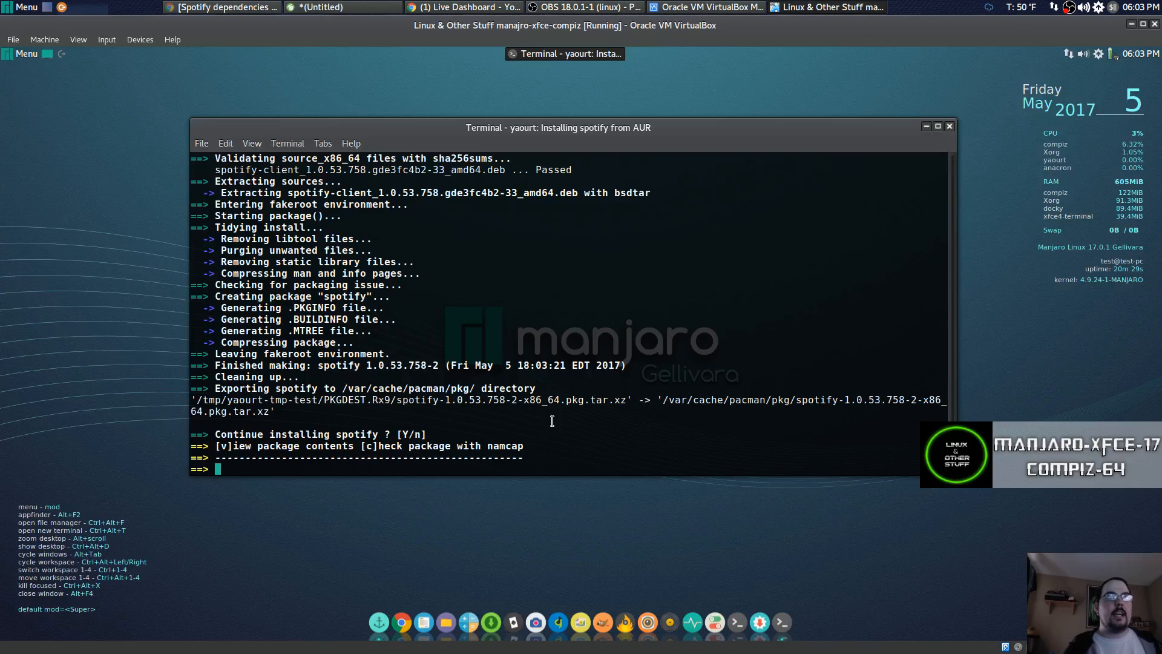
Install the built spotify 1.0.53.758-2 package (195.61 MiB) and clear the terminal.
type("y")
key("Return")
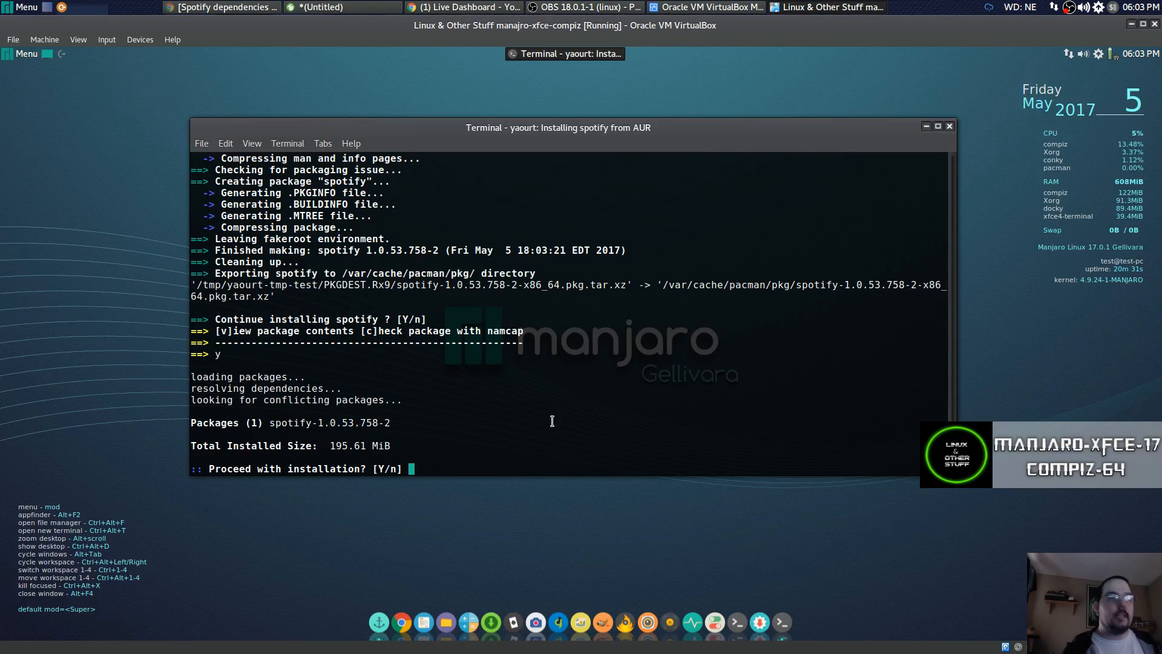
type("y")
key("Return")
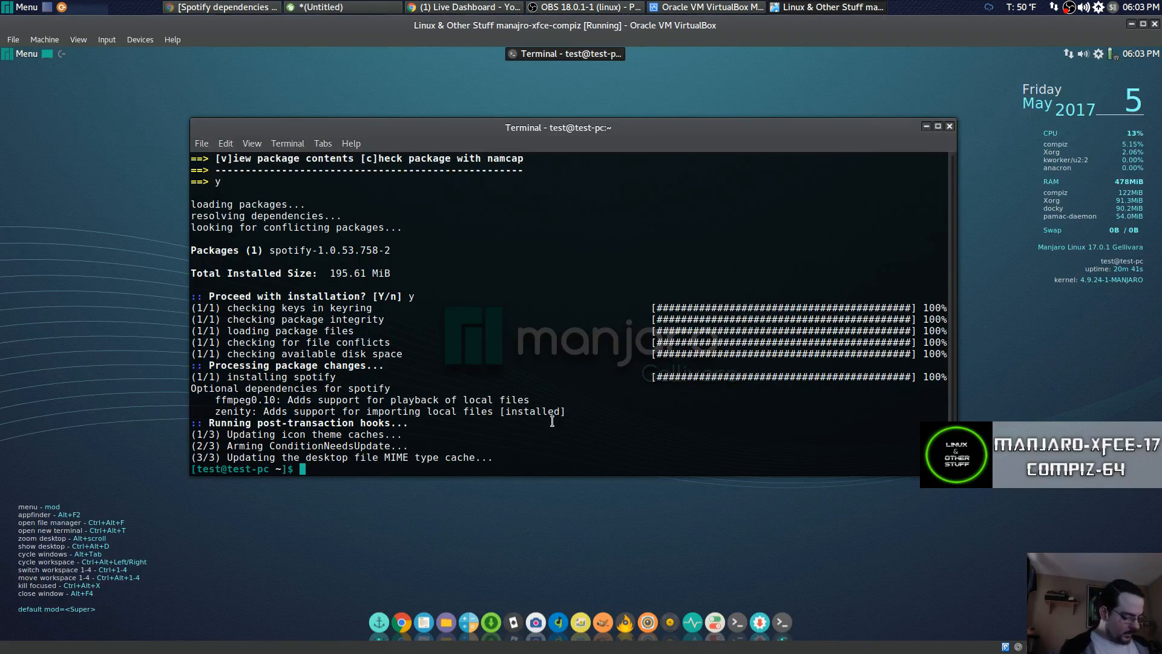
key("ctrl+l")
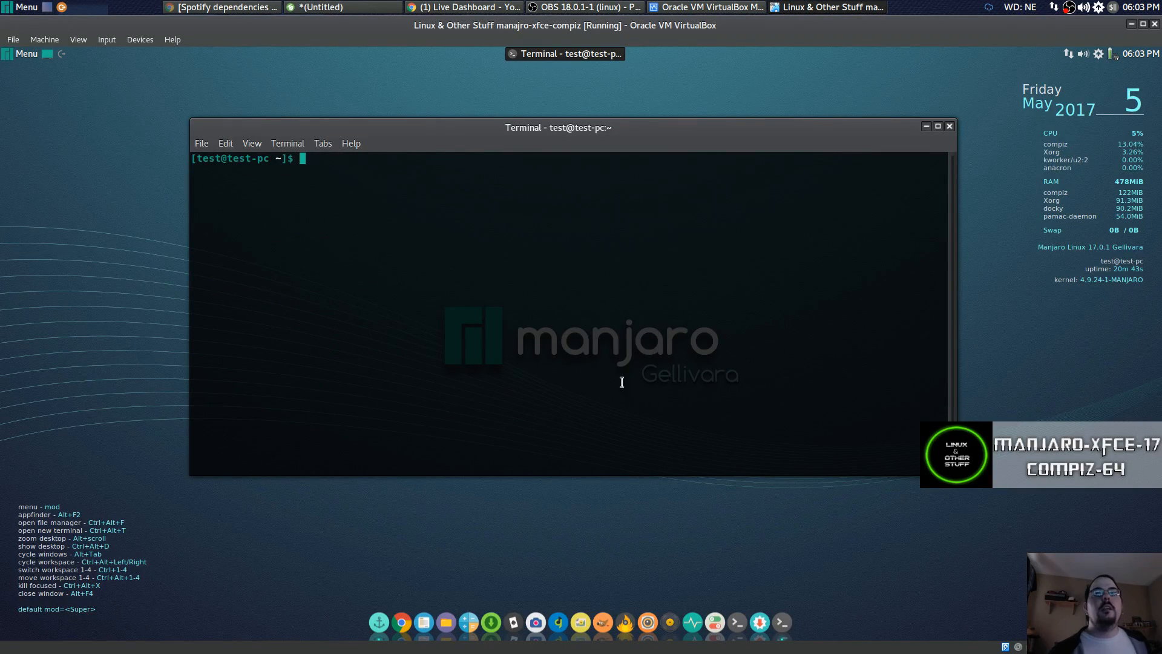
Close the terminal, launch Spotify from Multimedia, check its login screen, then close it.
left_click(950, 126)
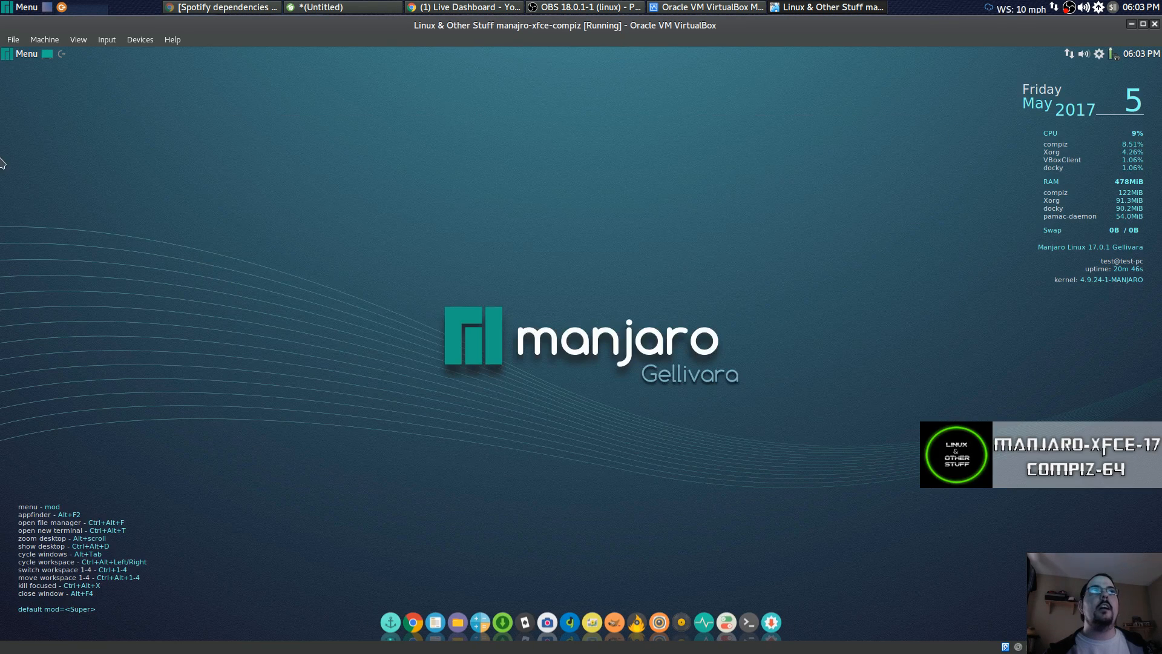
left_click(24, 54)
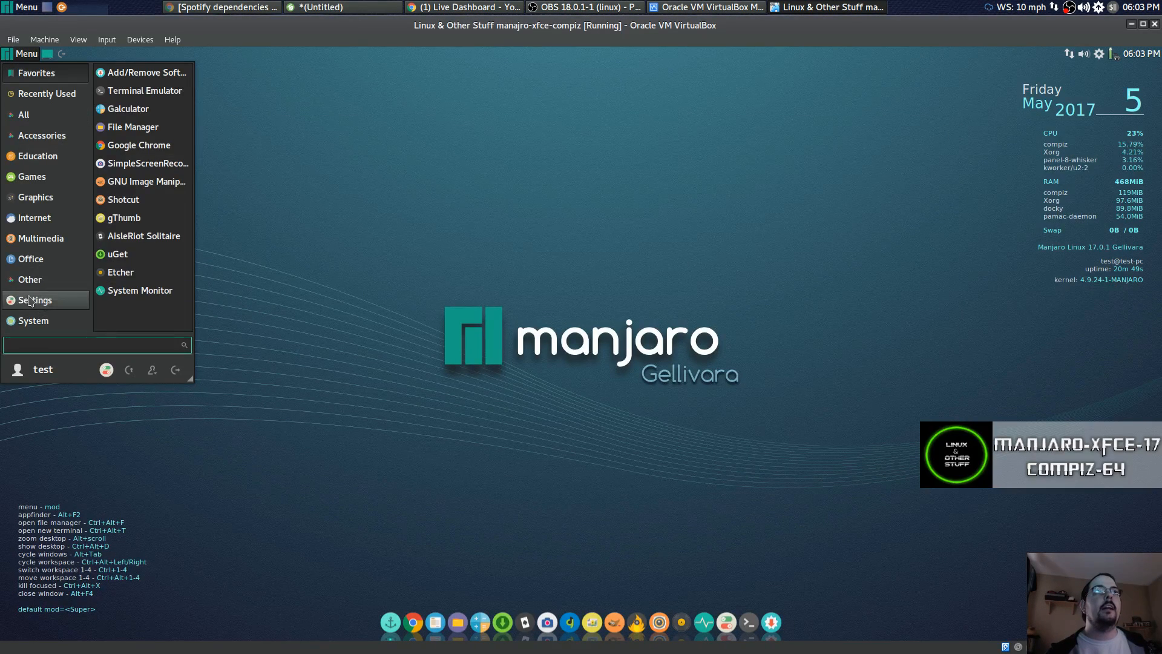
left_click(49, 226)
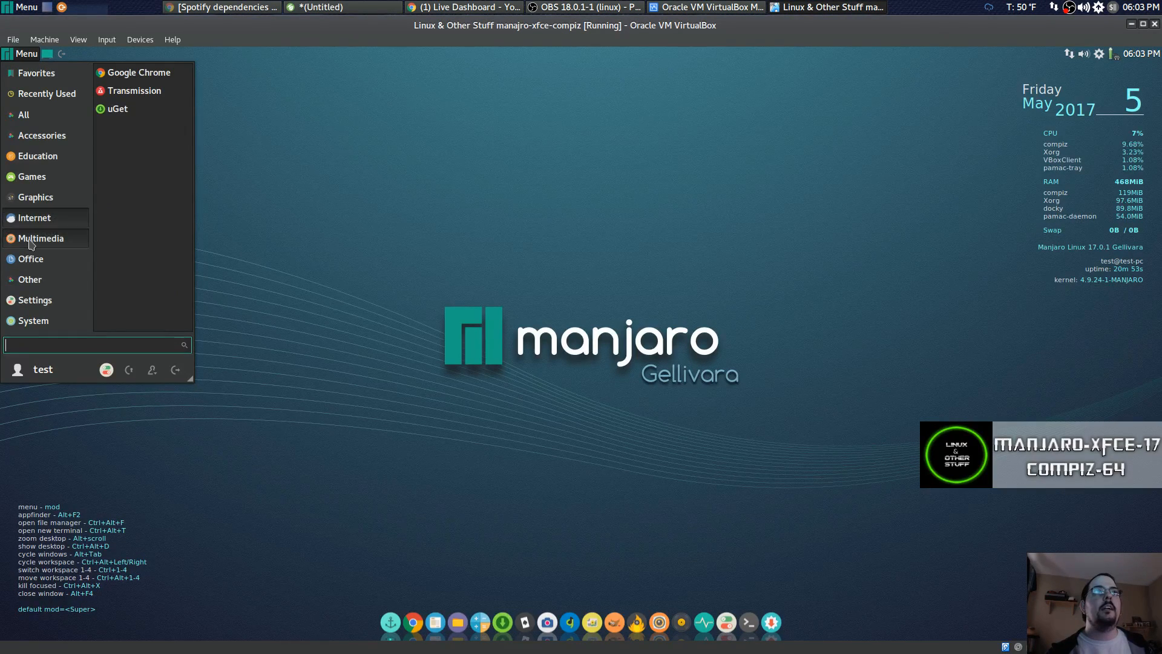
left_click(30, 240)
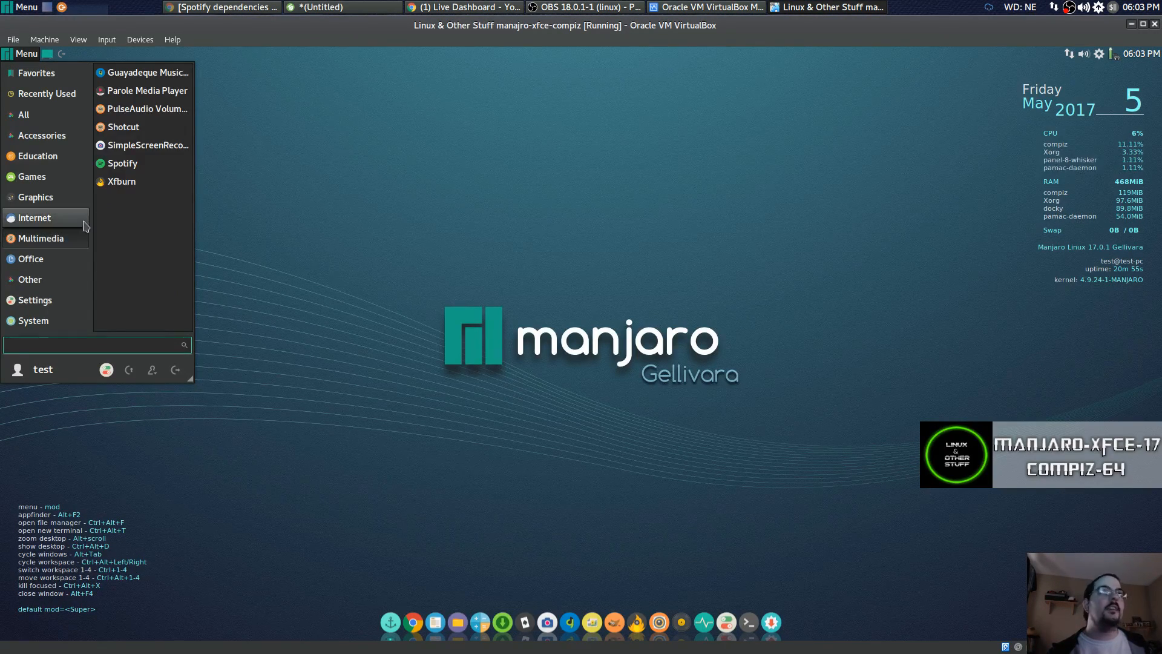
left_click(134, 165)
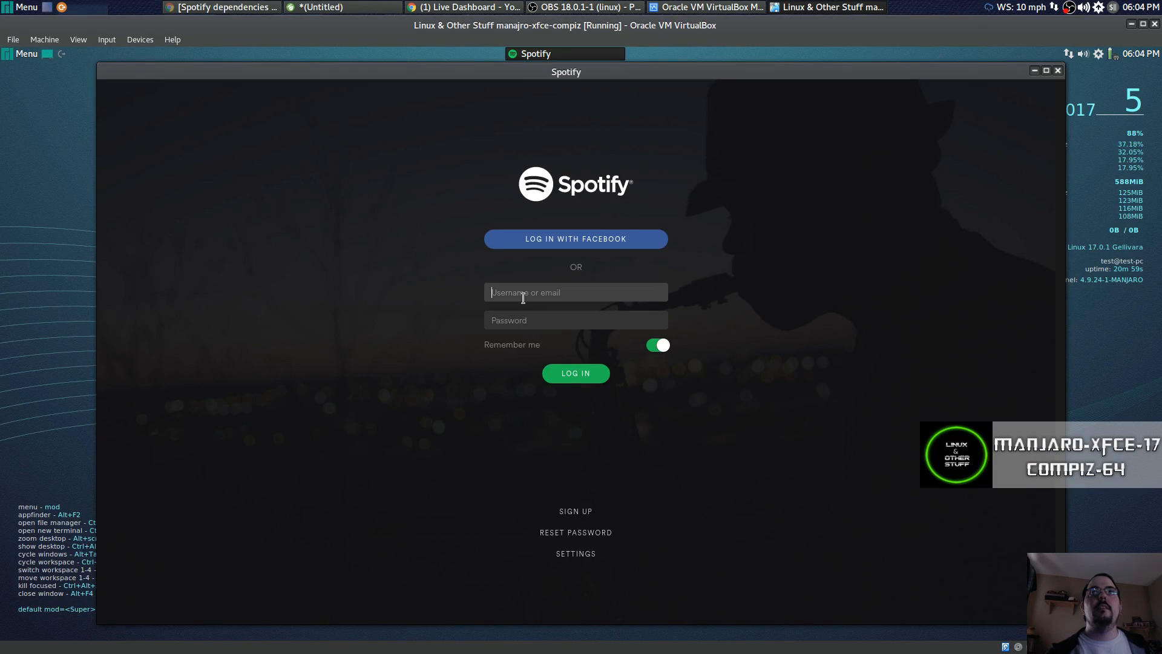
left_click(537, 289)
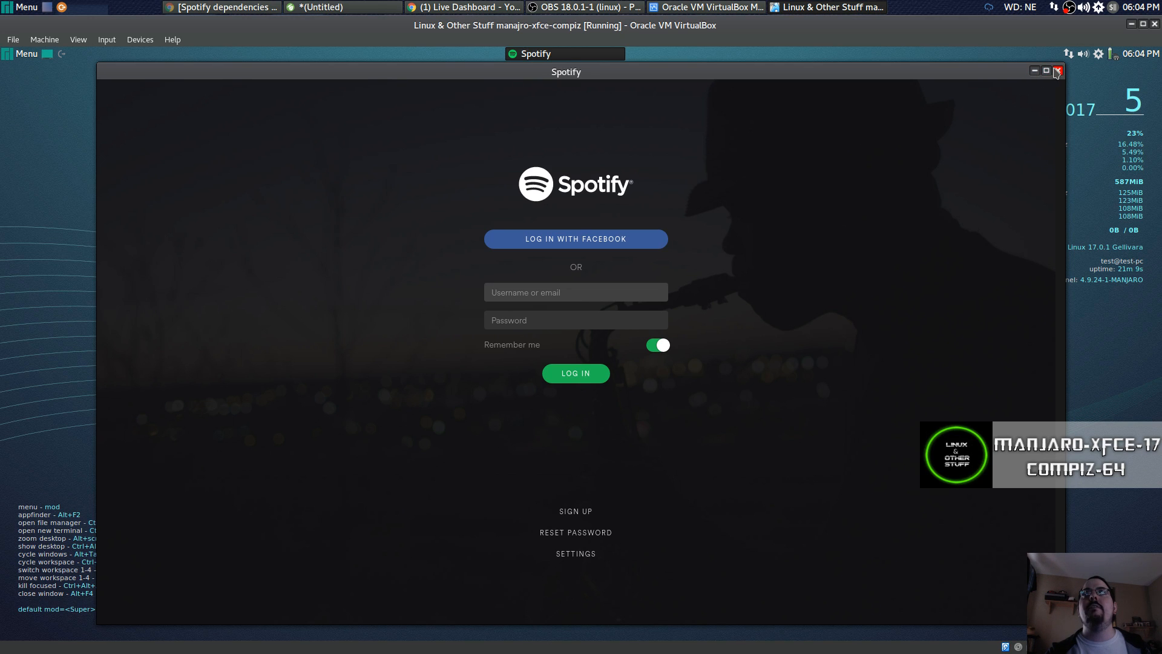
left_click(1057, 72)
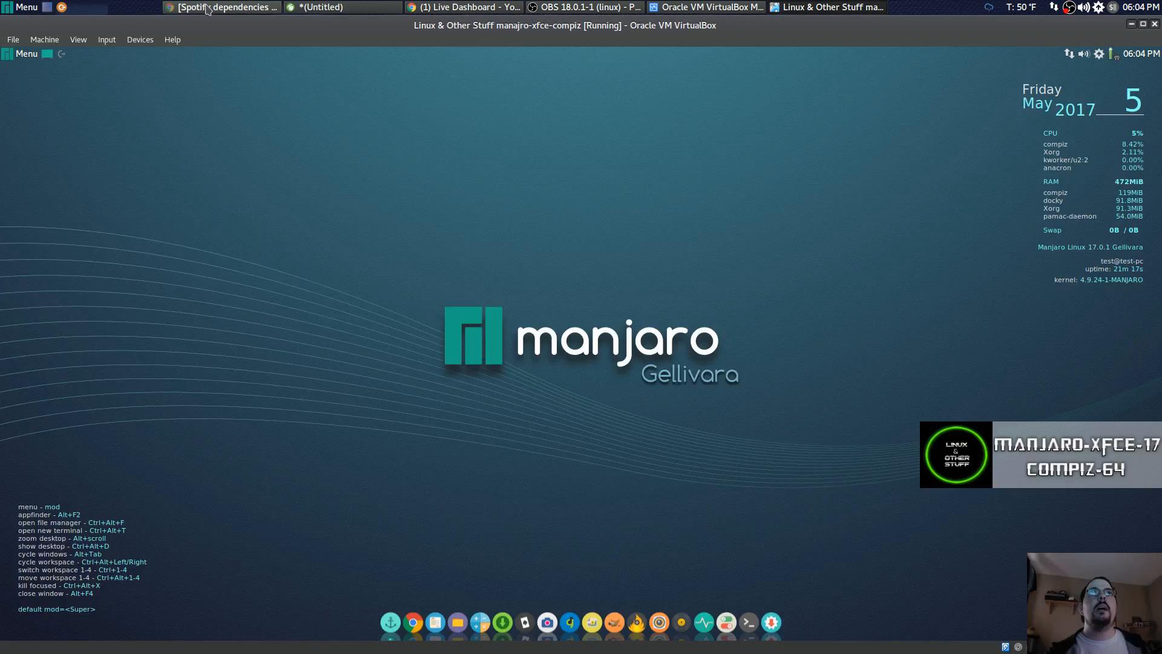
Close the untitled host notes without saving them.
left_click(344, 7)
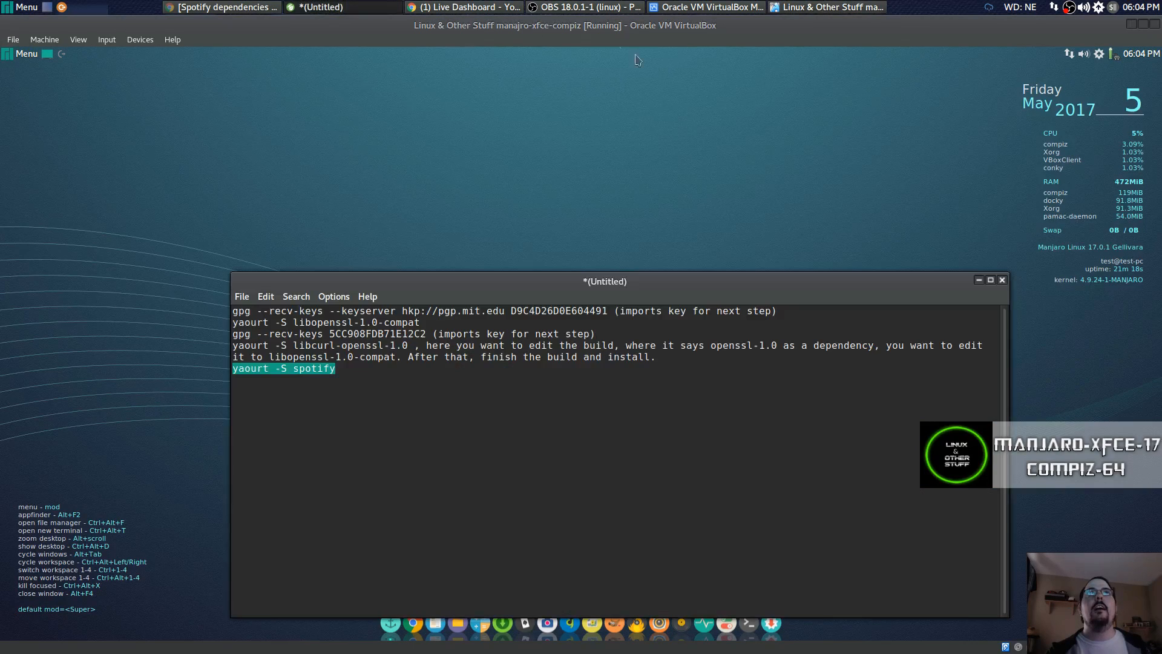
left_click(1002, 281)
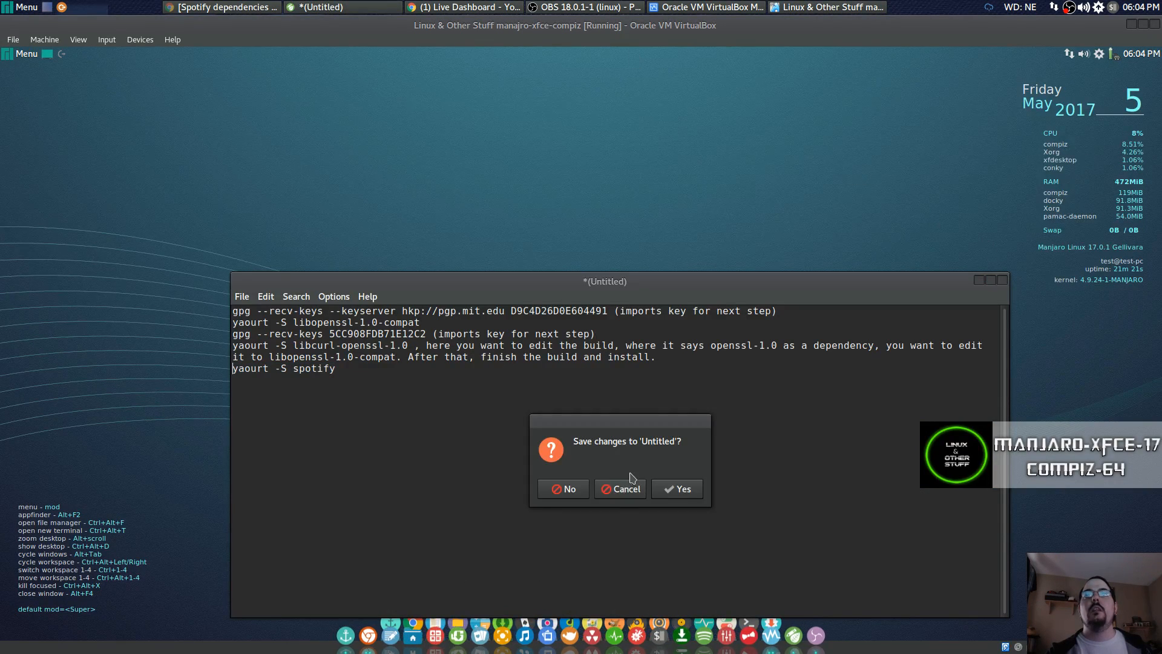
left_click(552, 487)
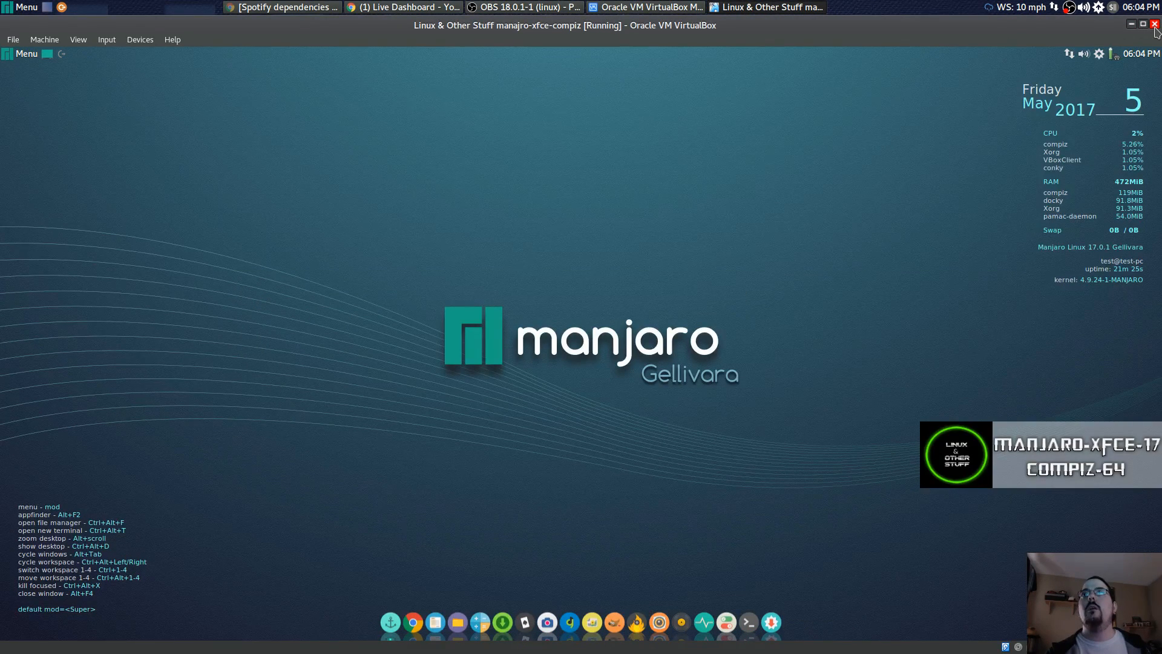
Shut down the Manjaro guest from the menu's log out options.
left_click(31, 55)
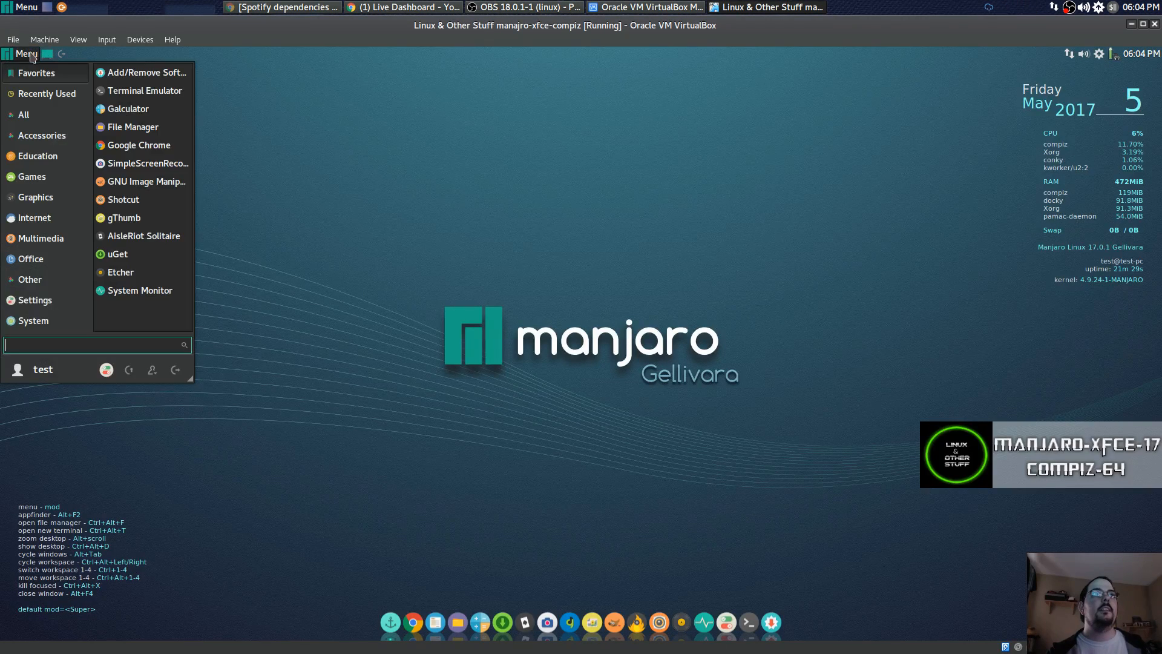
left_click(175, 370)
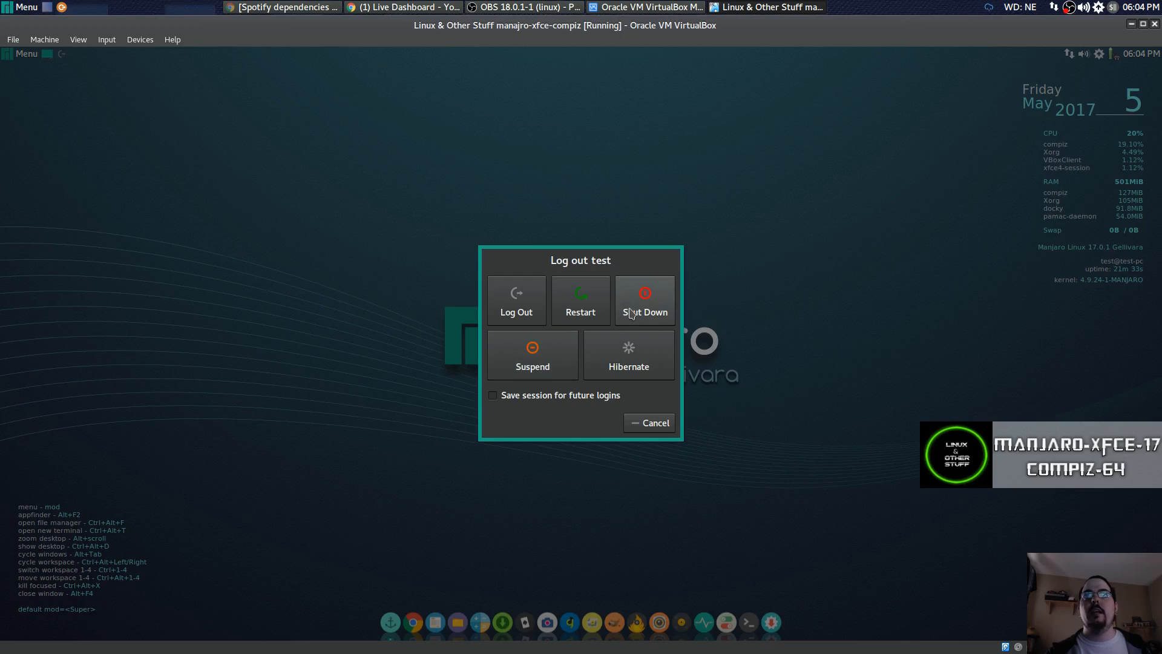
left_click(633, 313)
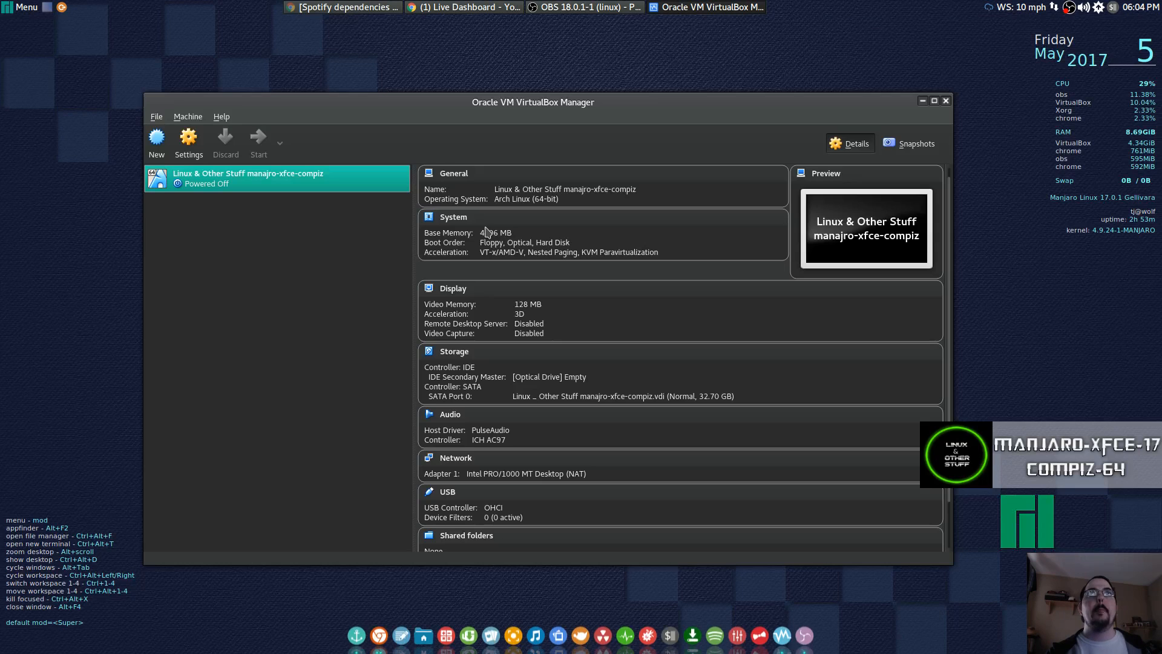
Close VirtualBox Manager, launch the host Spotify from the dock, reposition it, then close it.
left_click(946, 100)
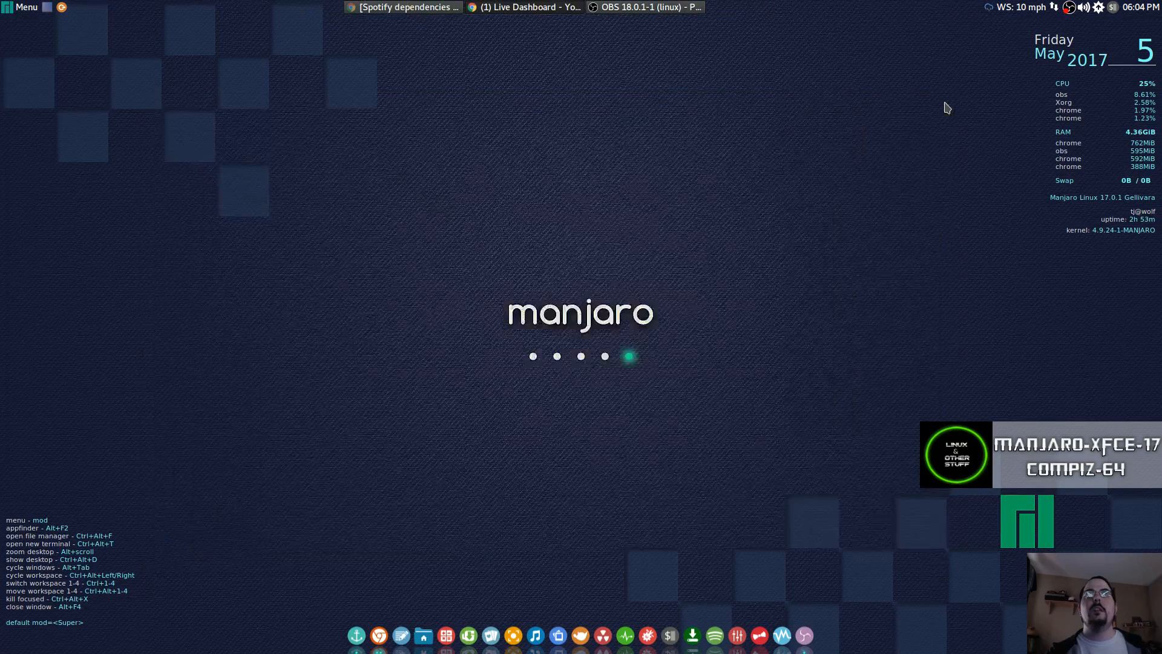
left_click(711, 628)
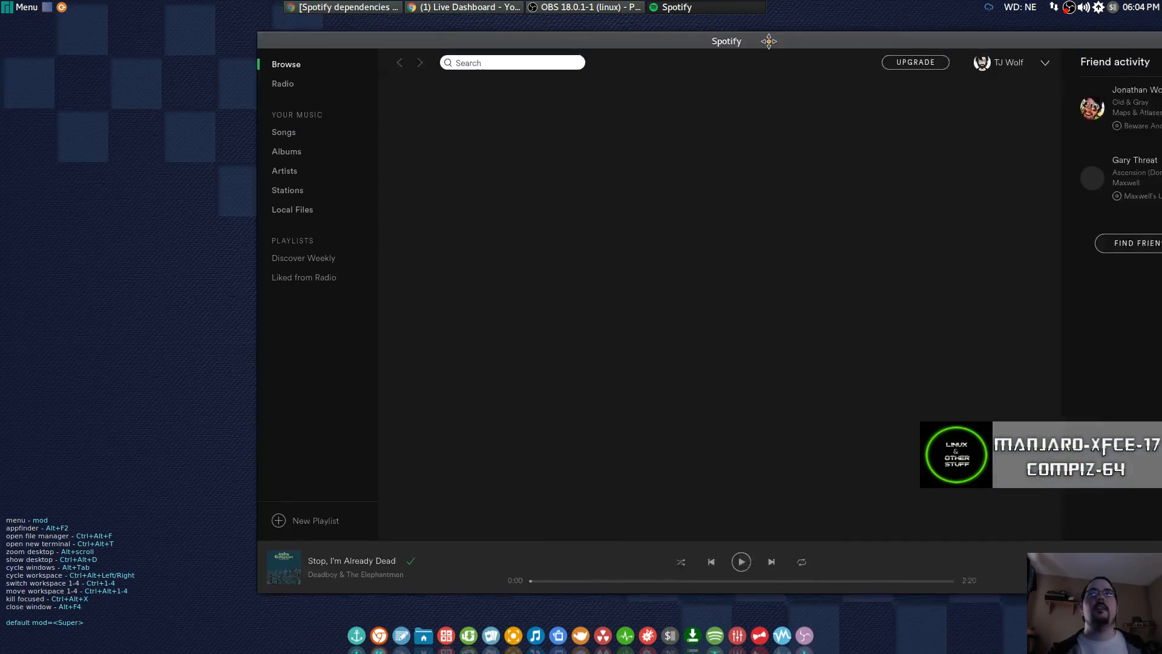
left_click_drag(769, 41, 622, 67)
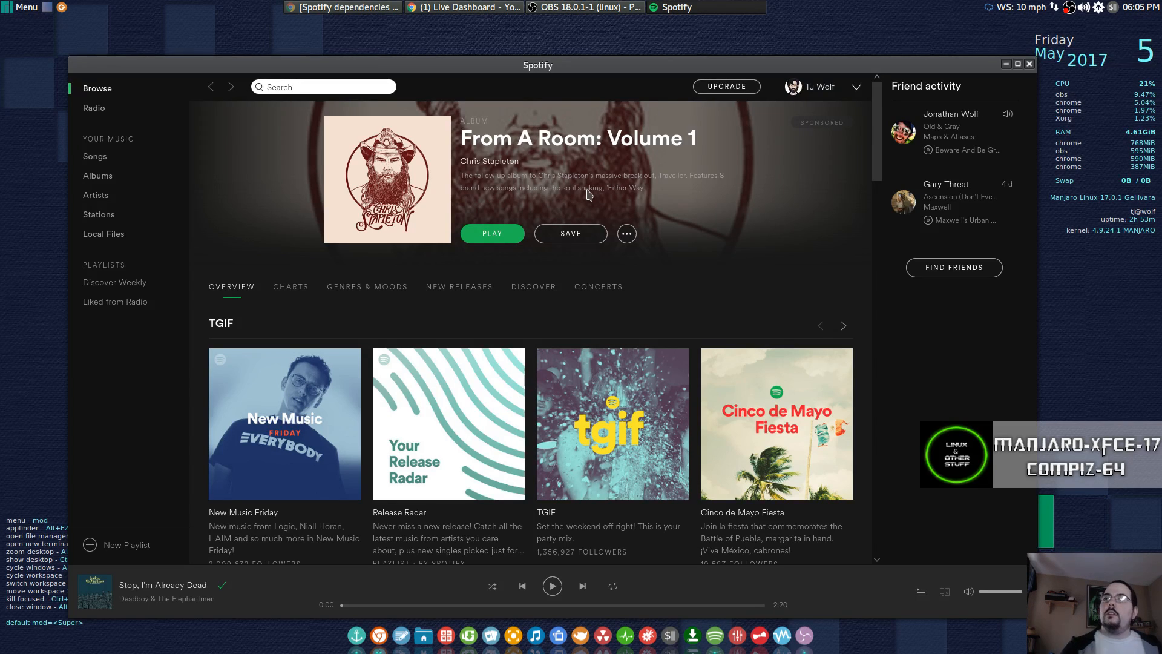
left_click(1030, 64)
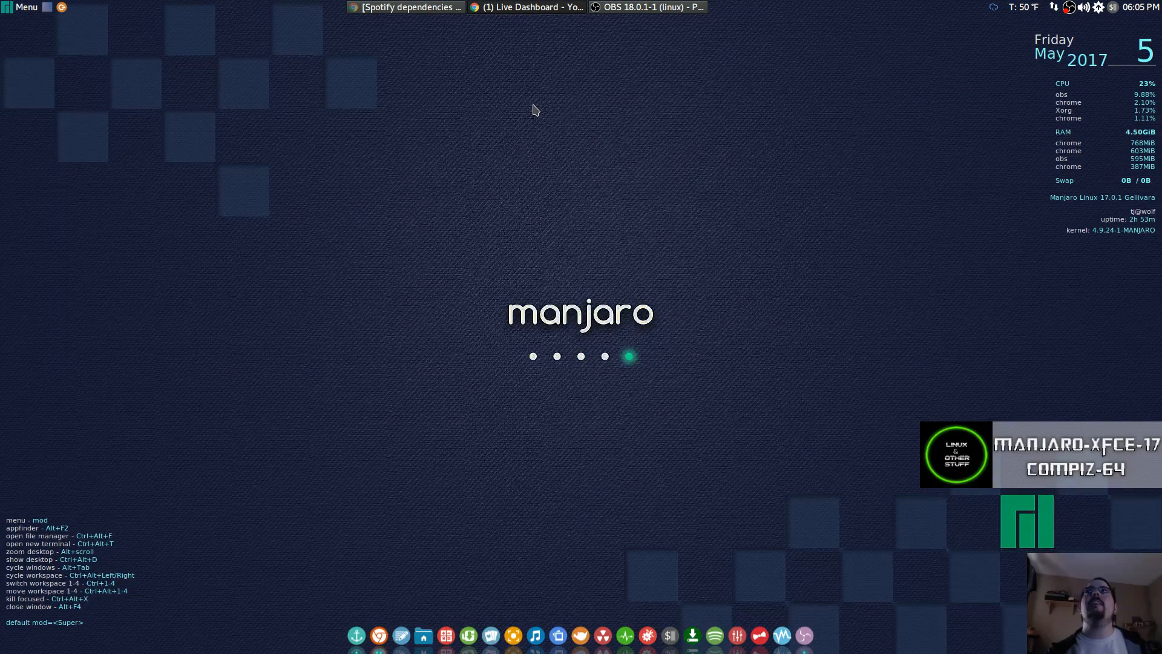